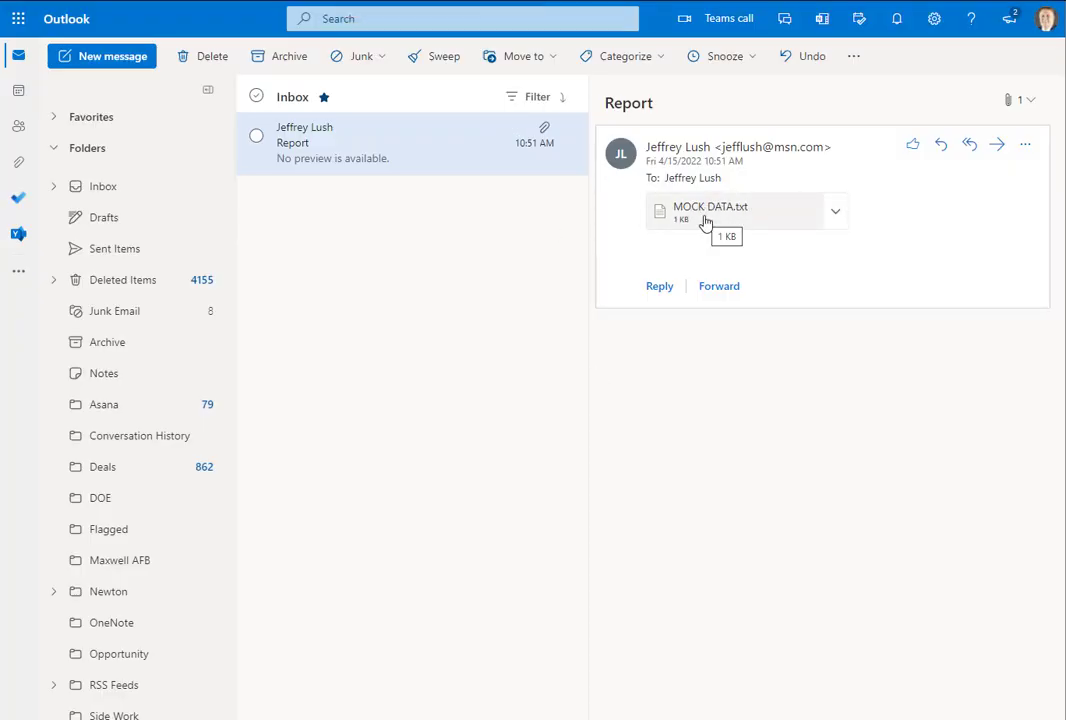
Step: Switch to the PDF guide "Use a Spreadsheet in Power BI" and examine its table of contents and introduction
key(alt+Tab)
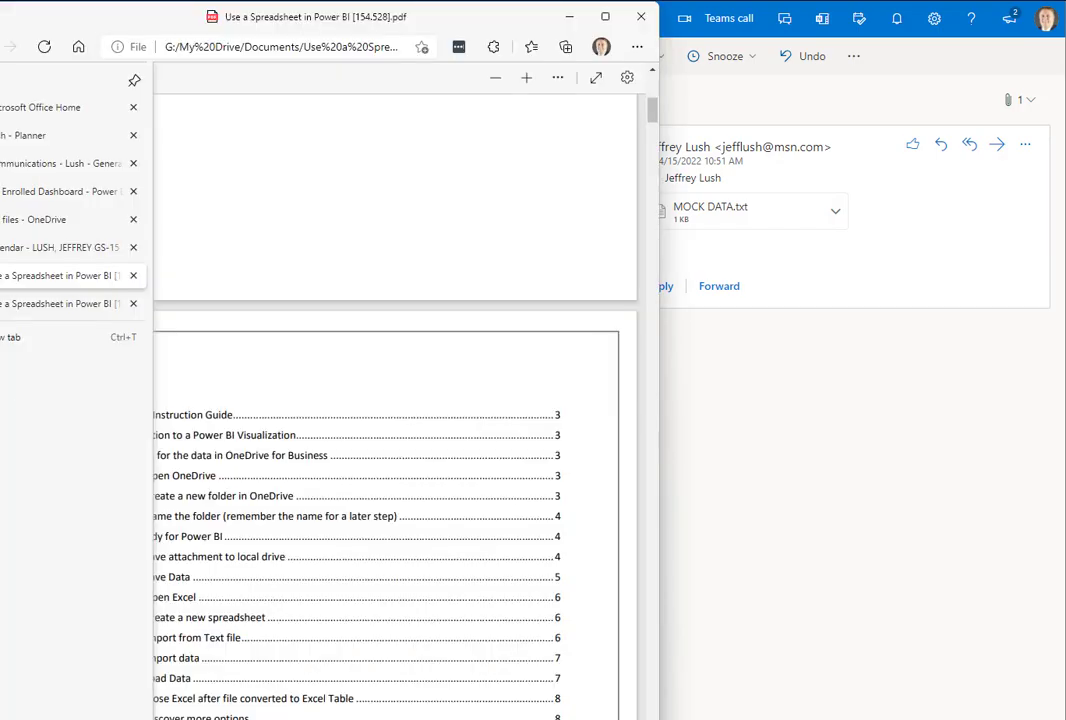
scroll(357, 433, down, 5)
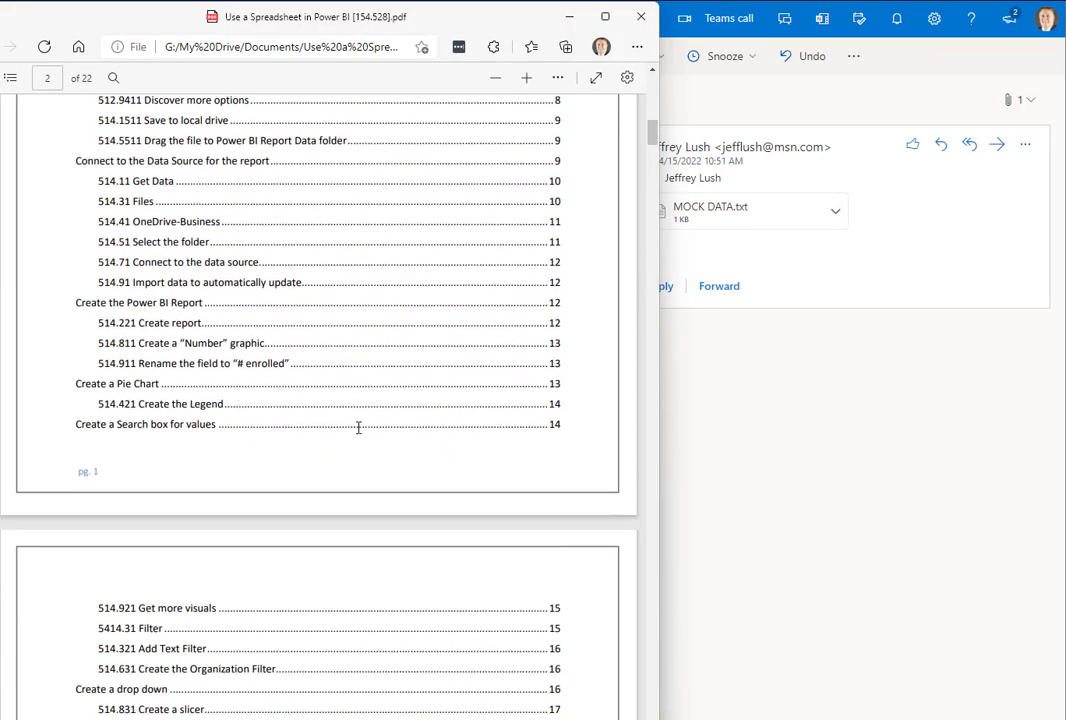
scroll(357, 430, up, 10)
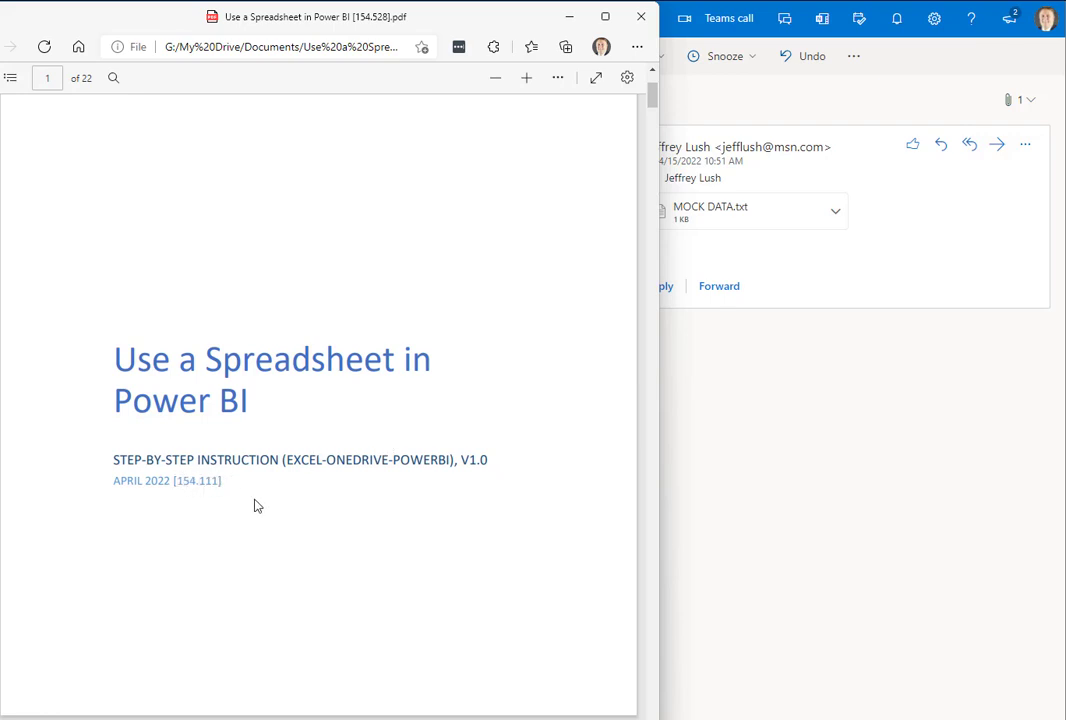
scroll(254, 505, down, 15)
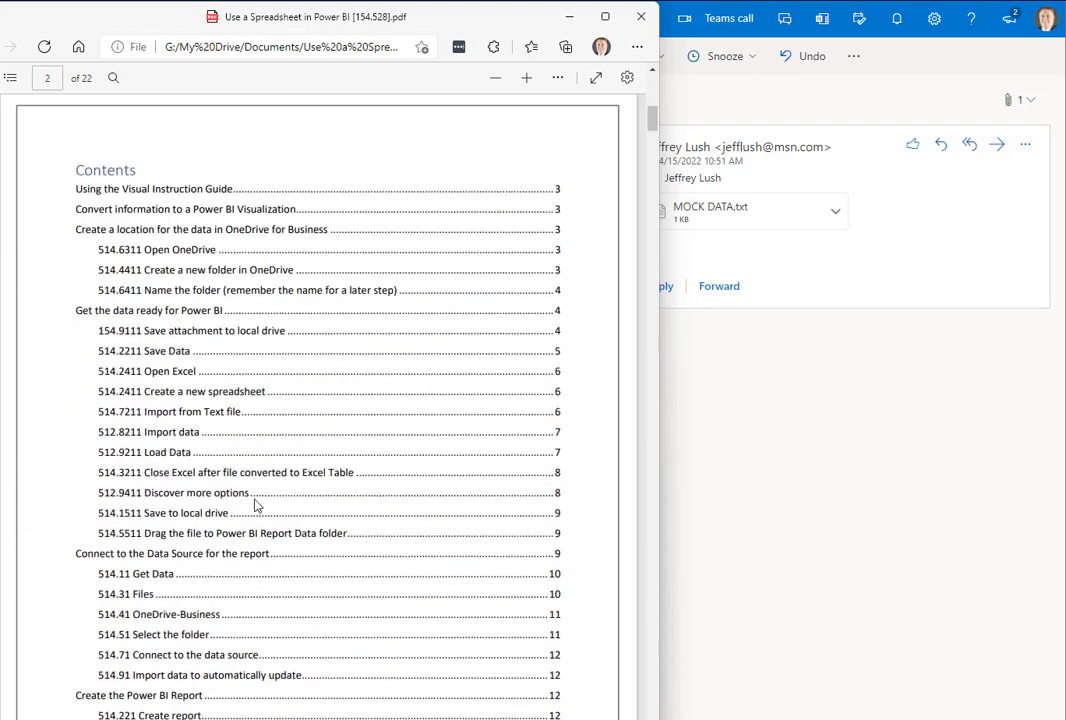
scroll(254, 505, up, 15)
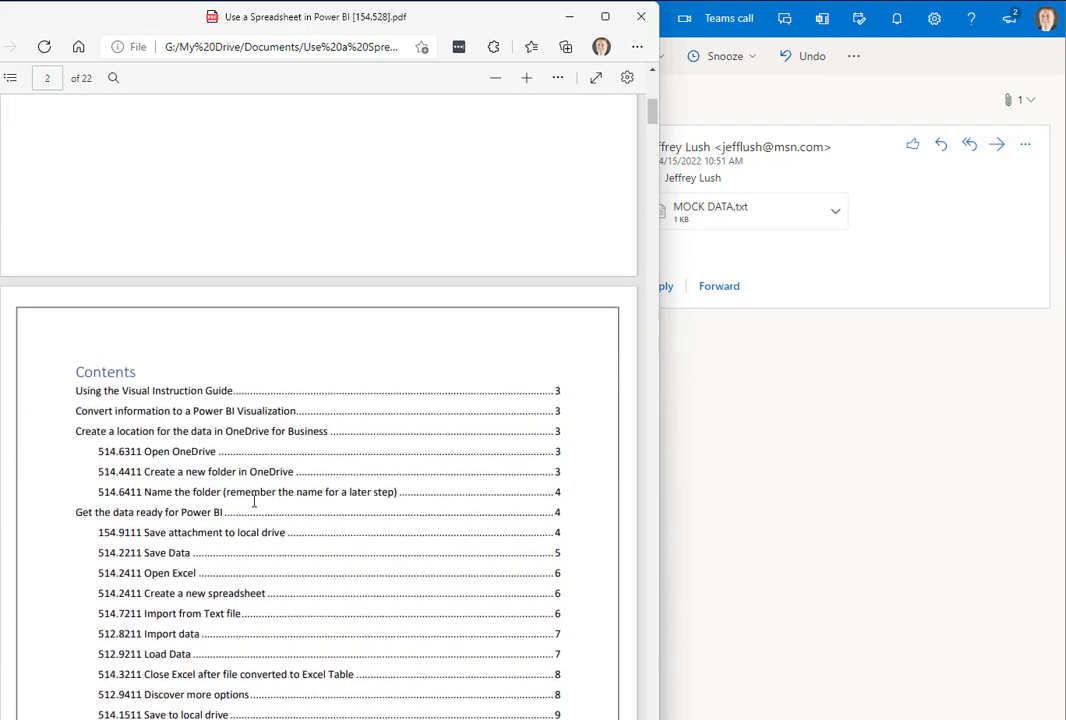
scroll(254, 500, down, 18)
scroll(252, 507, down, 15)
scroll(255, 500, up, 4)
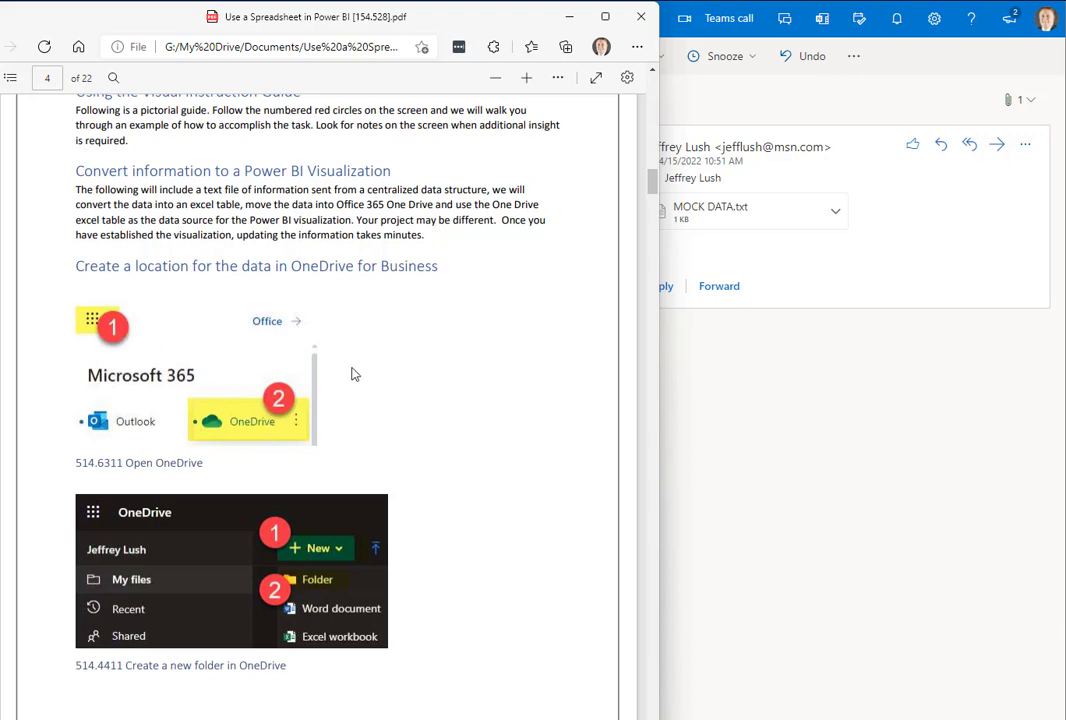
Step: Examine the guide's instructions for naming the OneDrive folder, saving the e-mail attachment to the local drive and opening Excel
scroll(400, 368, down, 5)
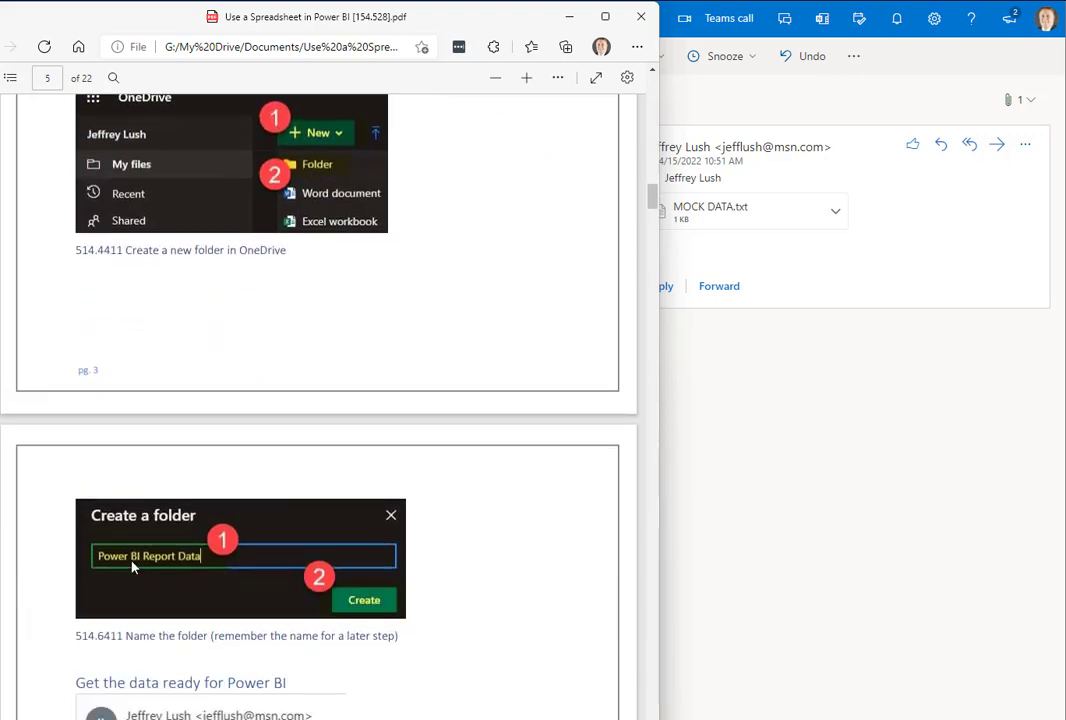
scroll(132, 567, down, 3)
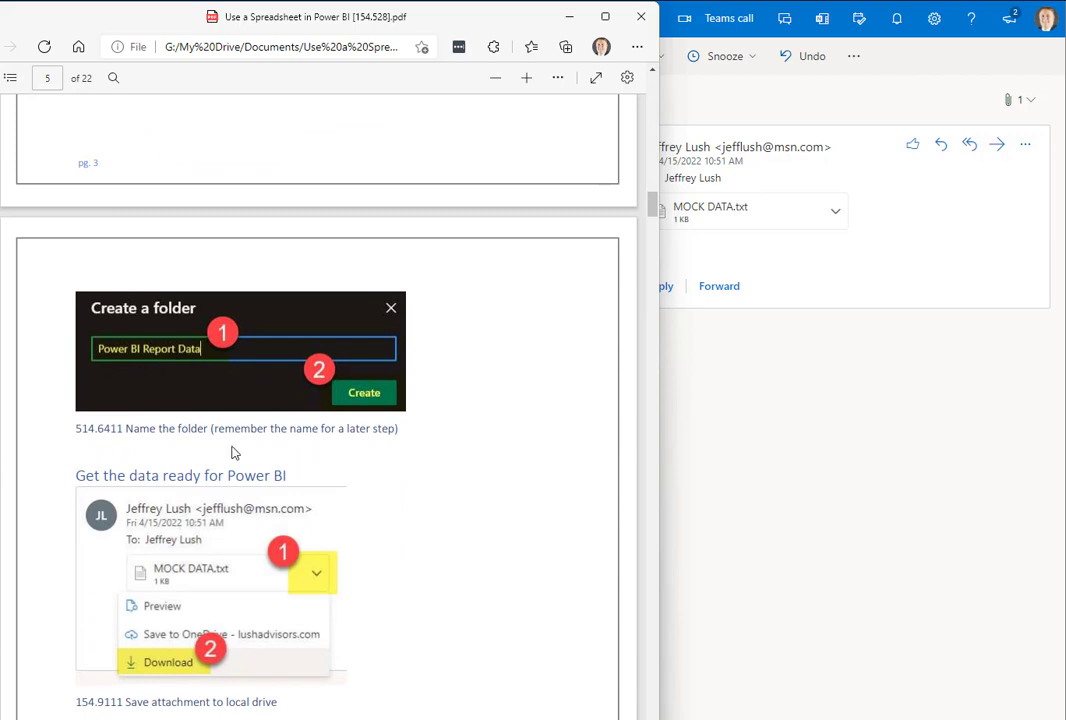
scroll(231, 453, down, 4)
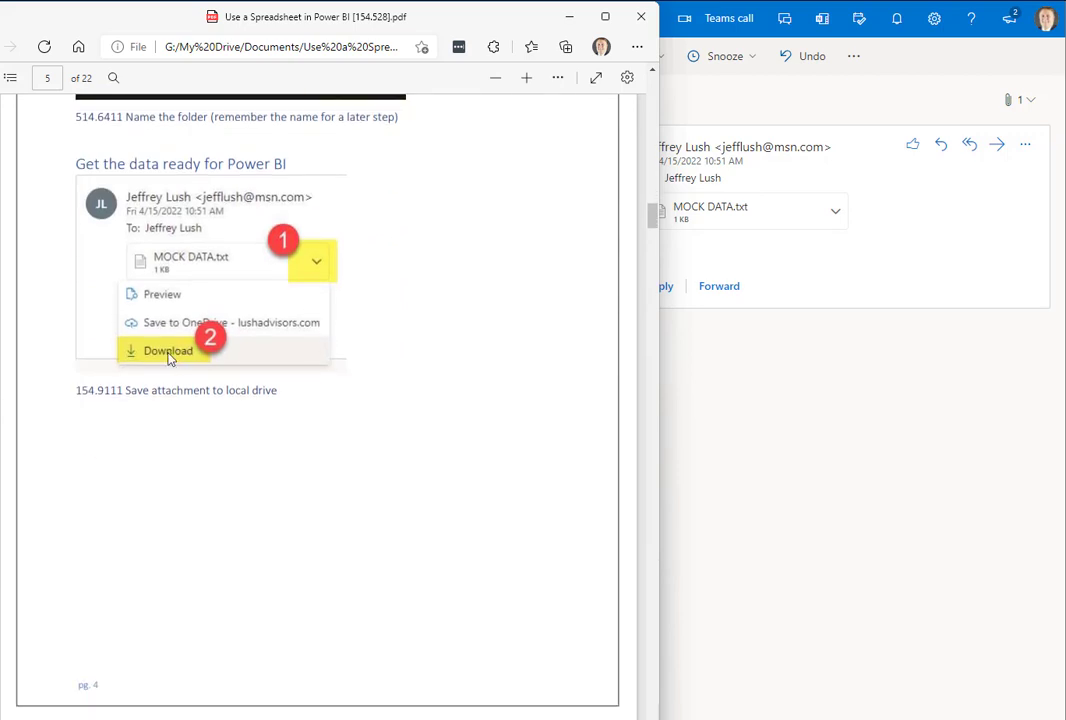
scroll(100, 355, down, 8)
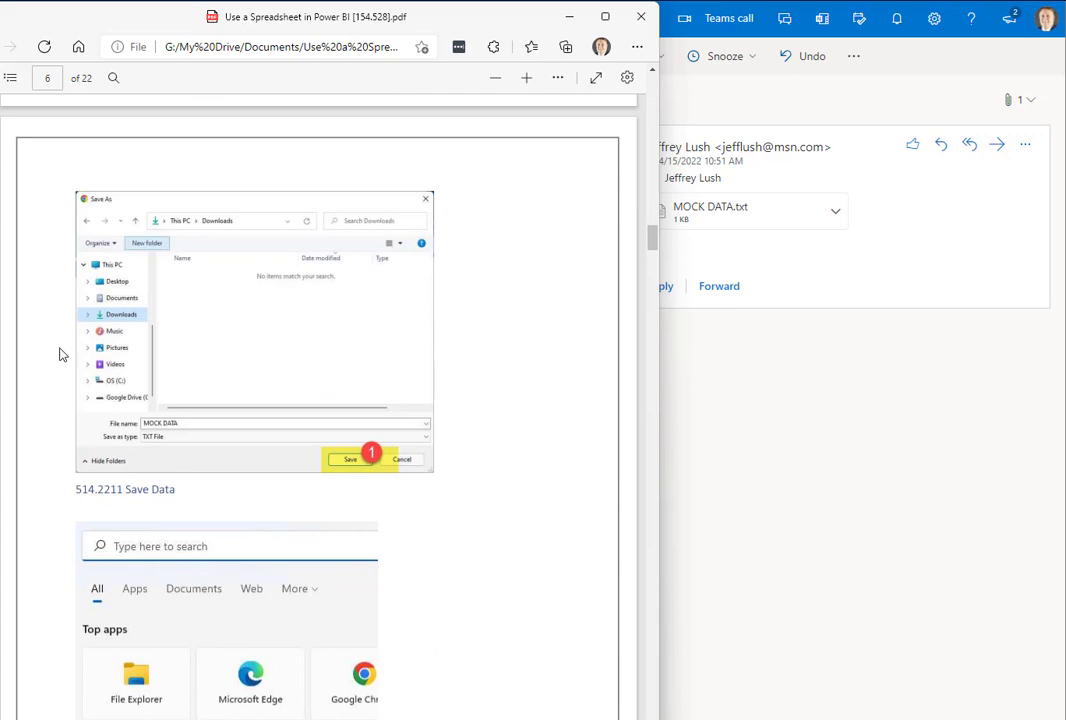
scroll(264, 468, down, 6)
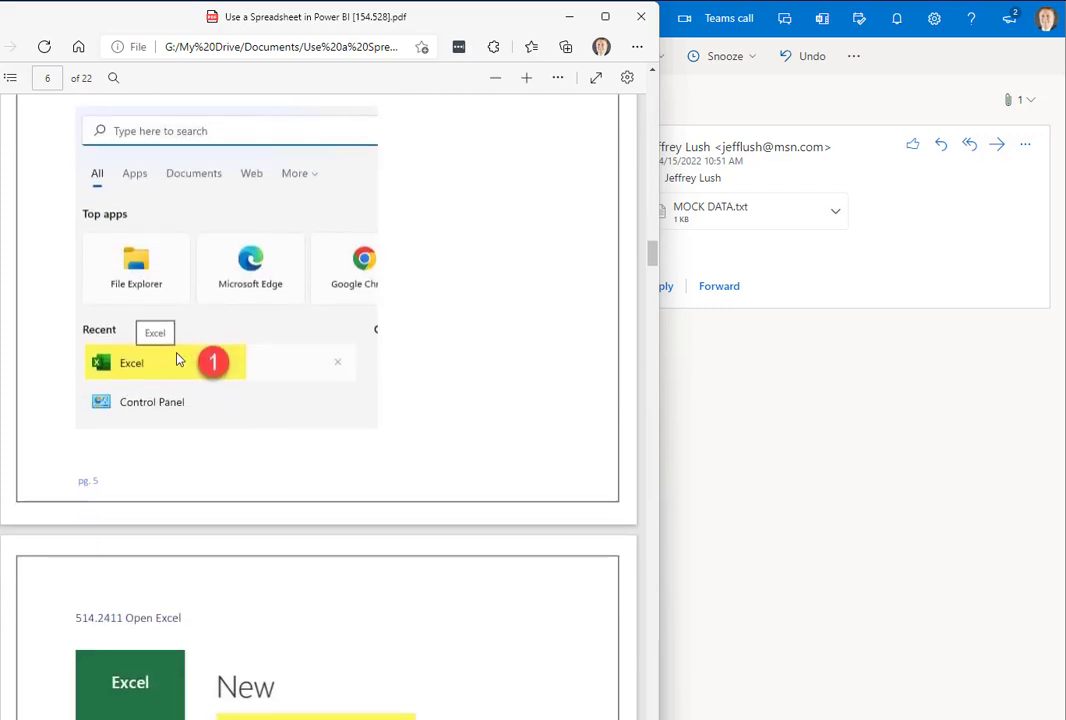
scroll(335, 364, up, 4)
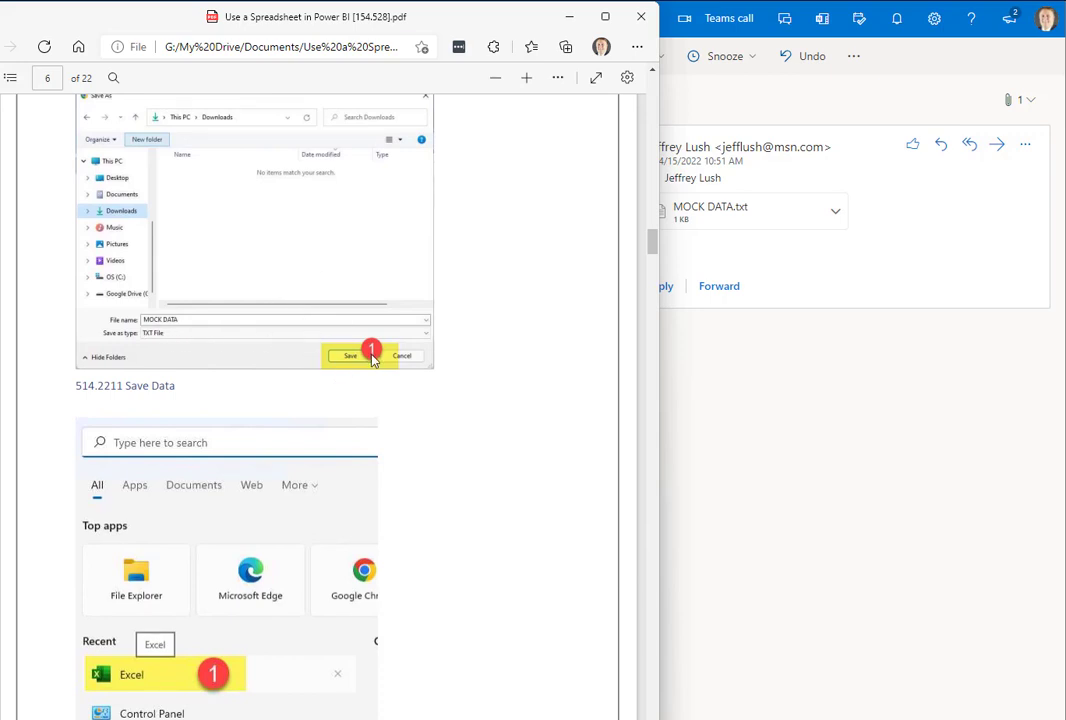
scroll(438, 393, down, 4)
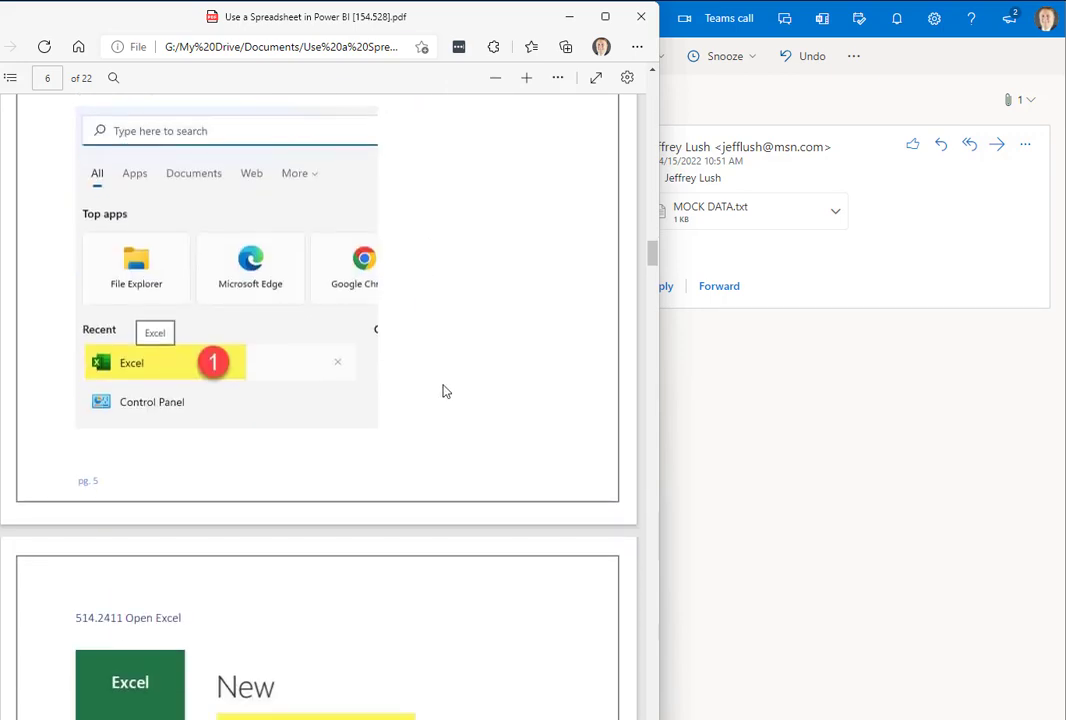
Step: Examine the guide's instructions for importing the text file into Excel, saving the workbook and moving it to the Power BI Report Data folder
scroll(445, 391, down, 6)
scroll(310, 357, down, 1)
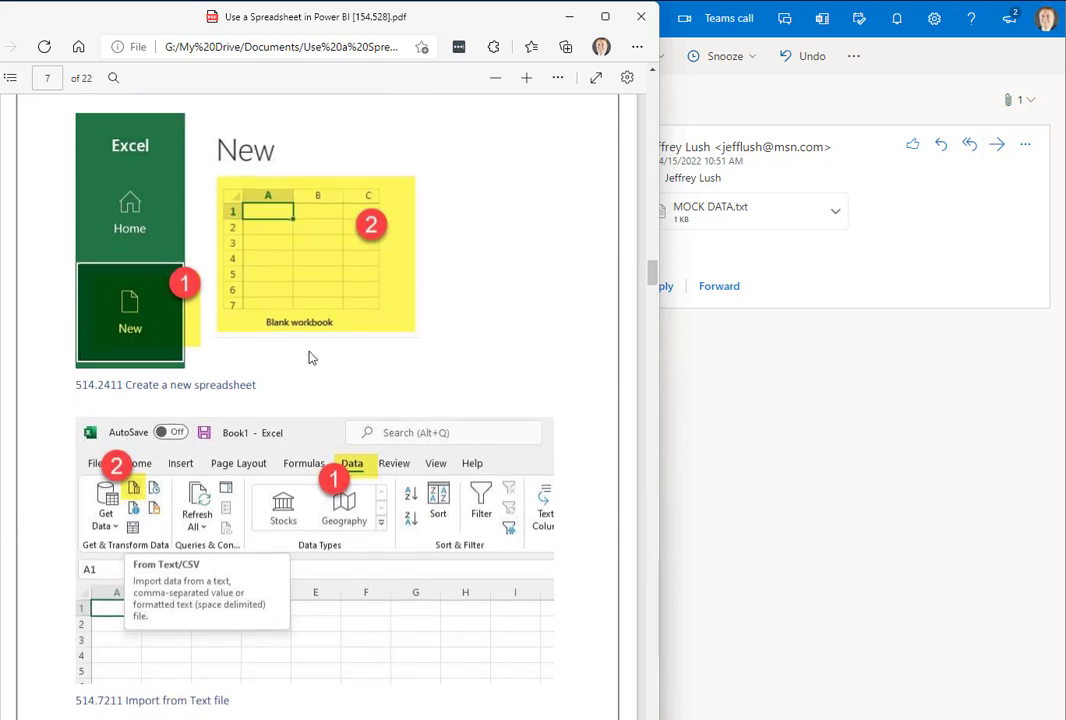
scroll(310, 357, down, 4)
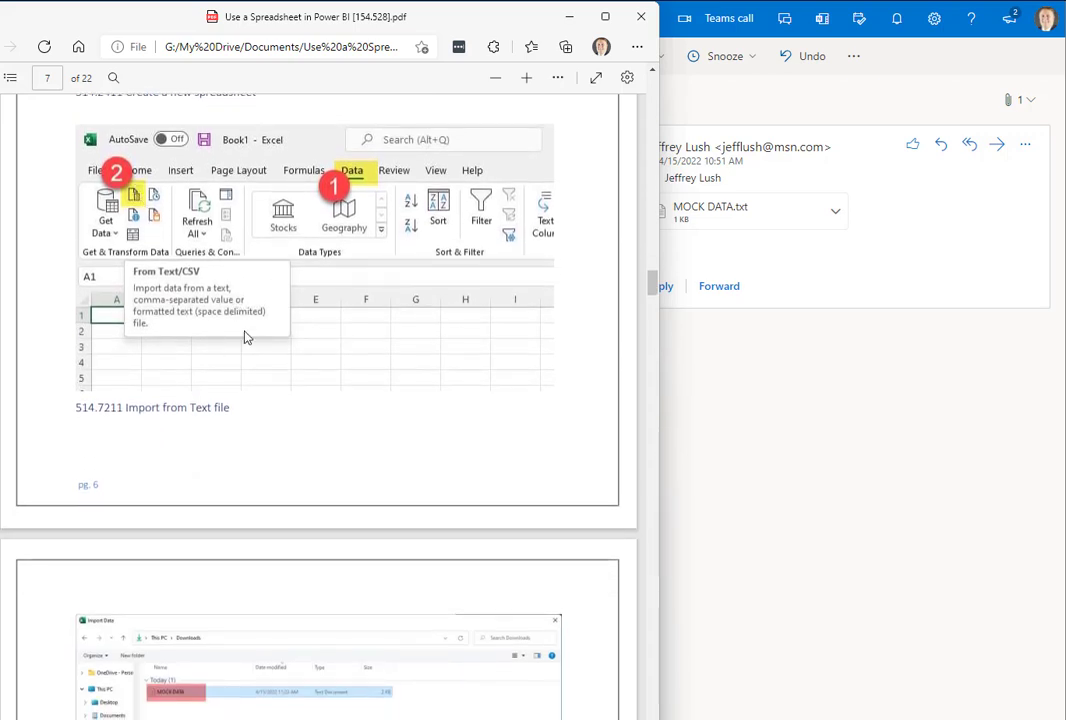
scroll(247, 337, down, 4)
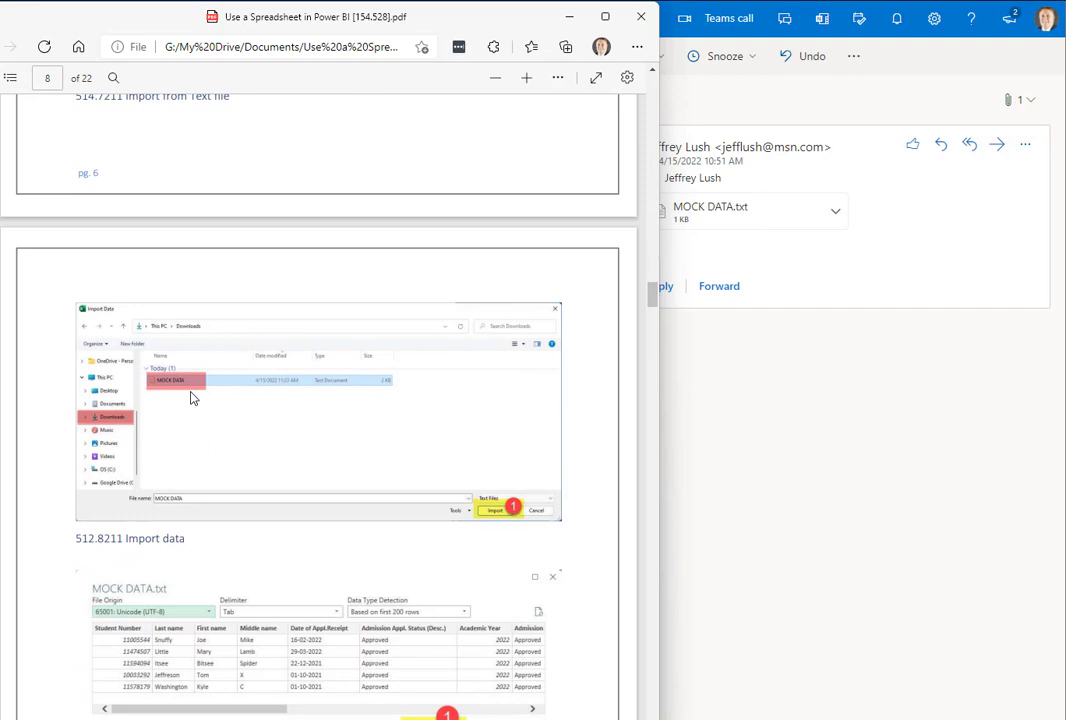
scroll(230, 390, down, 4)
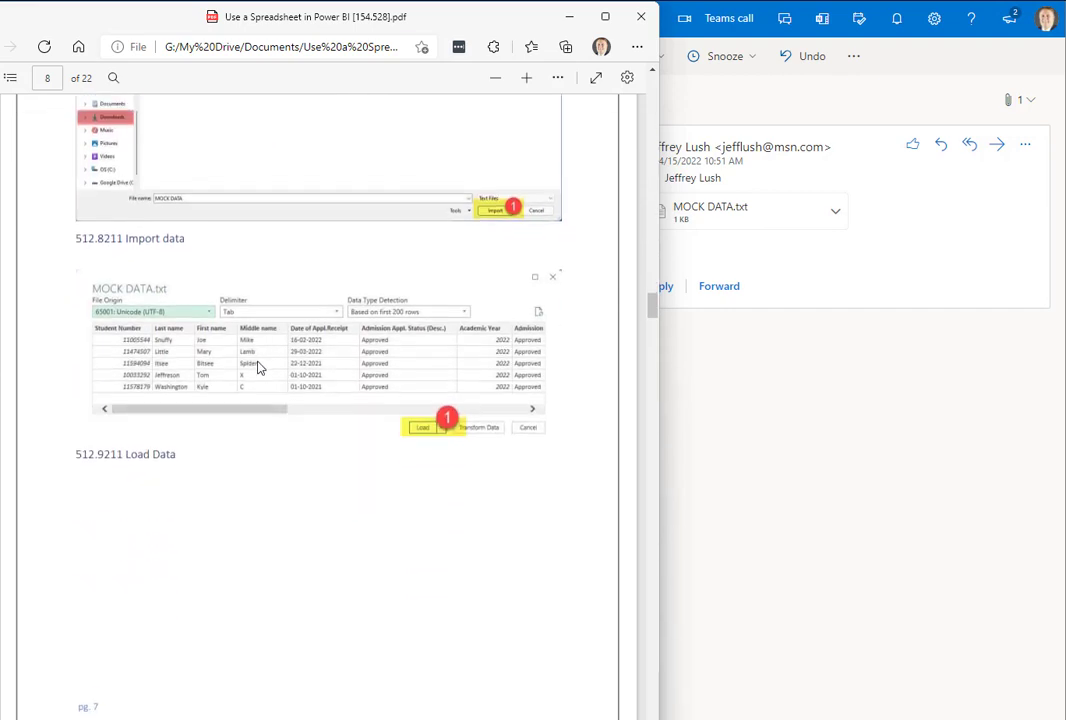
scroll(340, 350, down, 5)
scroll(330, 350, down, 3)
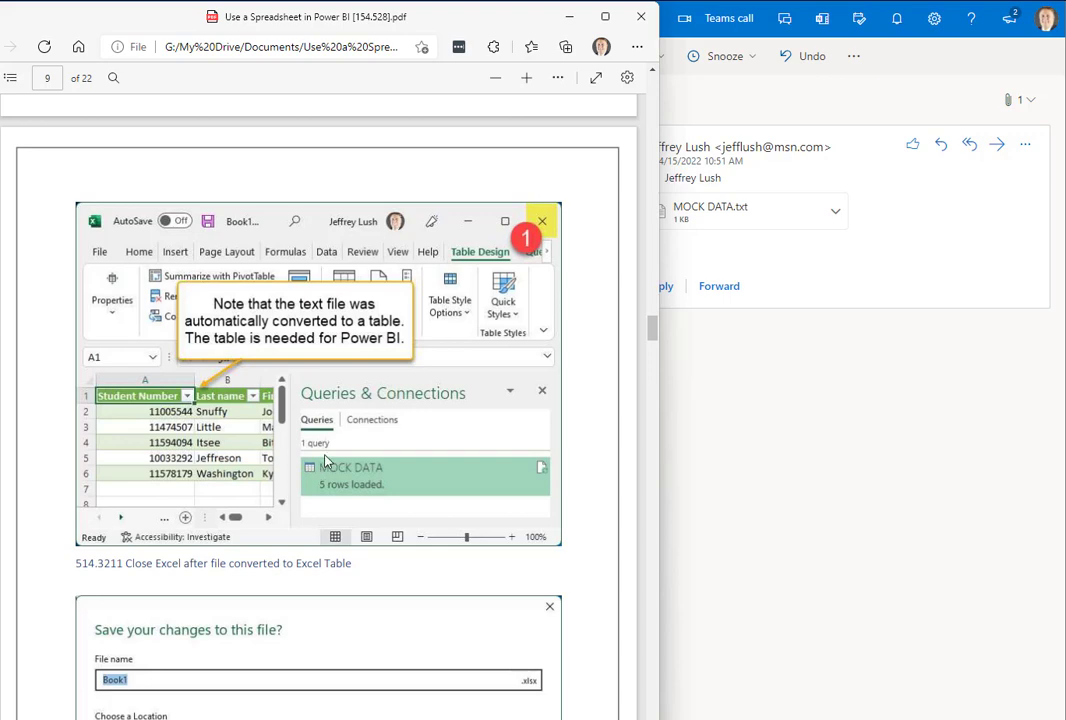
scroll(360, 410, down, 8)
scroll(362, 409, up, 3)
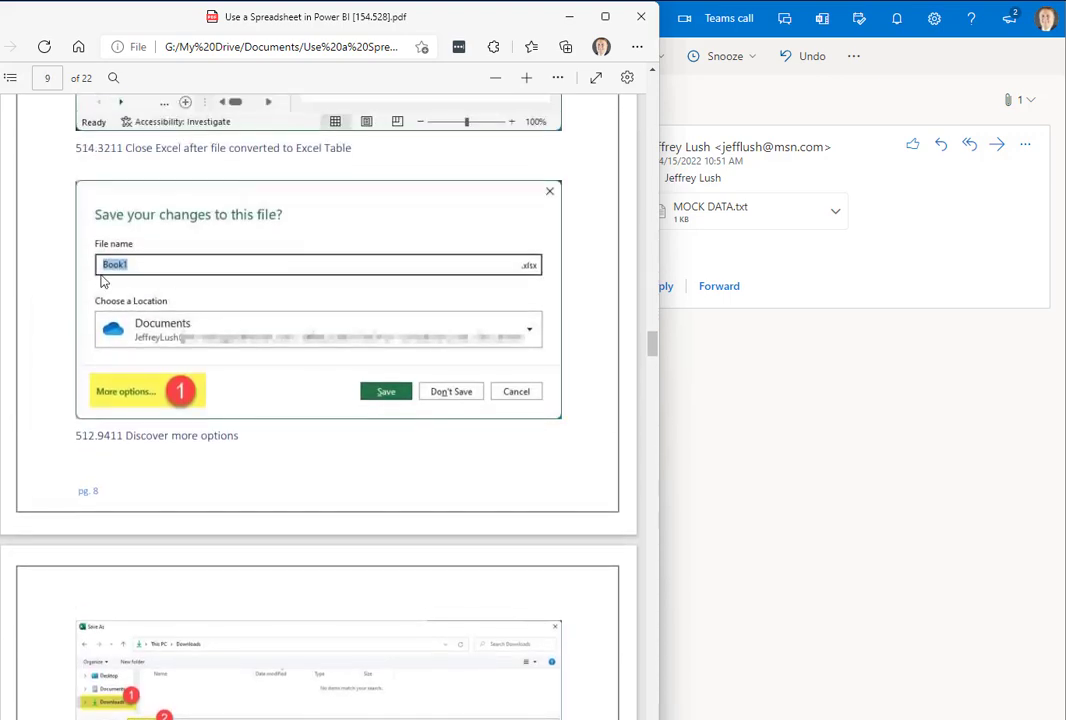
scroll(200, 323, down, 6)
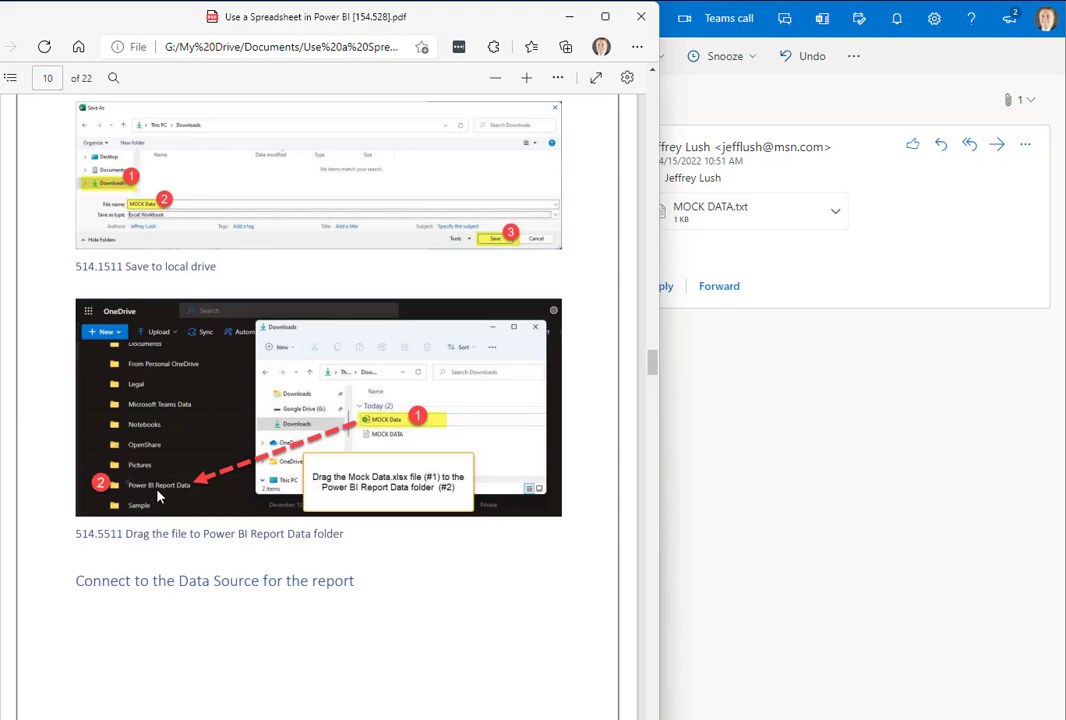
scroll(157, 497, up, 20)
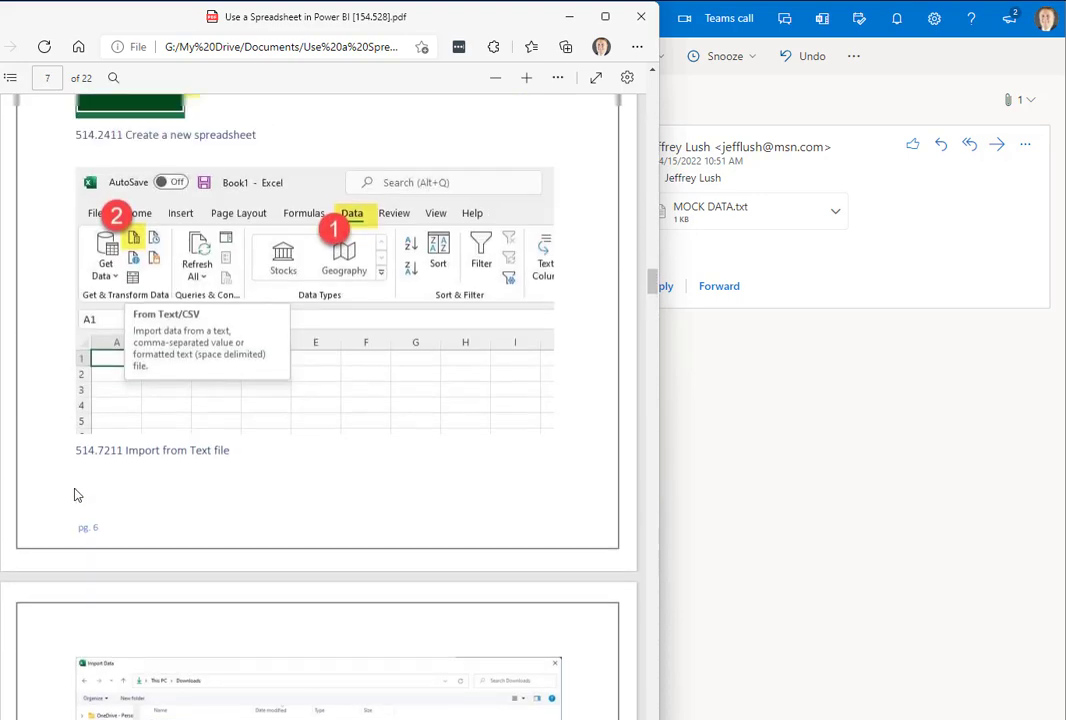
Step: Switch back to Outlook and view the save options for the MOCK DATA.txt attachment in the Report e-mail
click(835, 335)
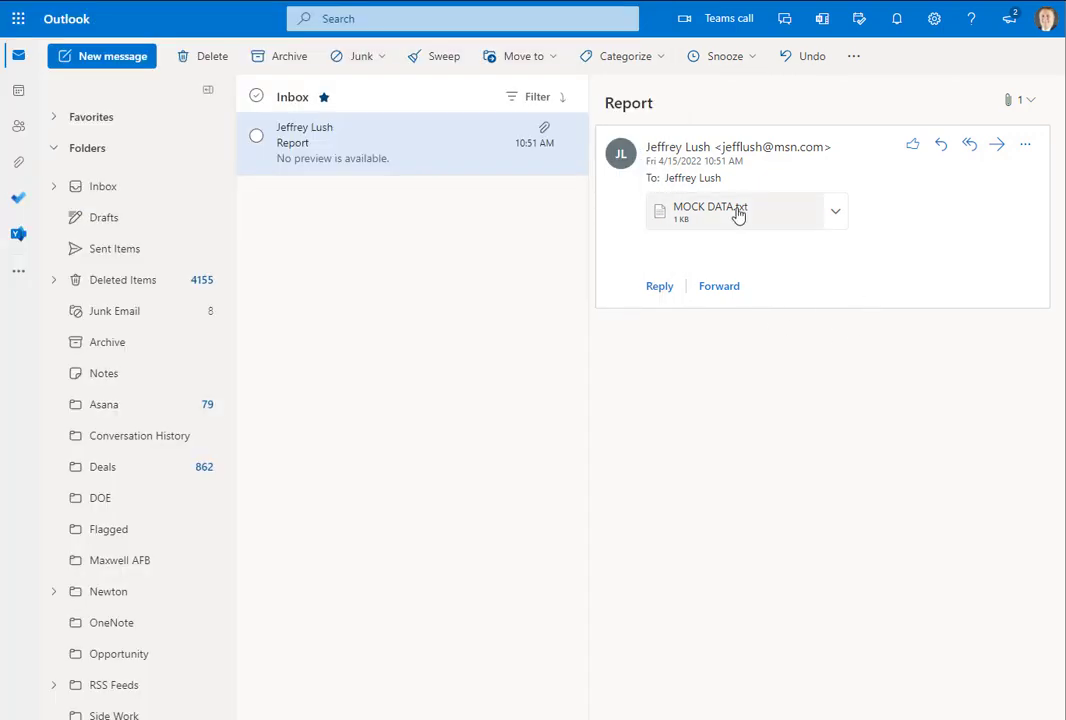
click(840, 215)
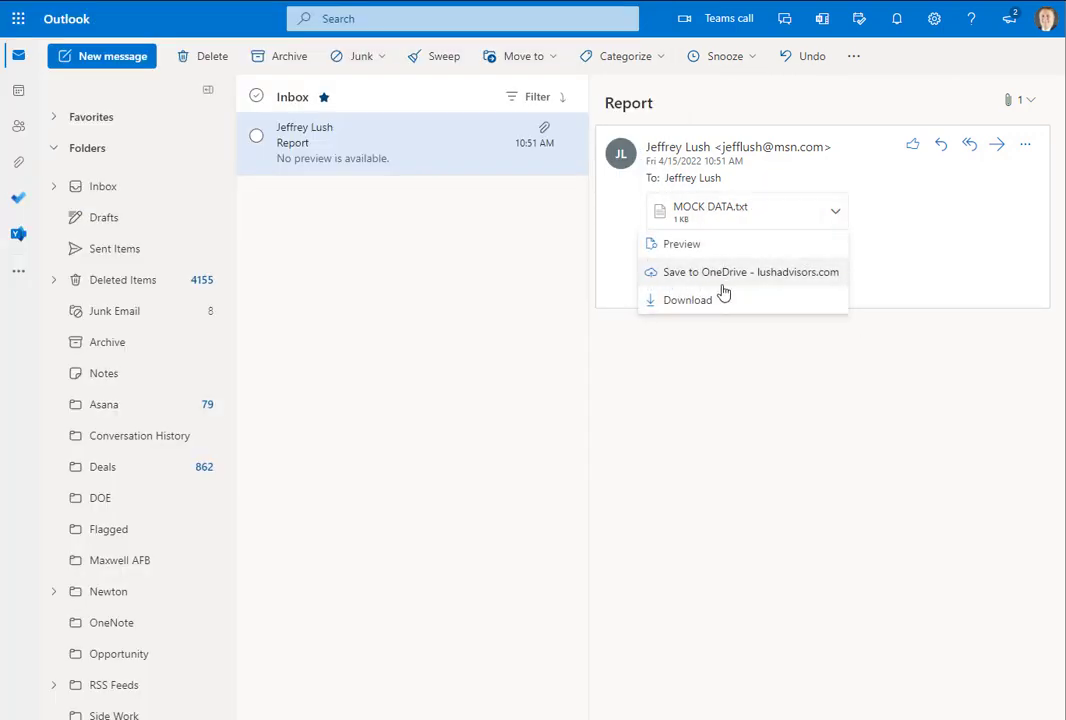
click(810, 393)
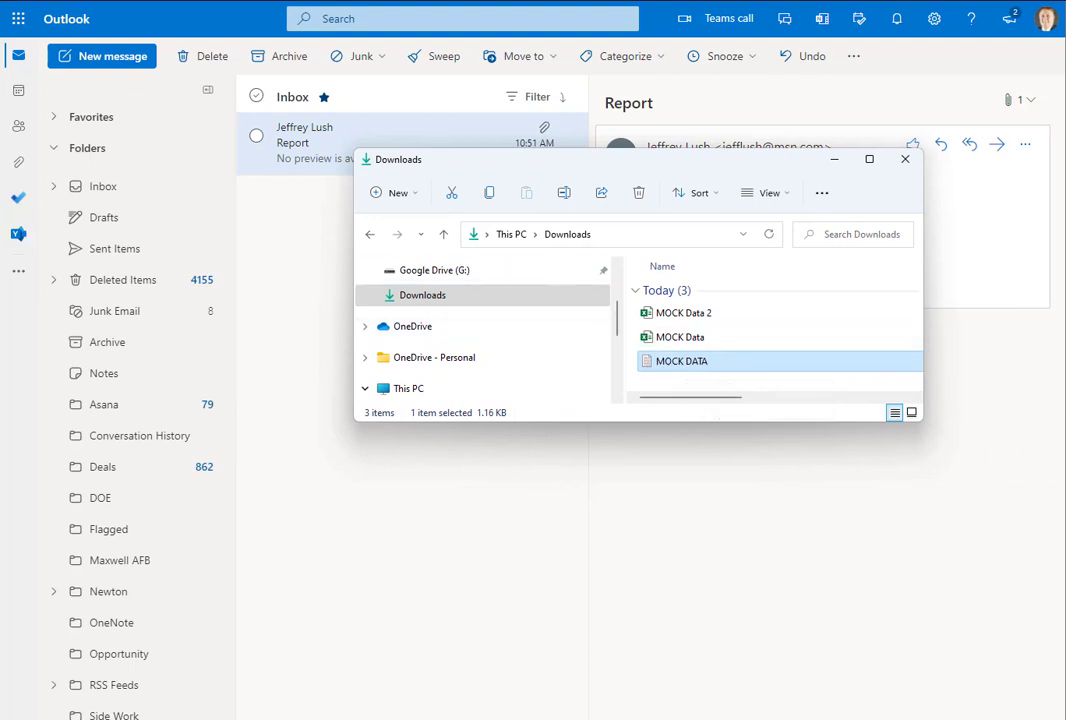
Step: Open the MOCK Data Excel workbook from the Downloads folder, enable its content and enlarge its window
double_click(654, 340)
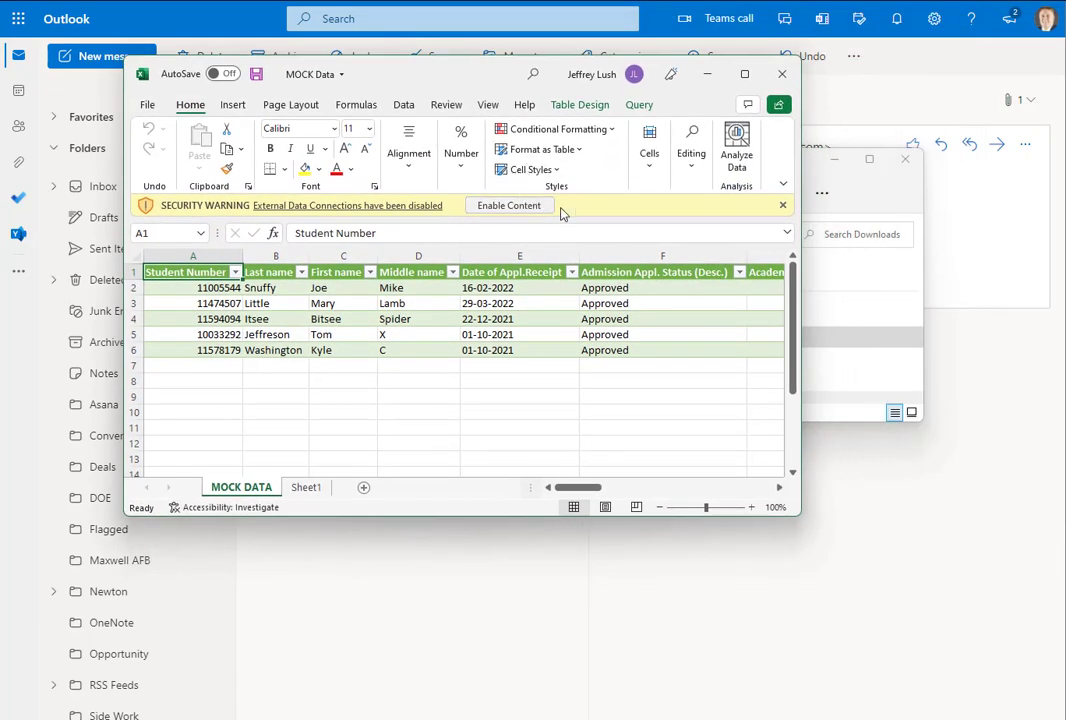
click(538, 209)
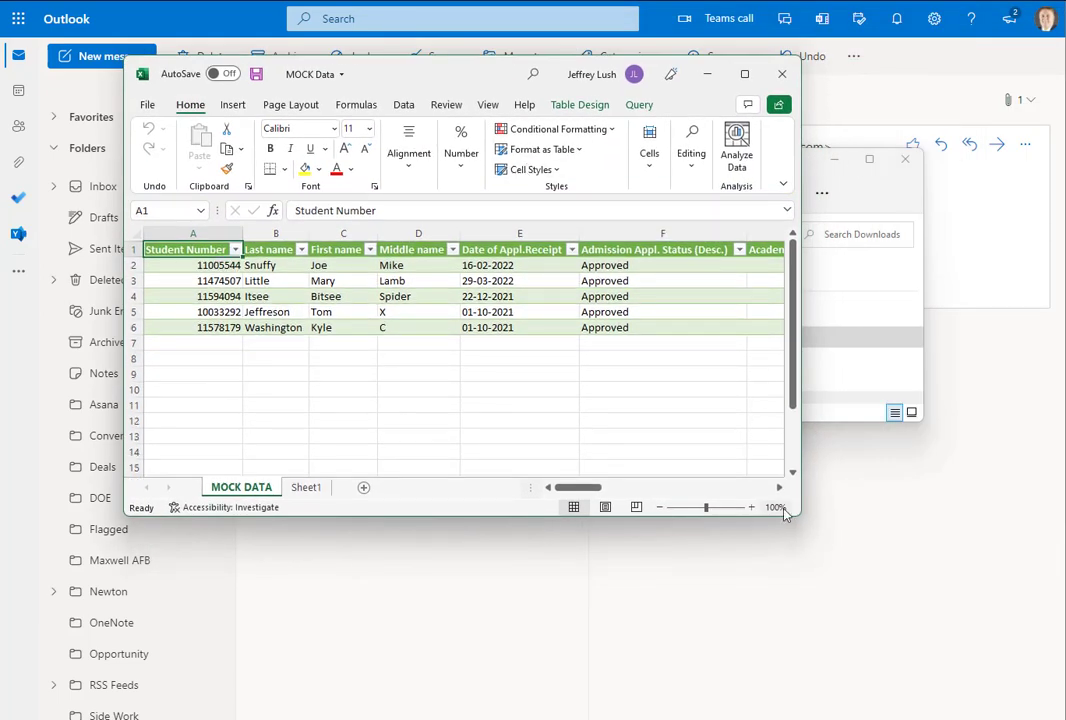
drag(785, 513, 985, 579)
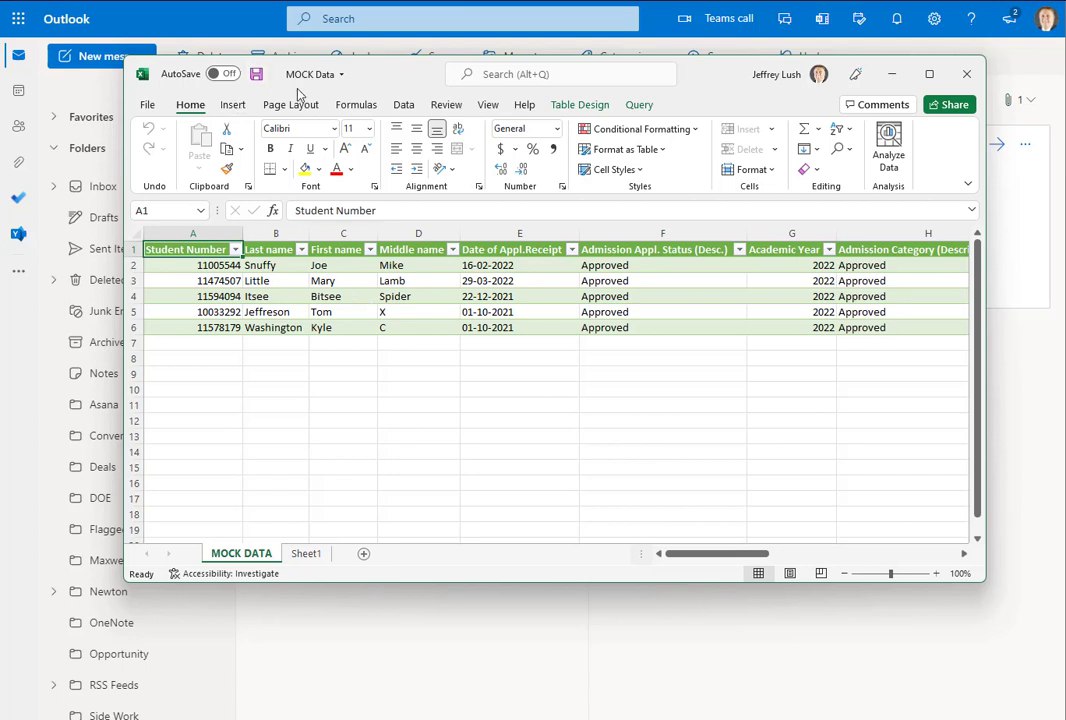
Step: Start a text/CSV data import into the workbook using the MOCK DATA text file from the Downloads folder
click(404, 105)
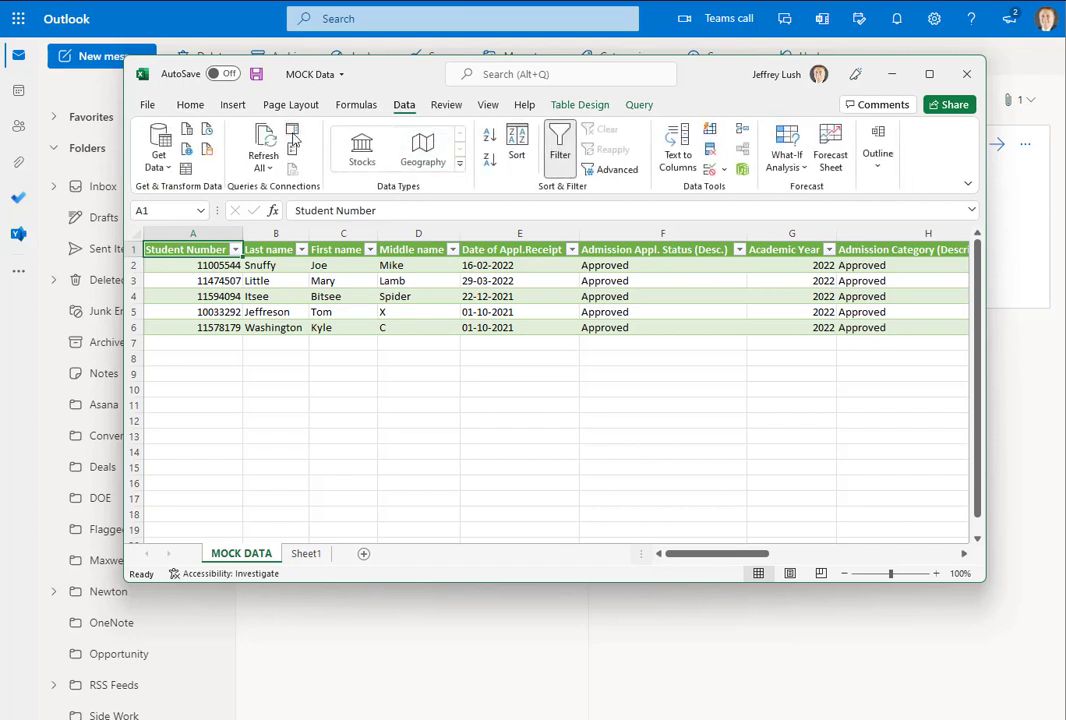
click(188, 134)
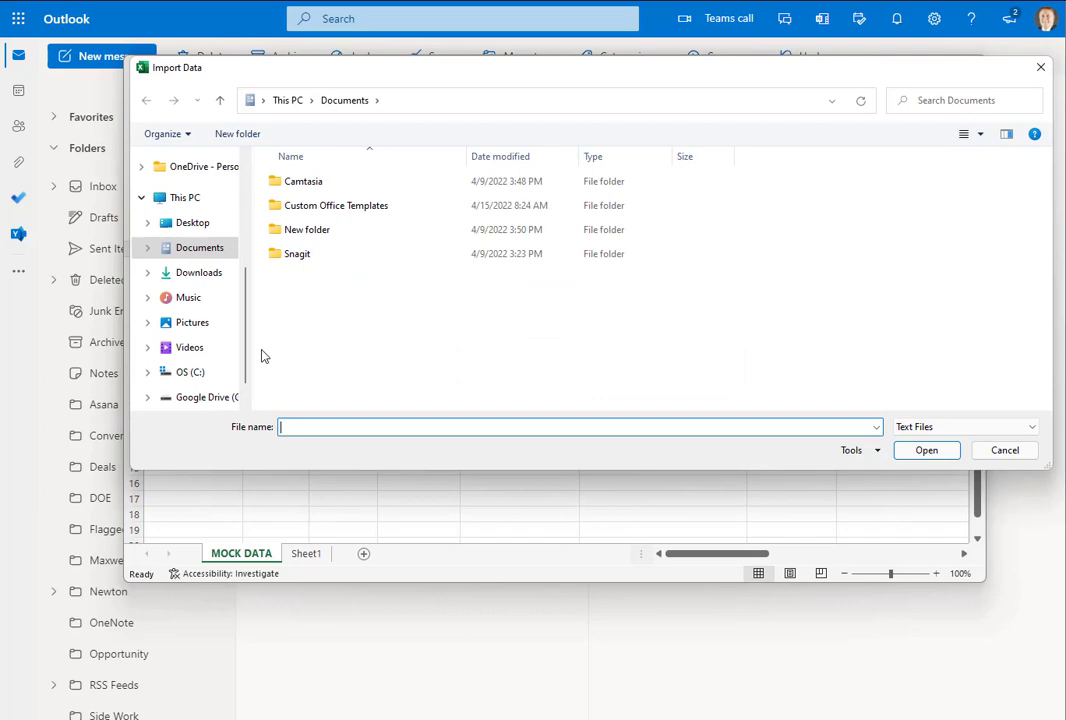
click(211, 283)
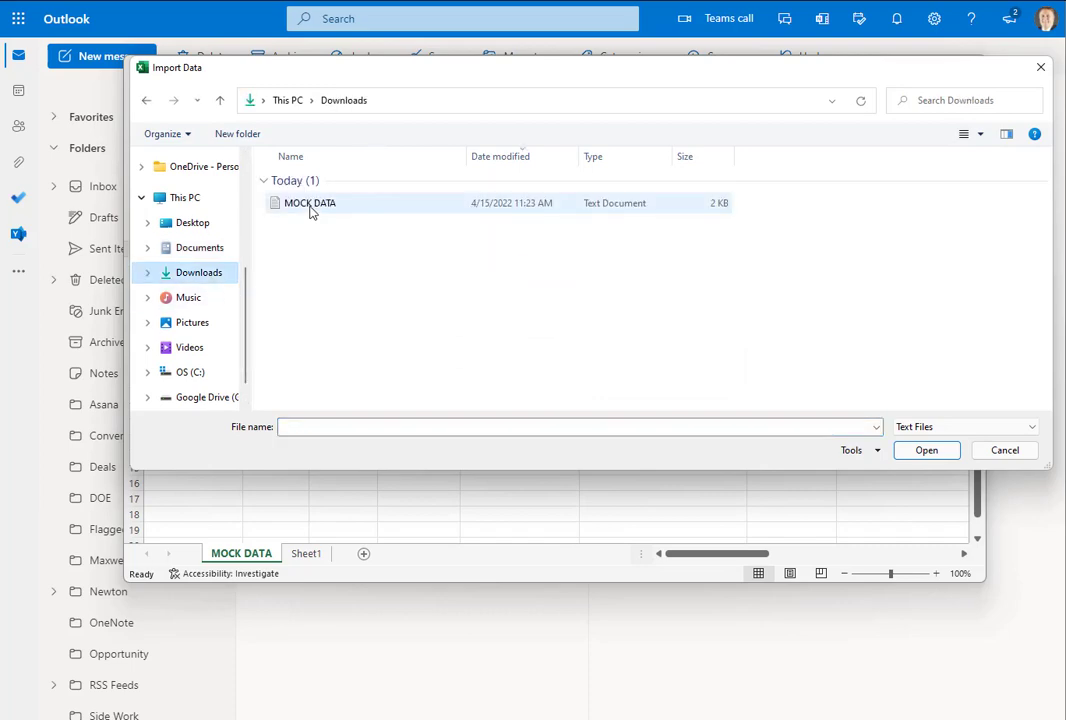
click(309, 205)
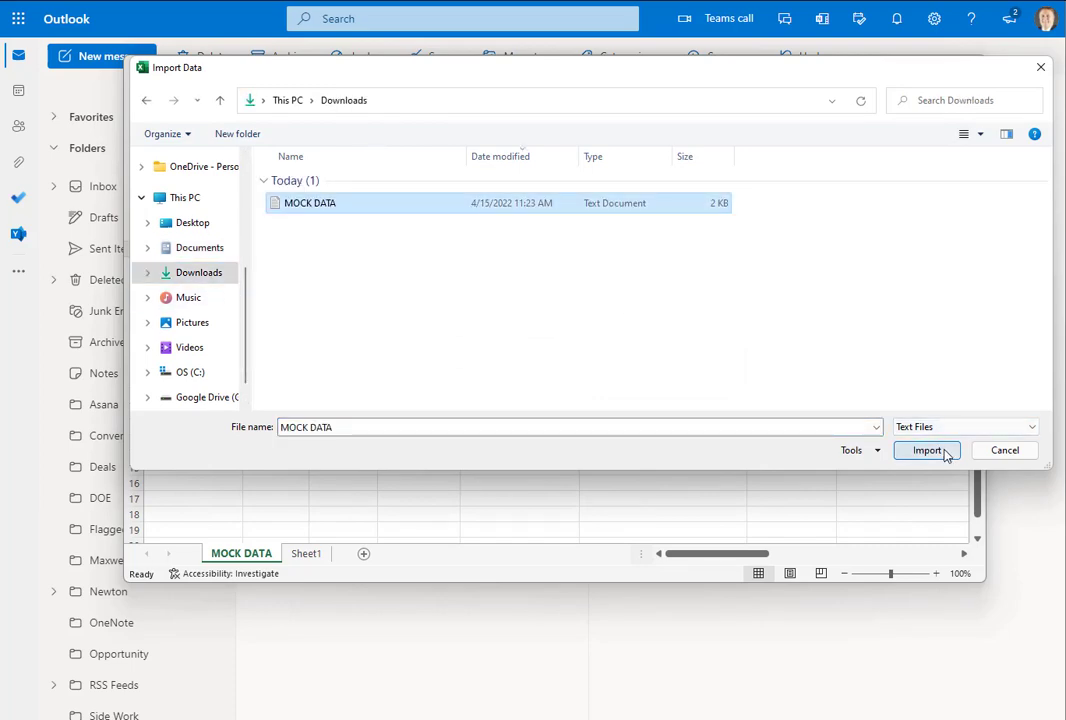
click(927, 450)
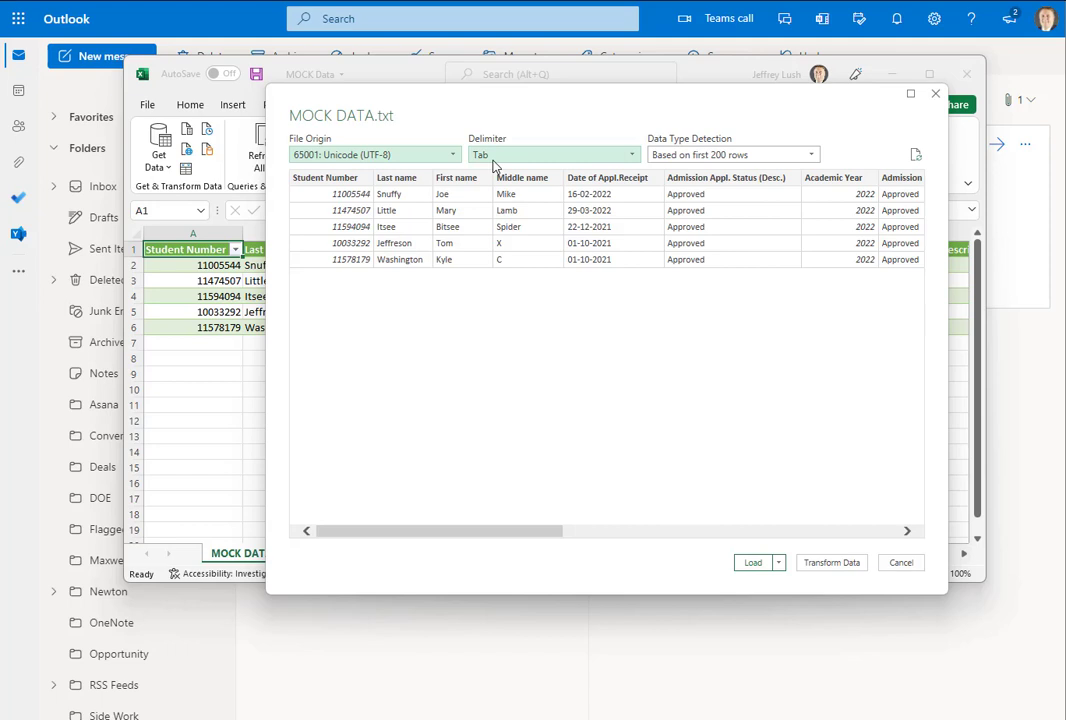
Step: Review the delimiter choices for the MOCK DATA.txt import, keeping Tab as the delimiter
click(552, 160)
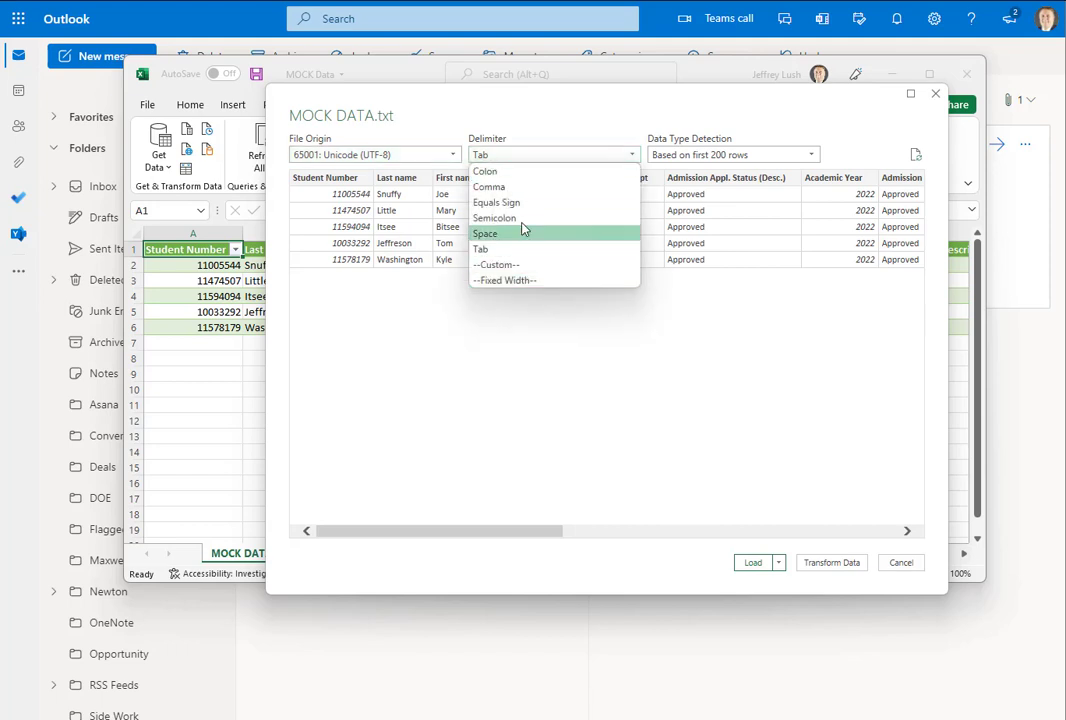
click(526, 250)
click(515, 155)
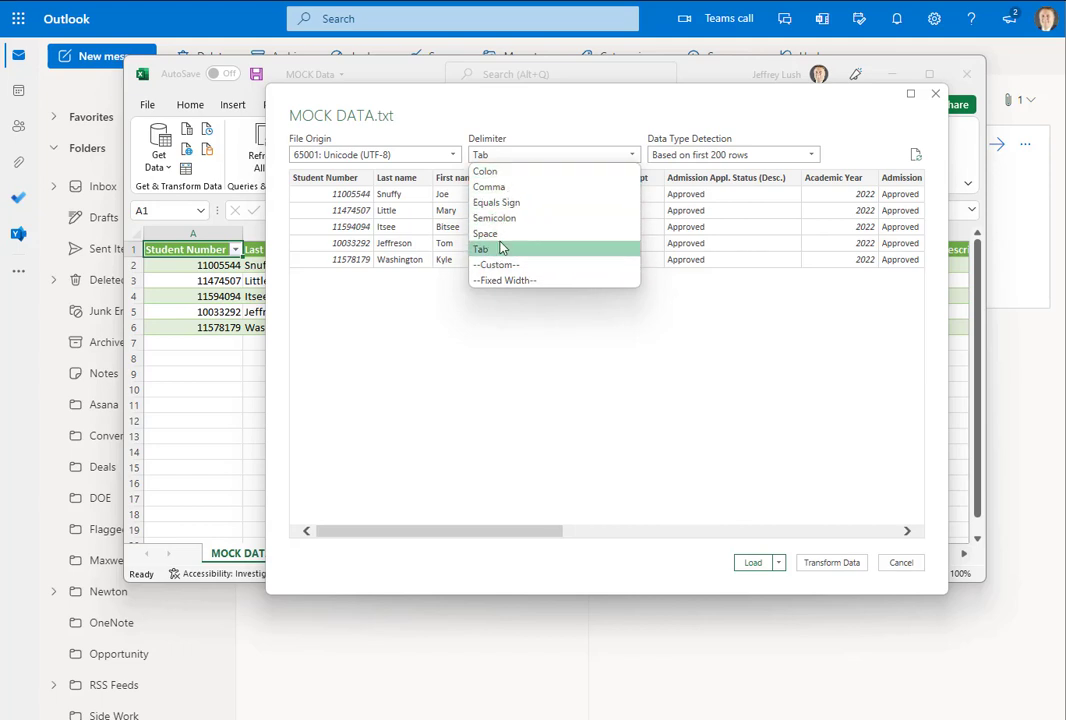
click(609, 305)
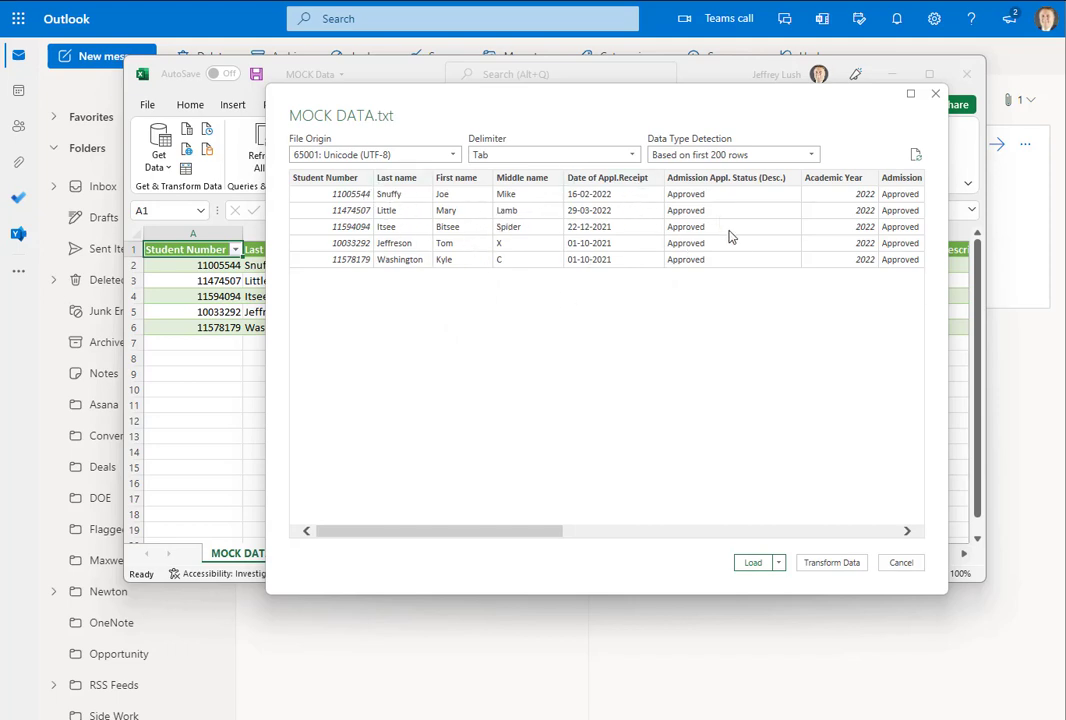
Step: Cancel the MOCK DATA.txt import and close the MOCK Data workbook without saving the changes
click(903, 564)
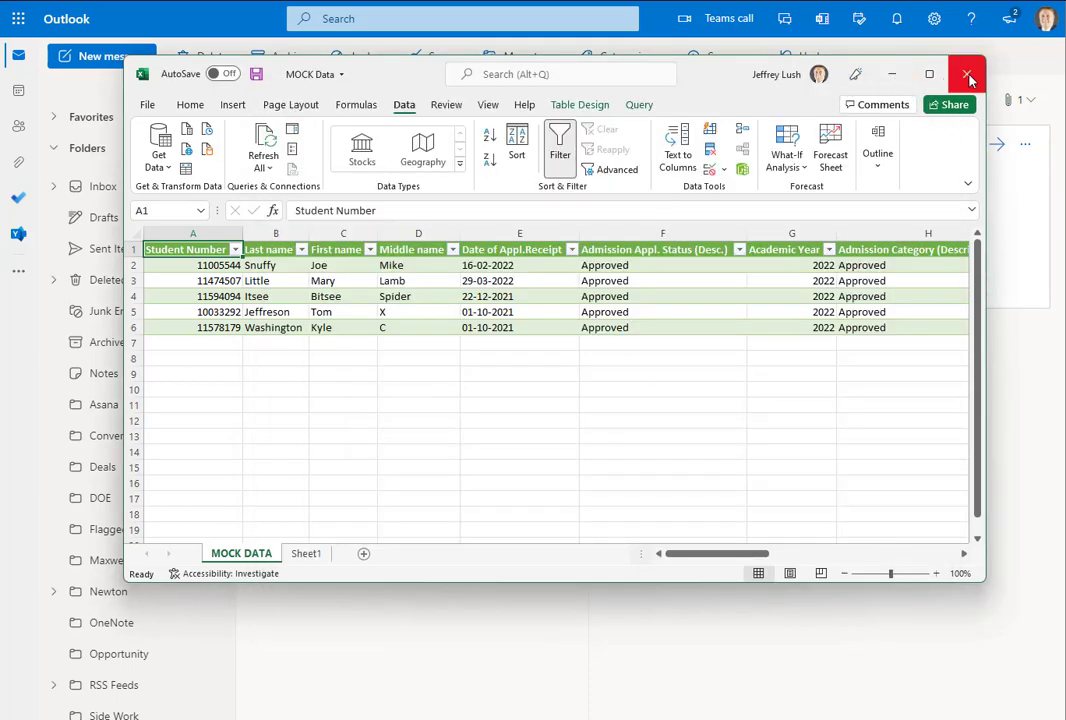
drag(727, 66, 720, 58)
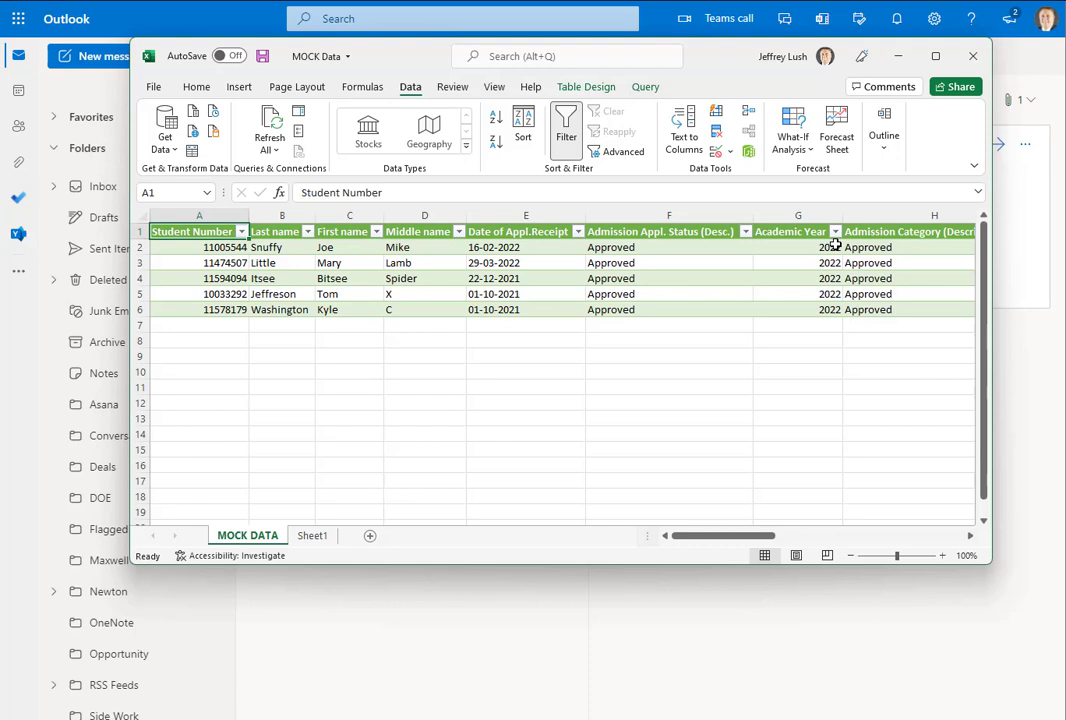
click(970, 57)
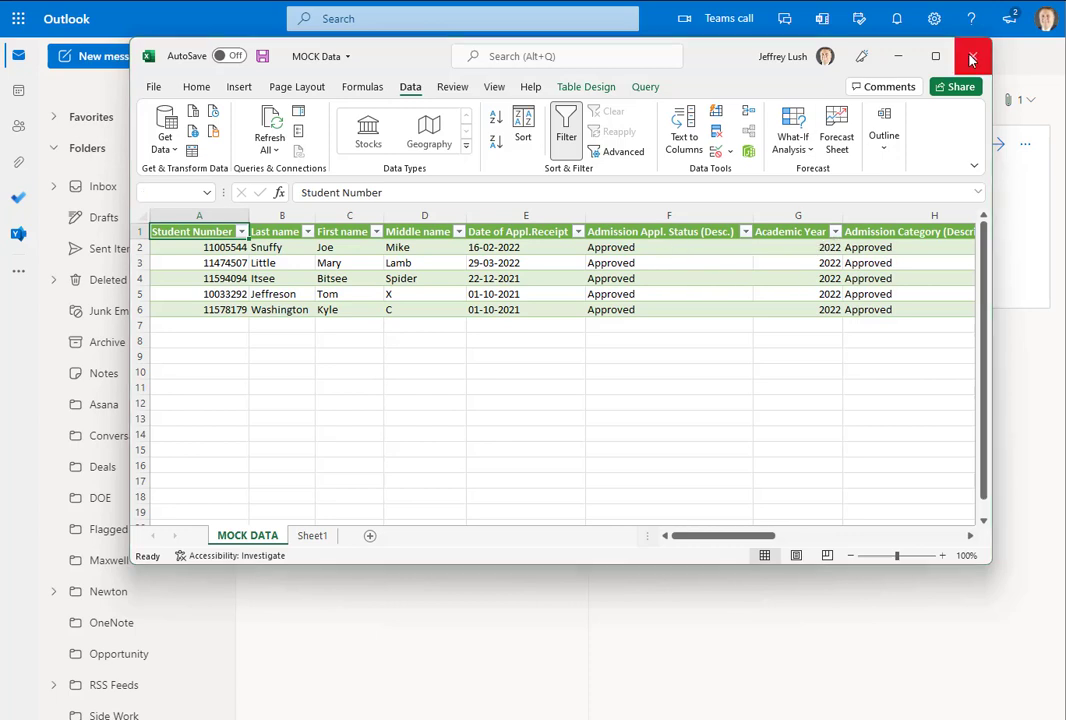
click(672, 363)
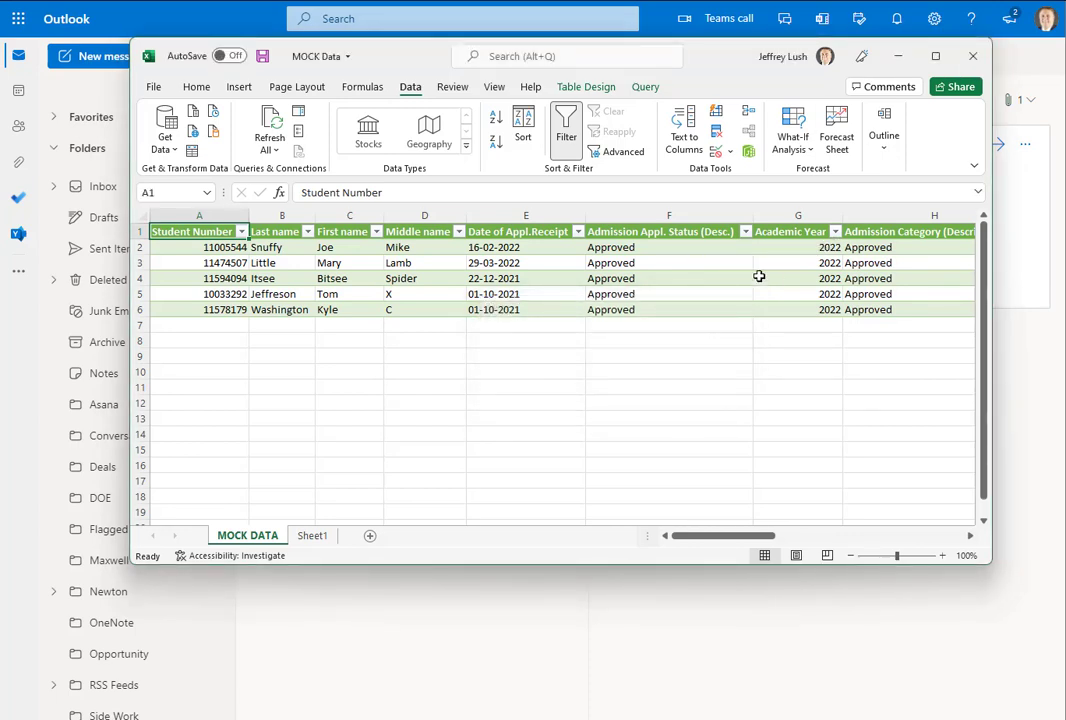
click(971, 56)
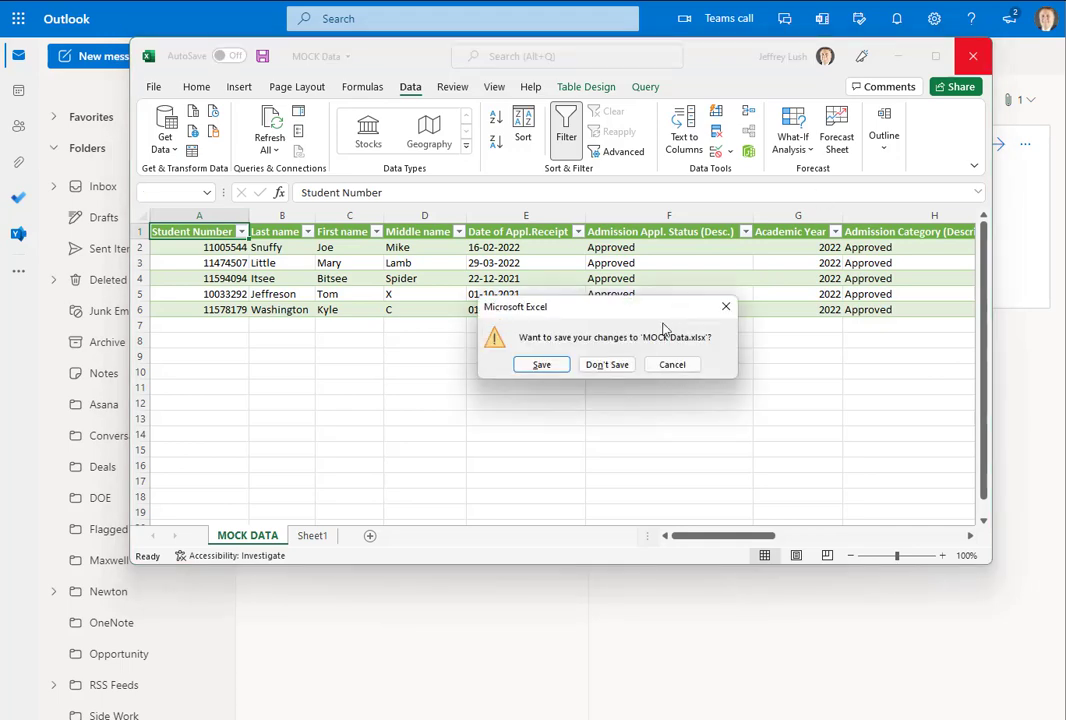
click(607, 364)
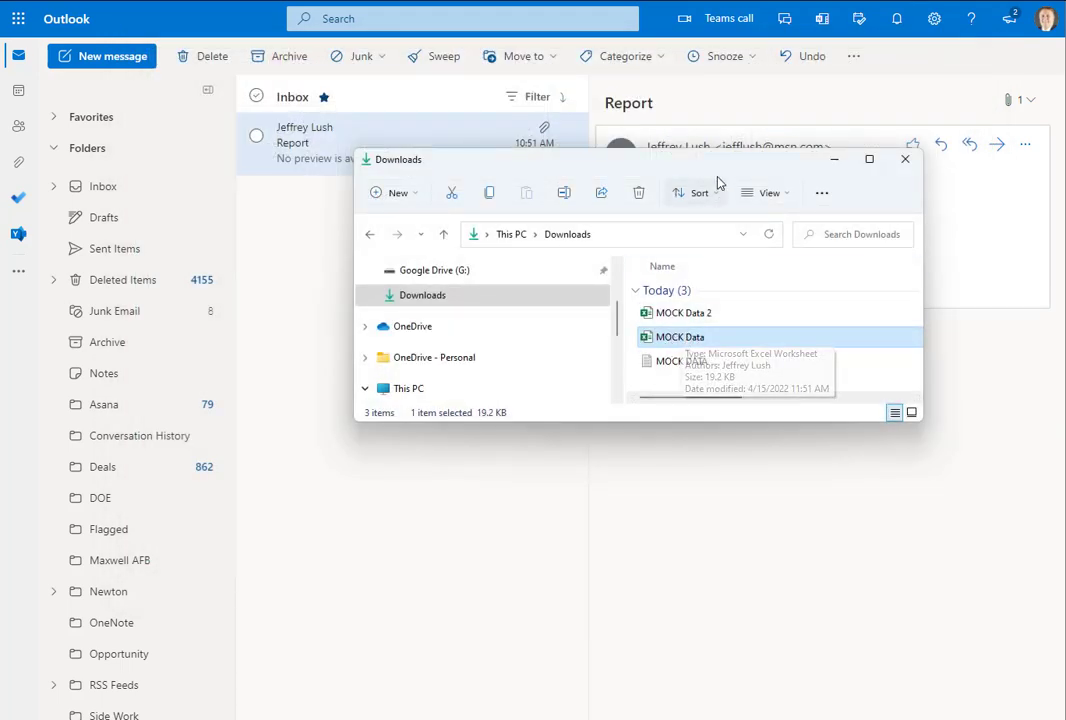
Step: Switch to OneDrive, find the Power BI Report Data folder under My files, view its contents and return to My files
drag(755, 168, 1042, 205)
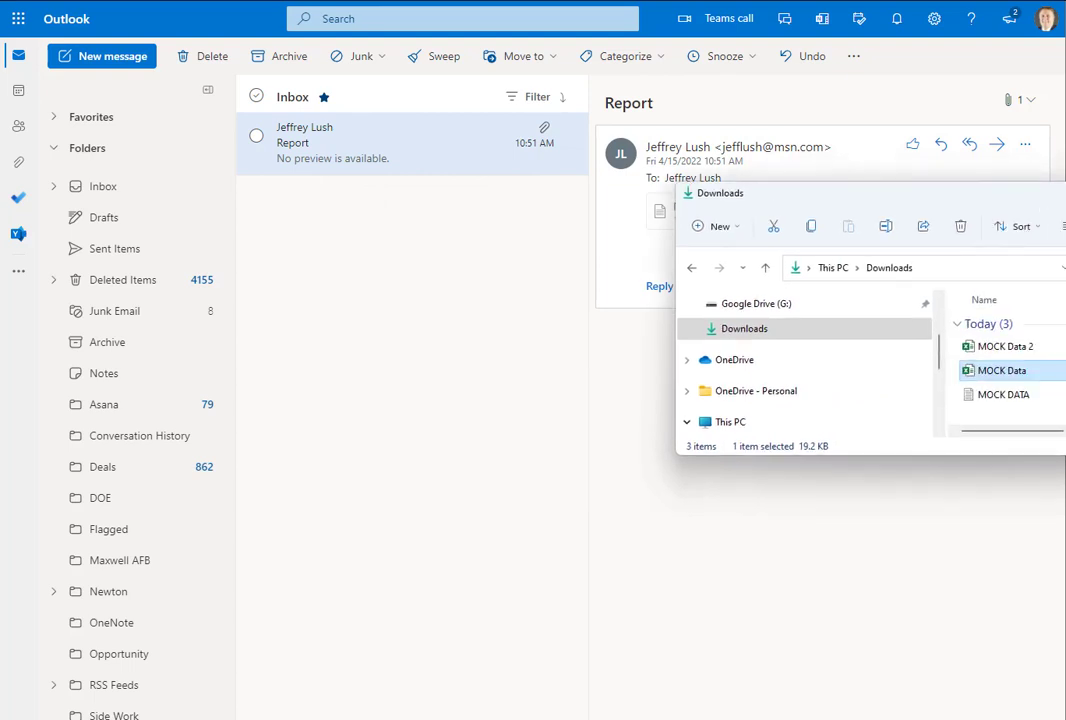
key(alt+Tab)
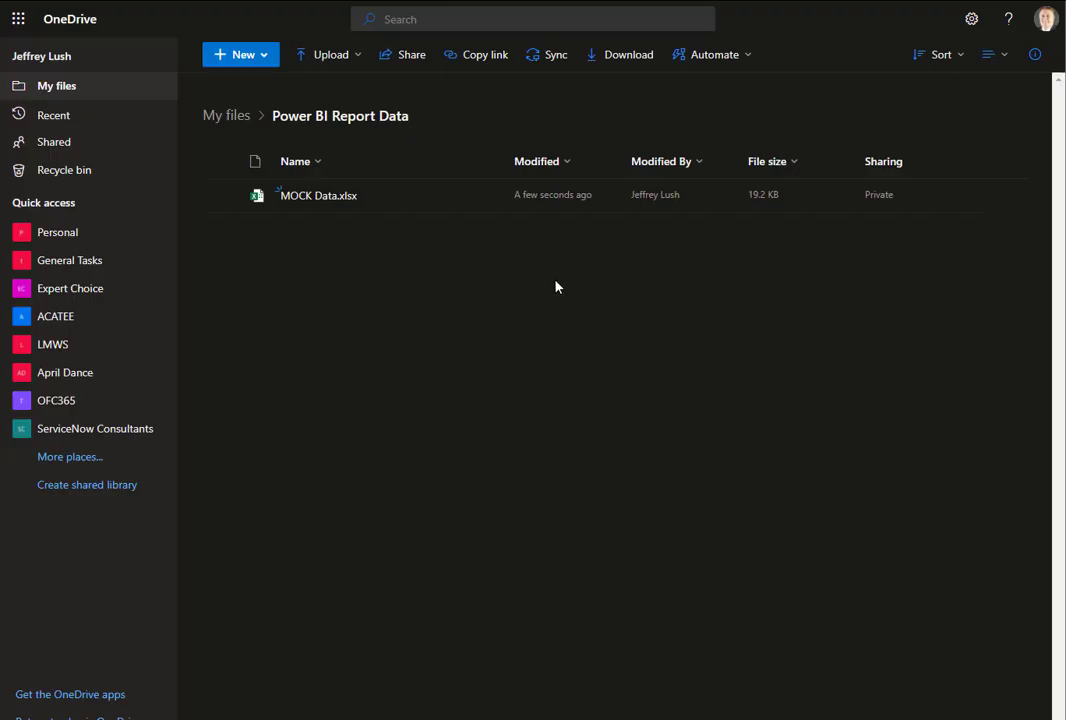
key(alt+Tab)
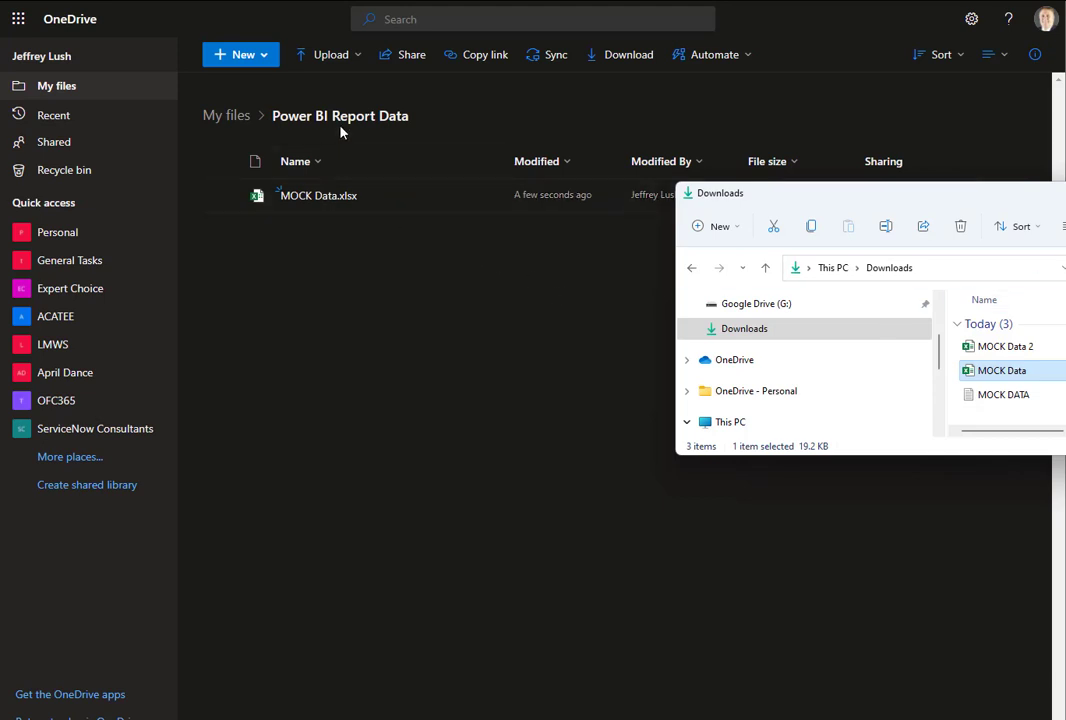
click(234, 116)
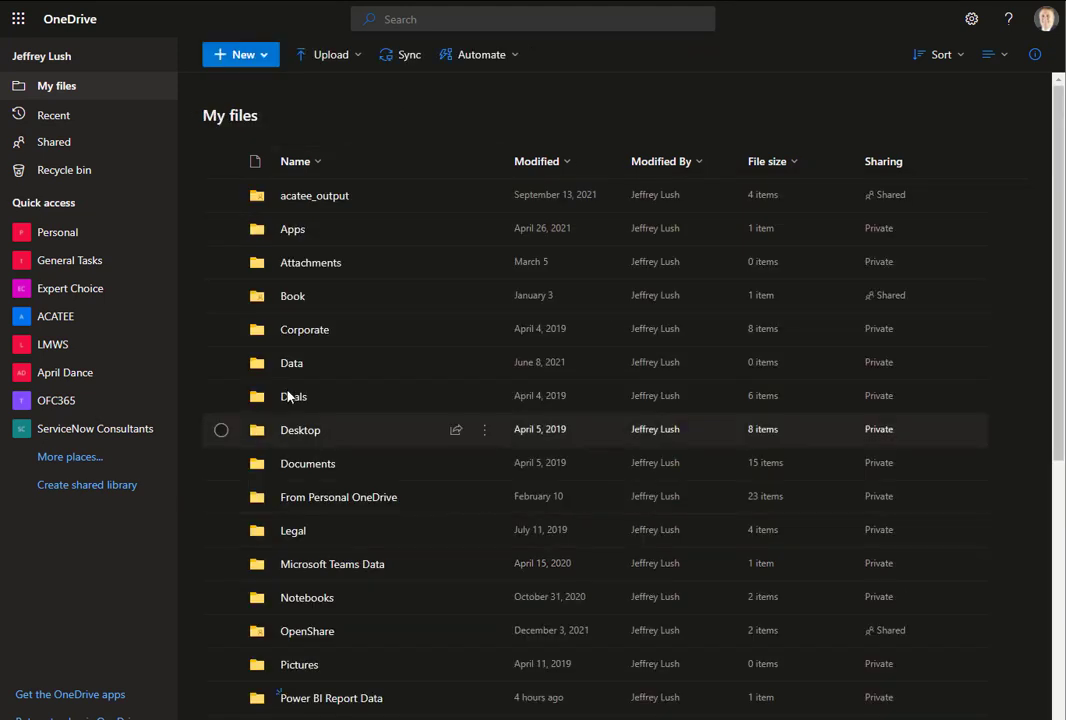
scroll(338, 375, down, 5)
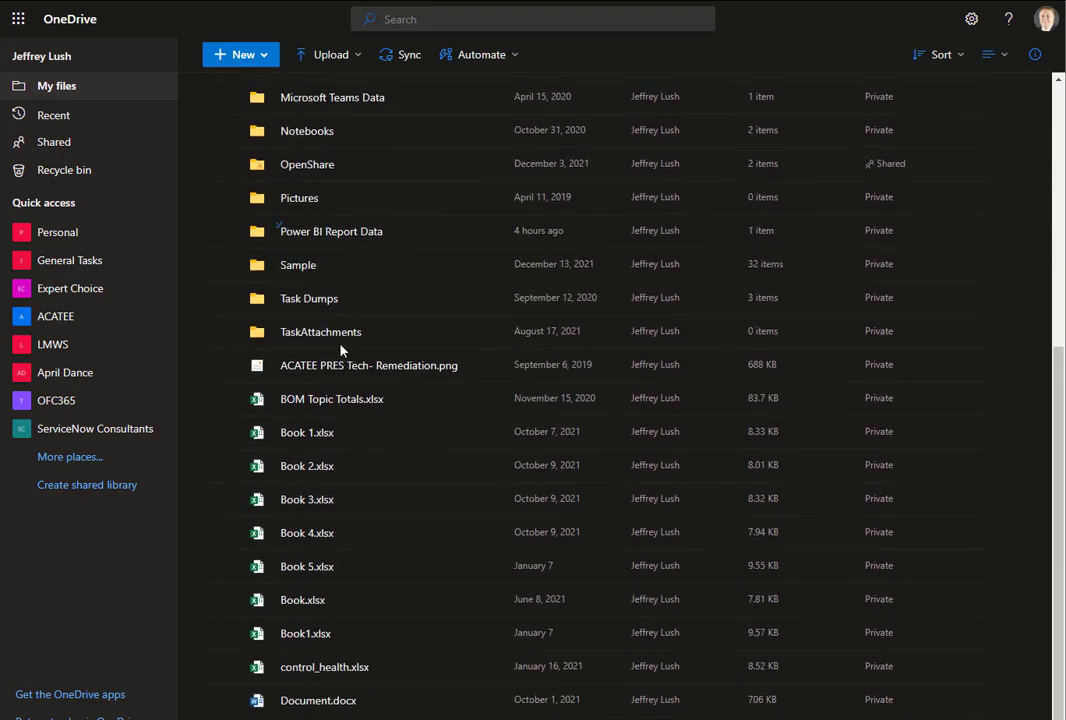
click(360, 233)
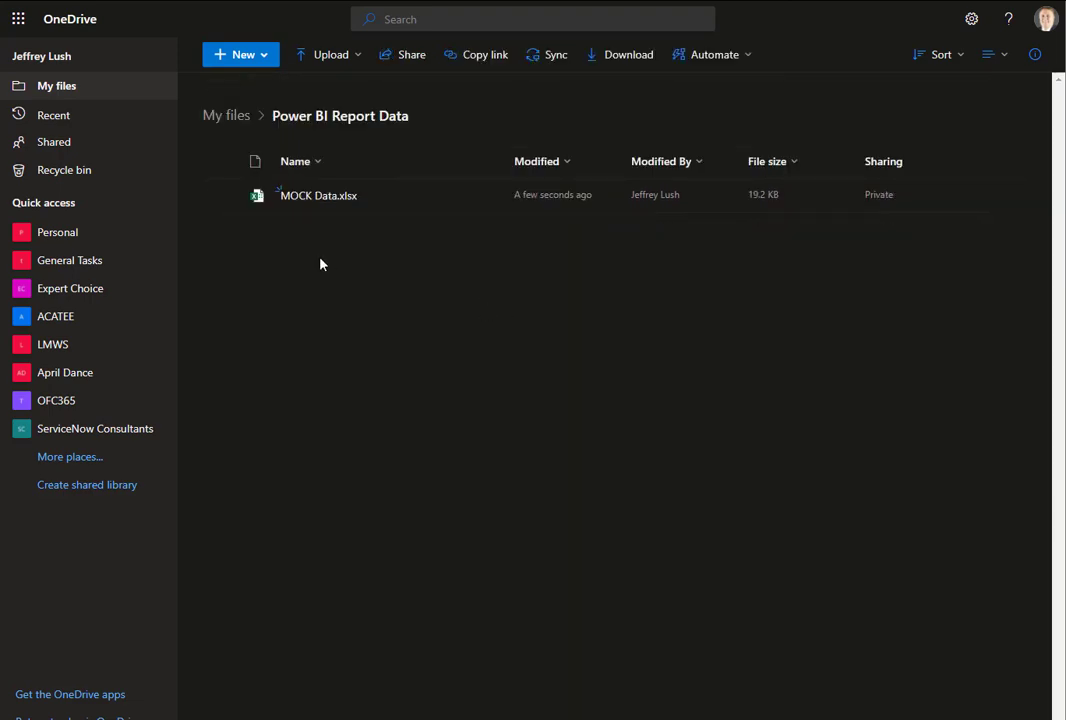
click(249, 118)
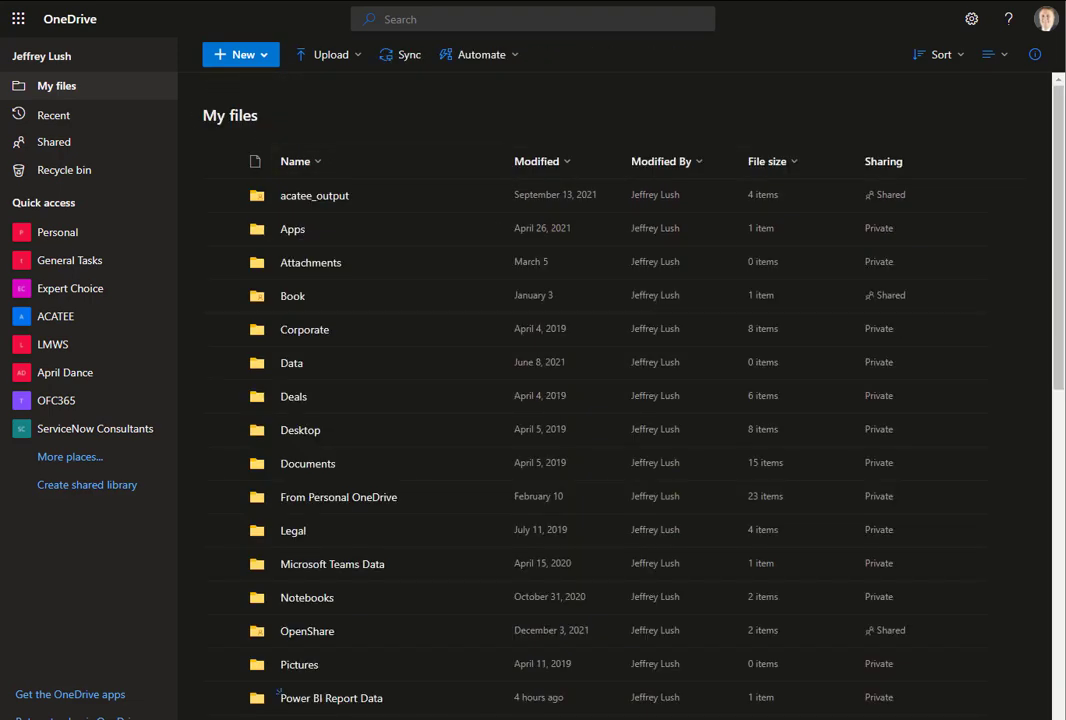
Step: Try to copy the MOCK Data Excel workbook from the Downloads folder into the Power BI Report Data folder in OneDrive
key(alt+Tab)
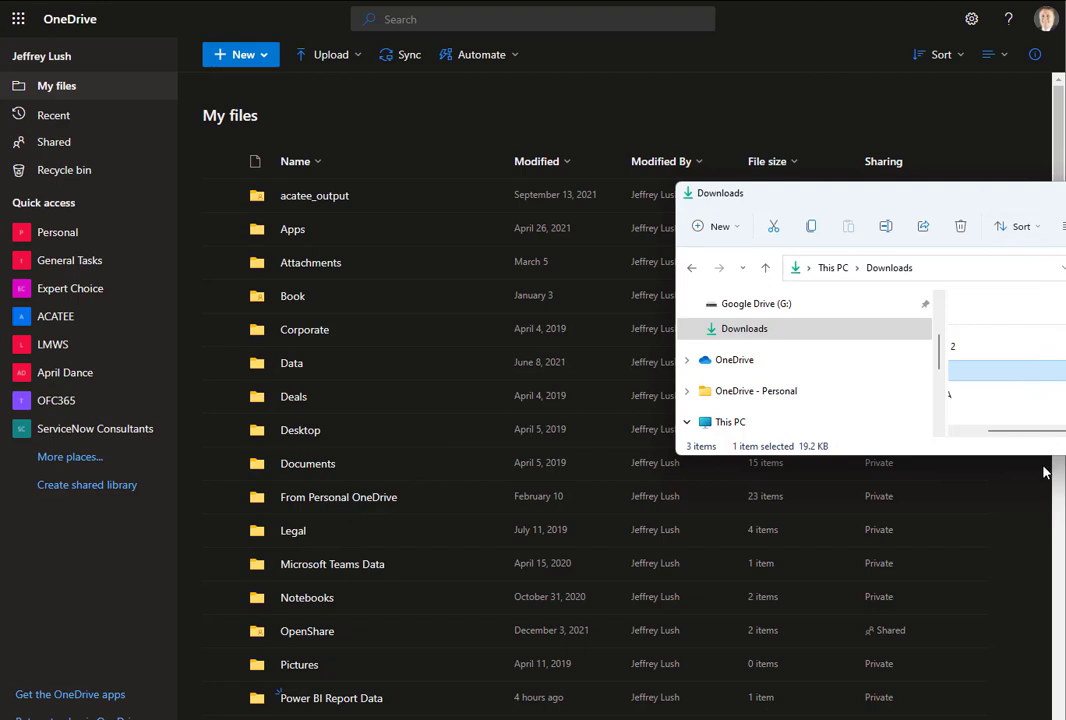
click(970, 431)
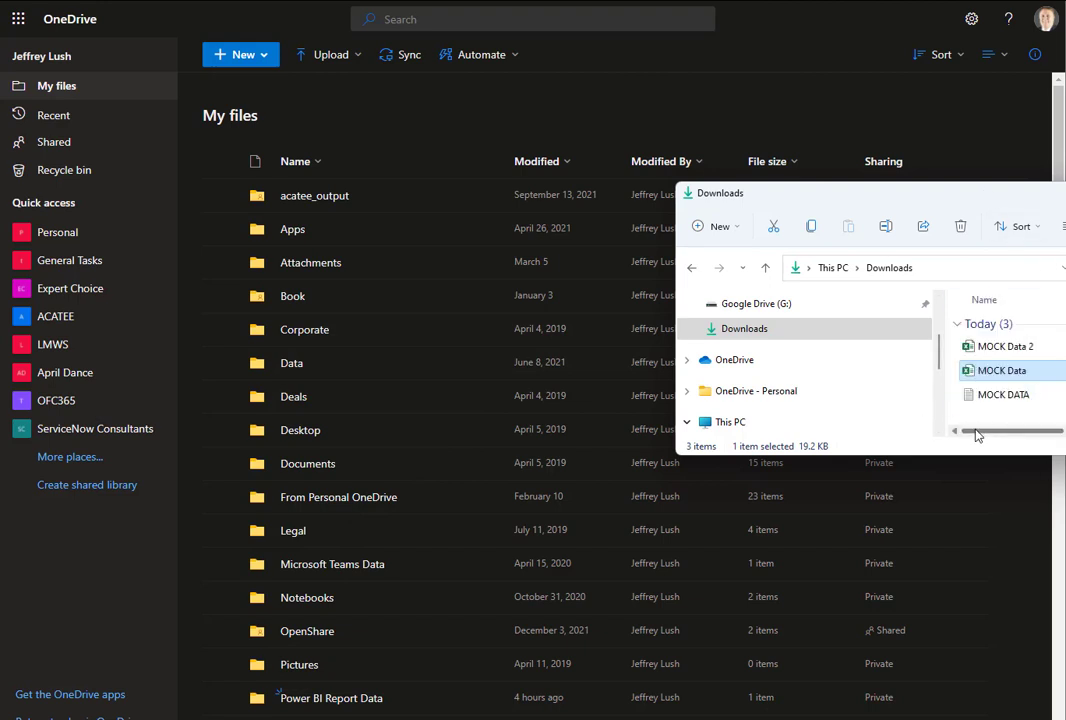
scroll(410, 395, down, 4)
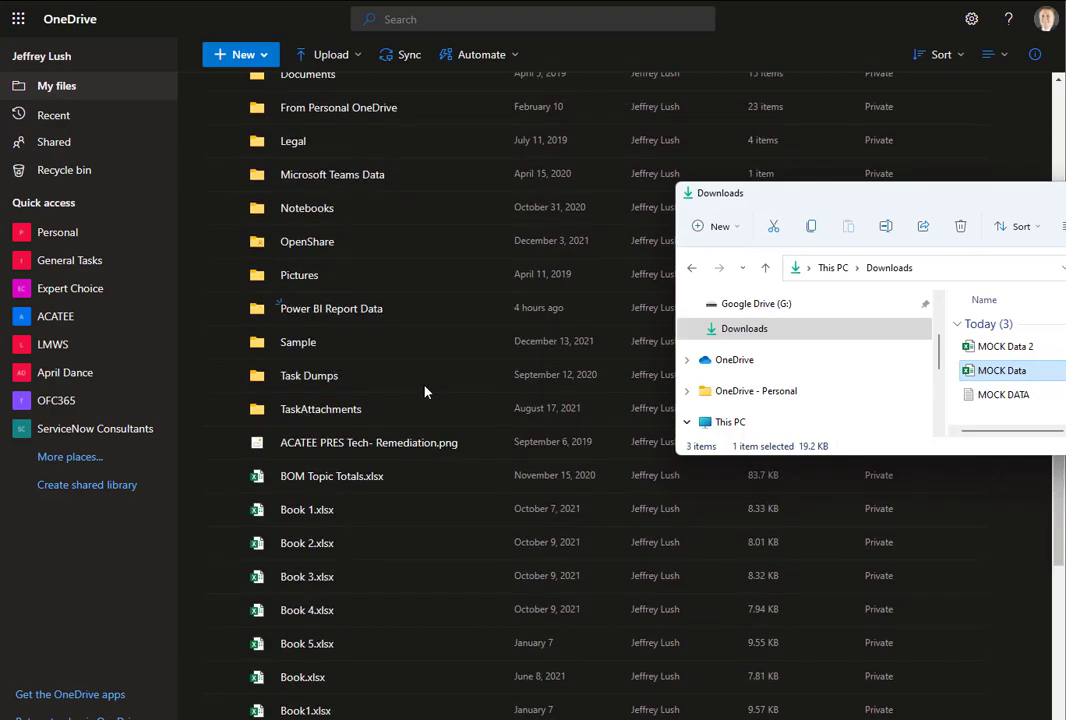
drag(970, 374, 400, 311)
click(435, 311)
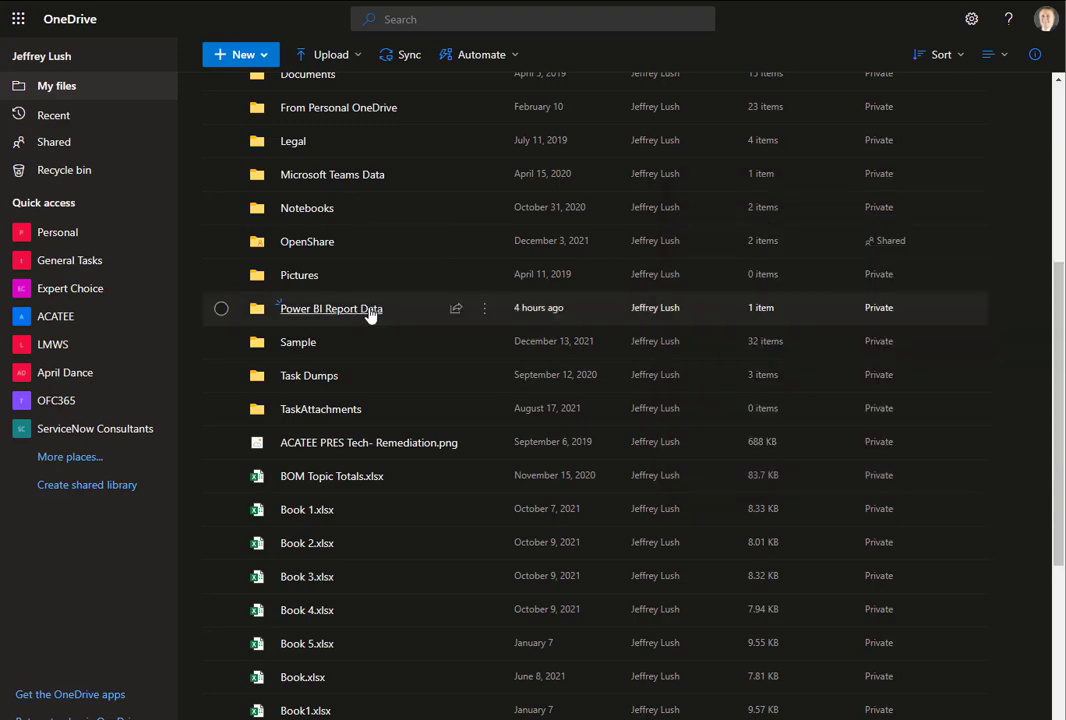
key(alt+Tab)
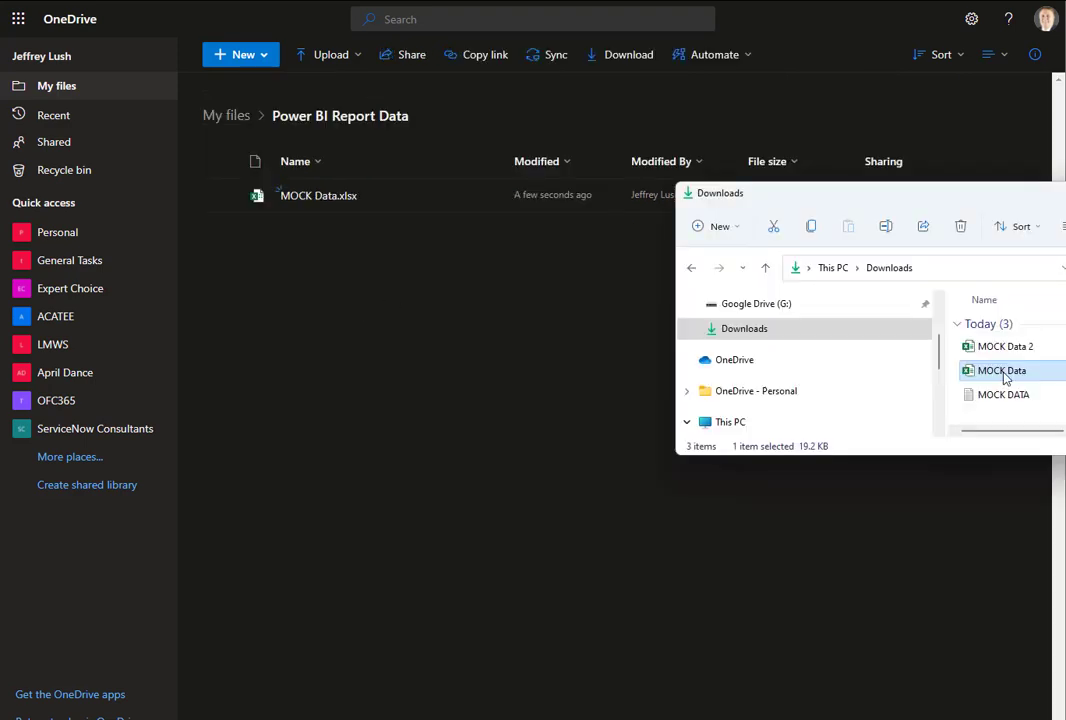
drag(1000, 370, 312, 347)
Step: Switch to the Use a Spreadsheet in Power BI PDF and read on from creating the spreadsheet to the Power BI Get Data instructions
key(alt+Tab)
scroll(300, 340, down, 3)
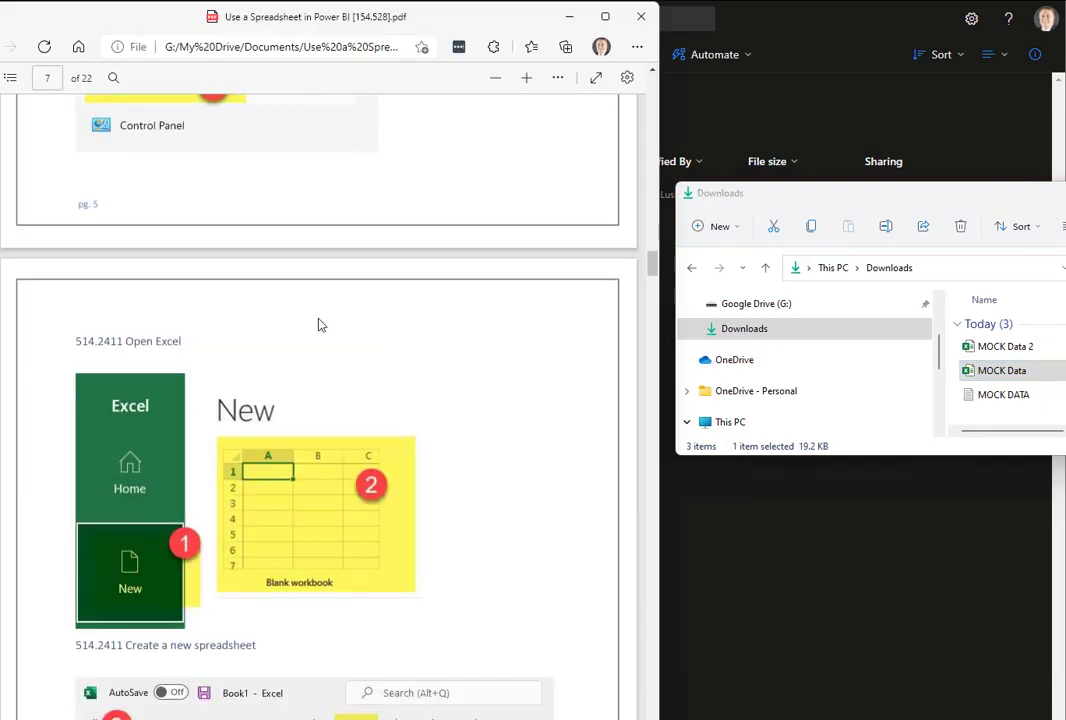
scroll(320, 325, down, 15)
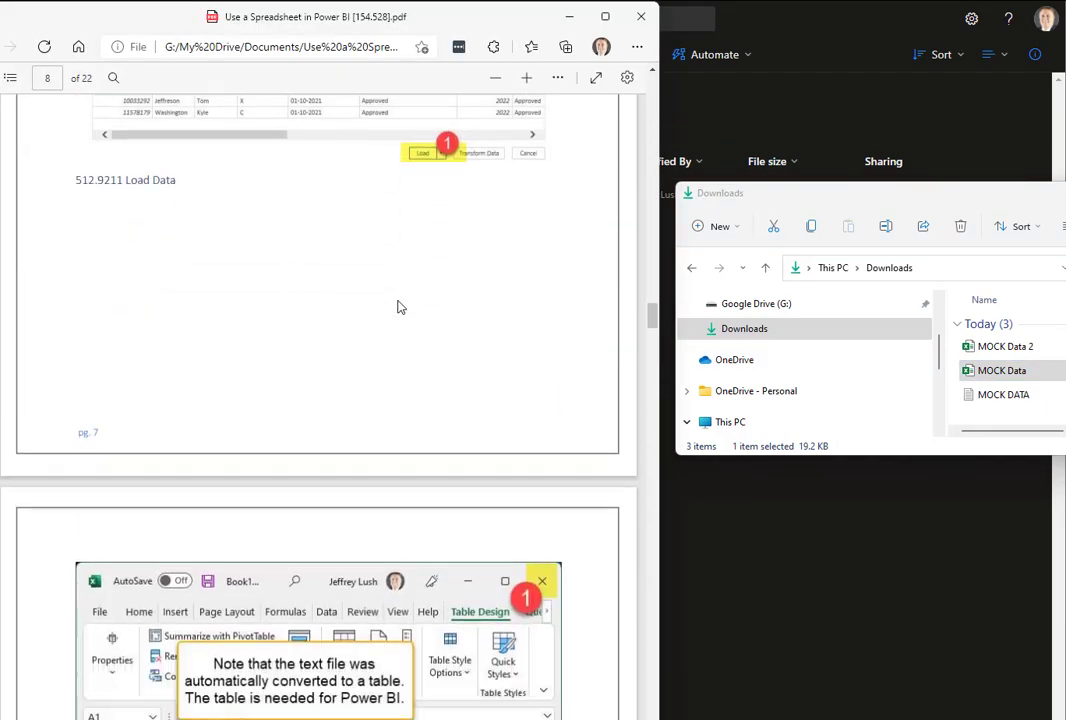
scroll(397, 307, down, 10)
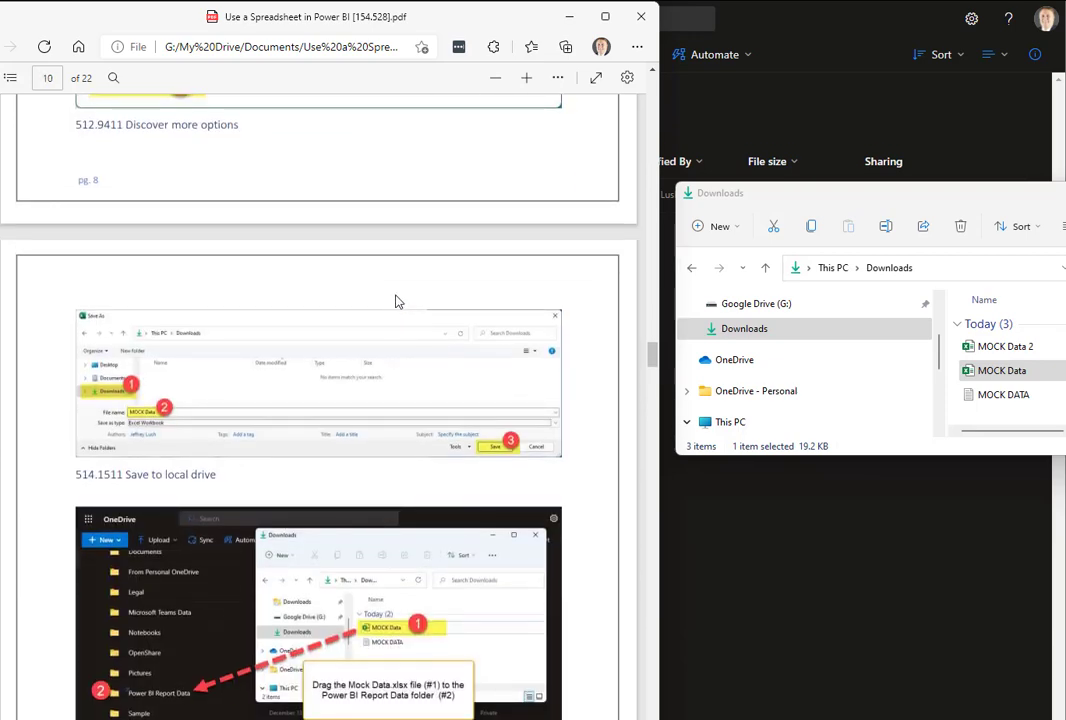
scroll(395, 301, down, 10)
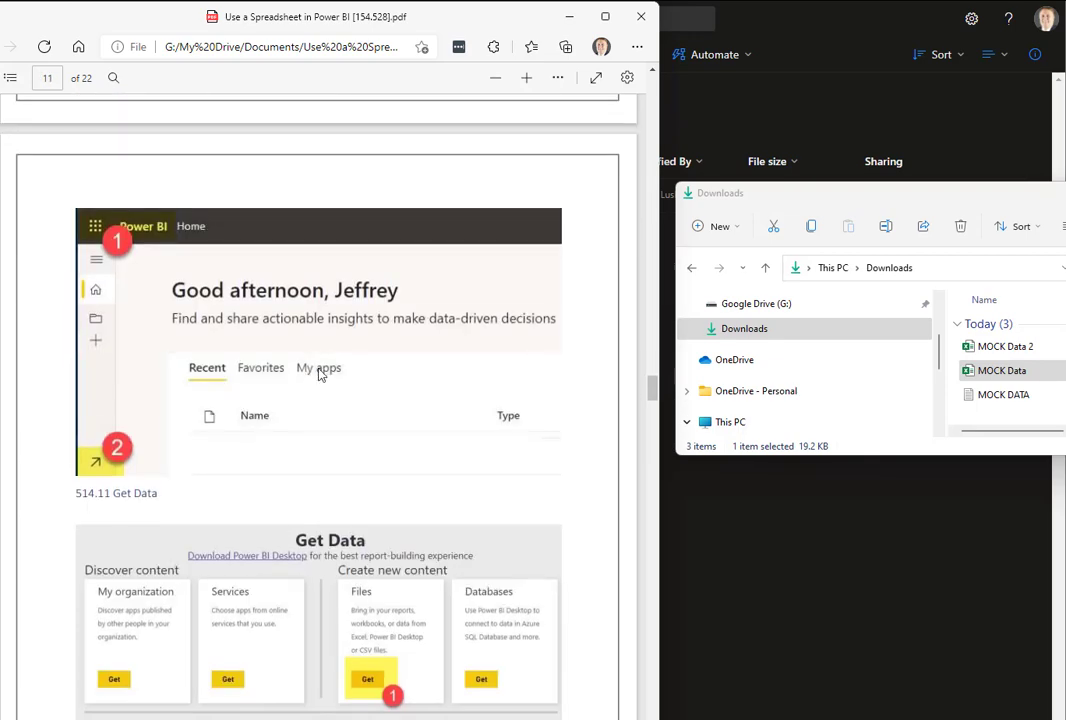
scroll(300, 370, down, 2)
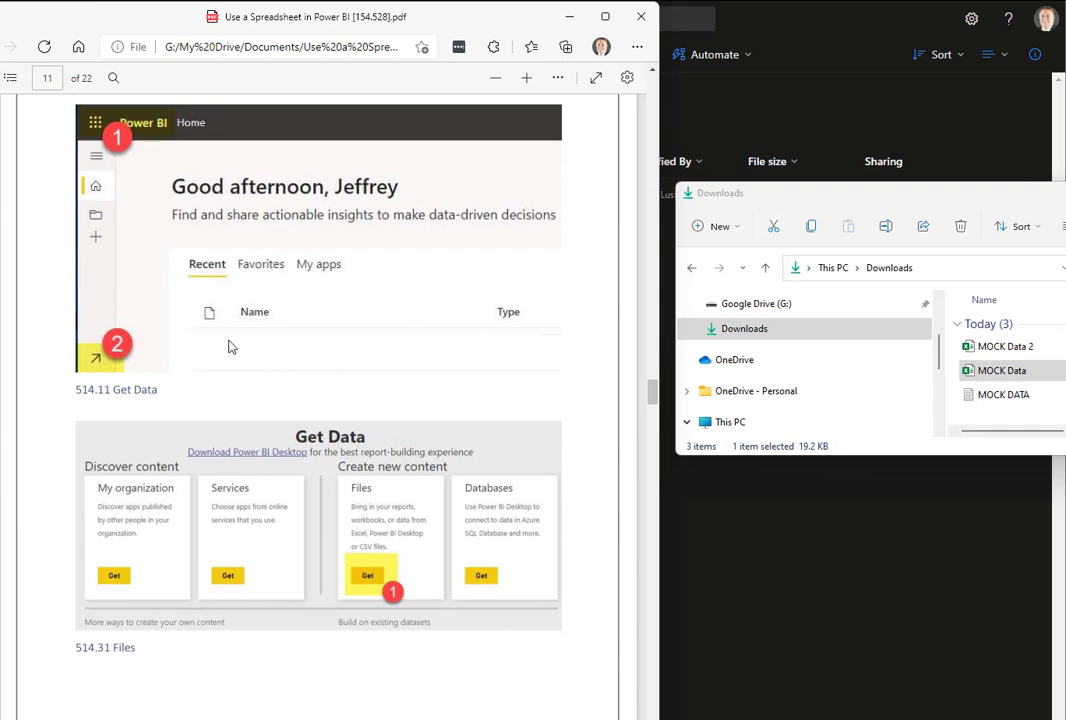
scroll(230, 345, up, 8)
scroll(232, 345, down, 8)
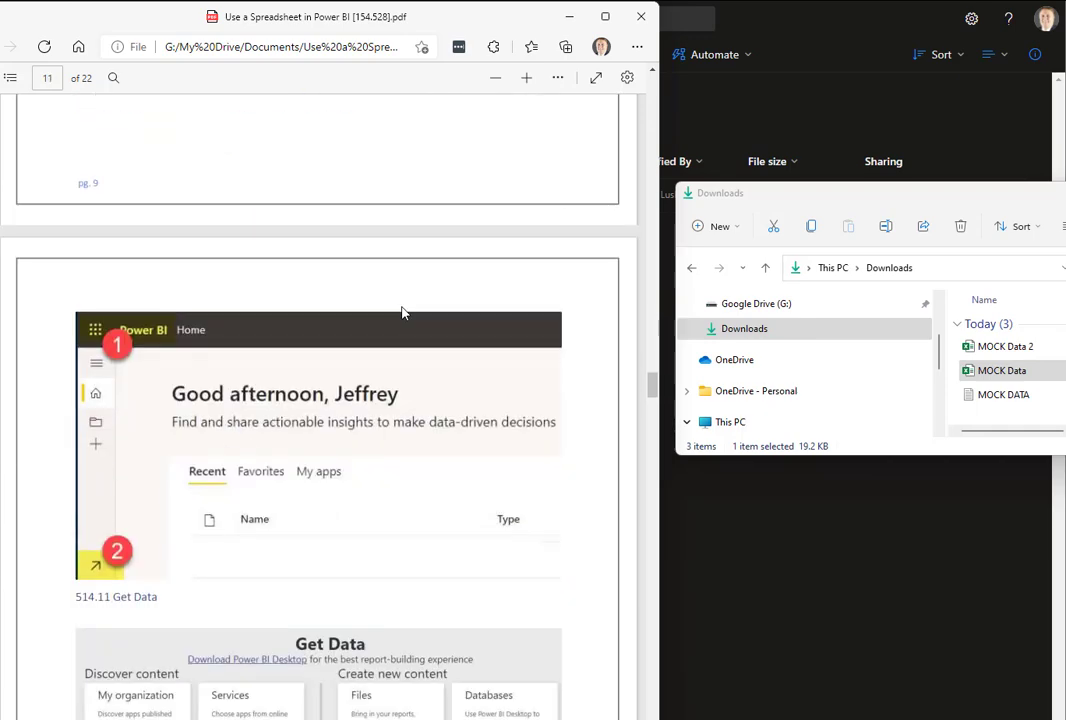
Step: View the file card of MOCK Data.xlsx in OneDrive, and switch to Power BI's home page
key(alt+Tab)
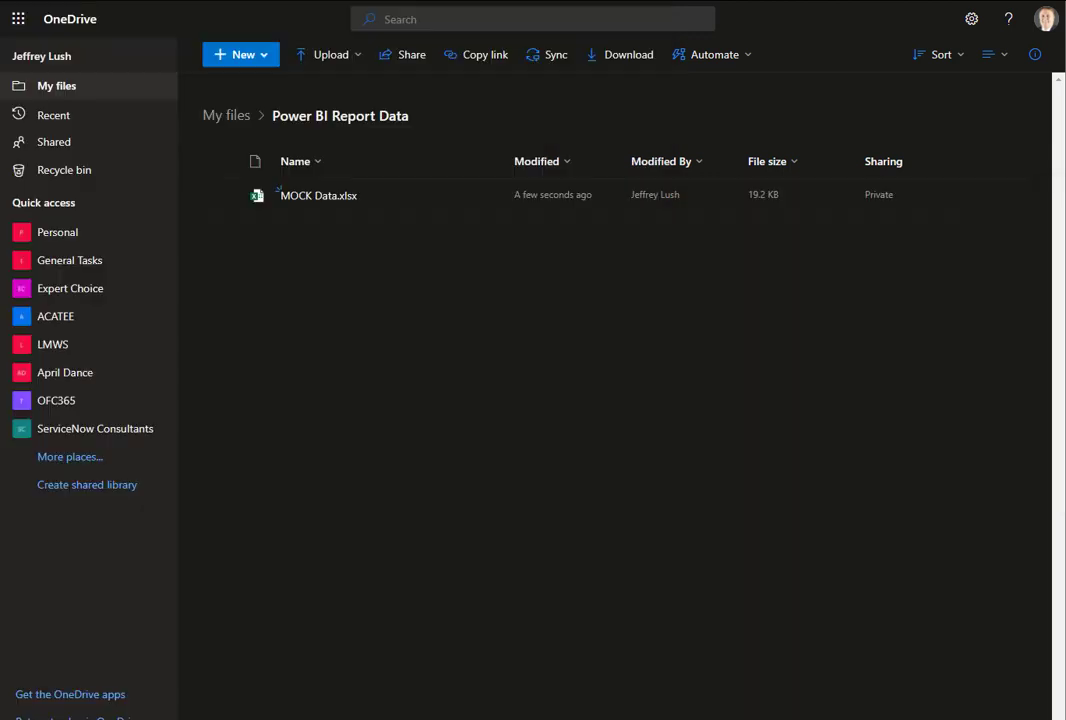
mouse_move(298, 202)
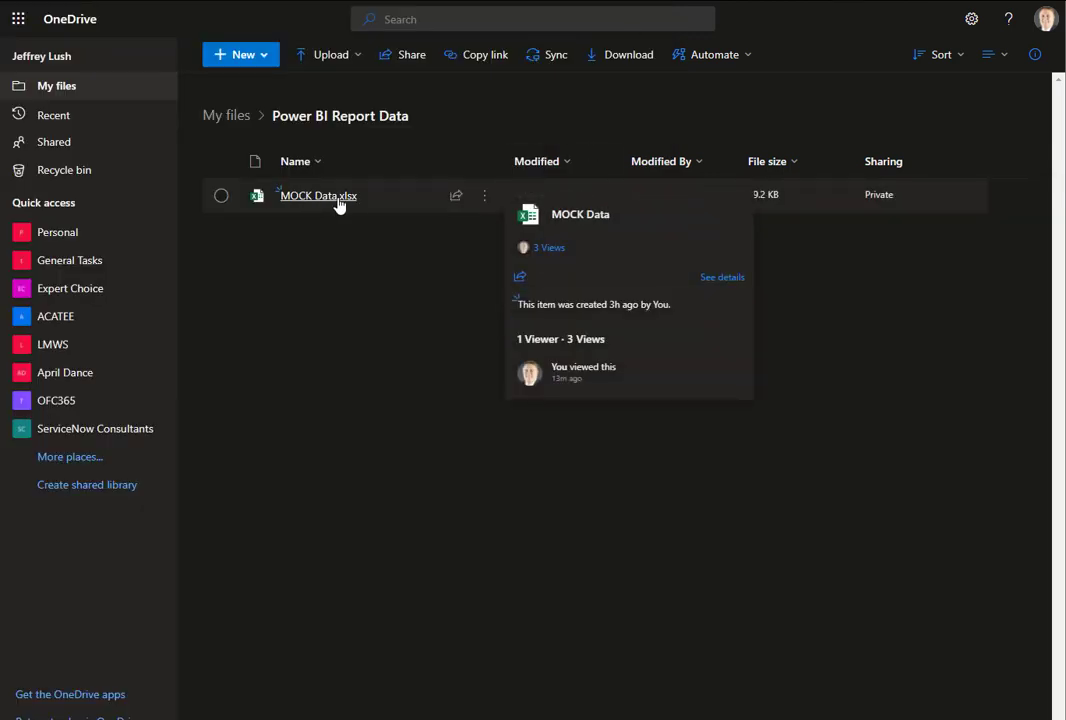
key(alt+Tab)
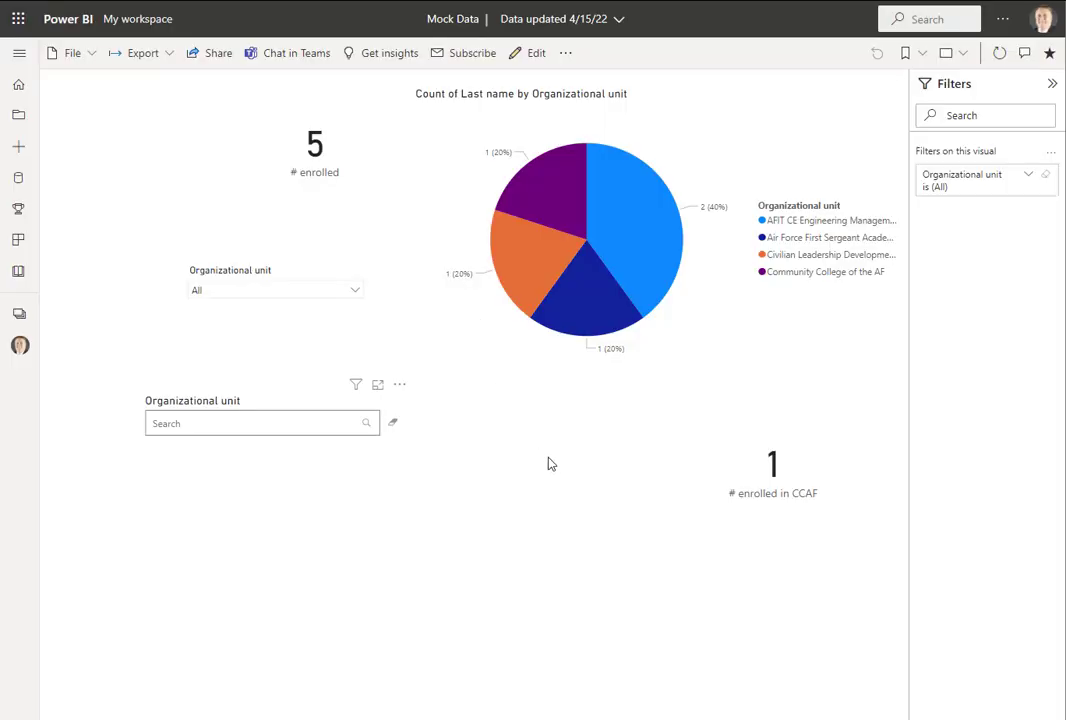
click(82, 28)
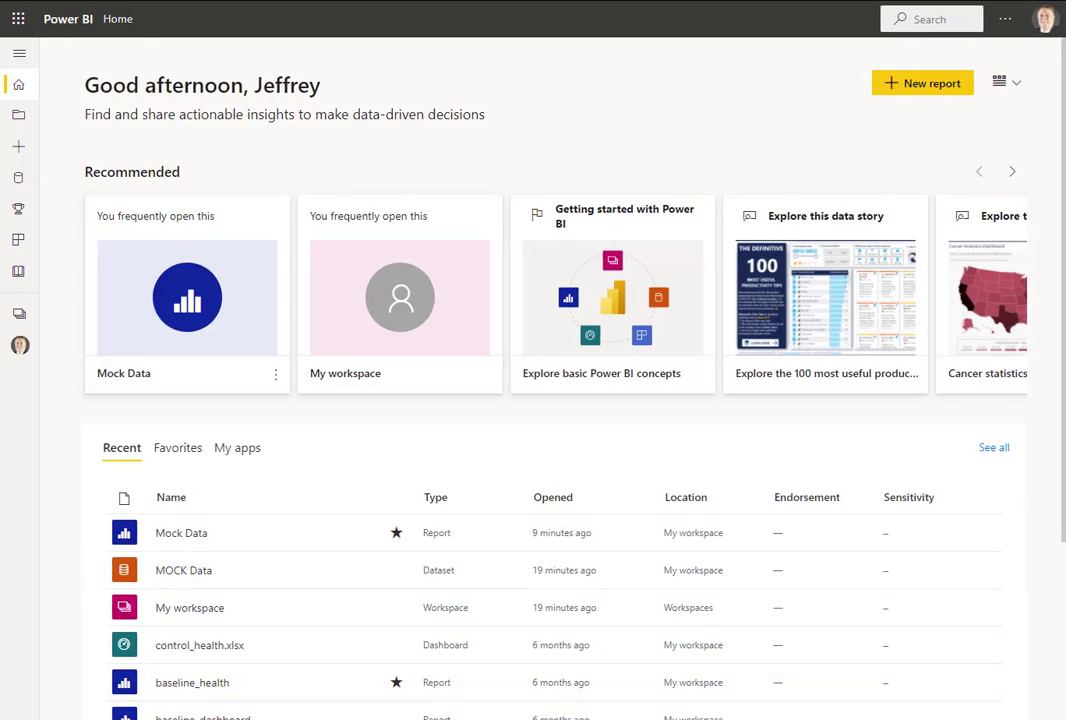
Step: Leave the browser's full-screen view, fit its window to the screen height and close the Power BI basic concepts documentation page
key(F11)
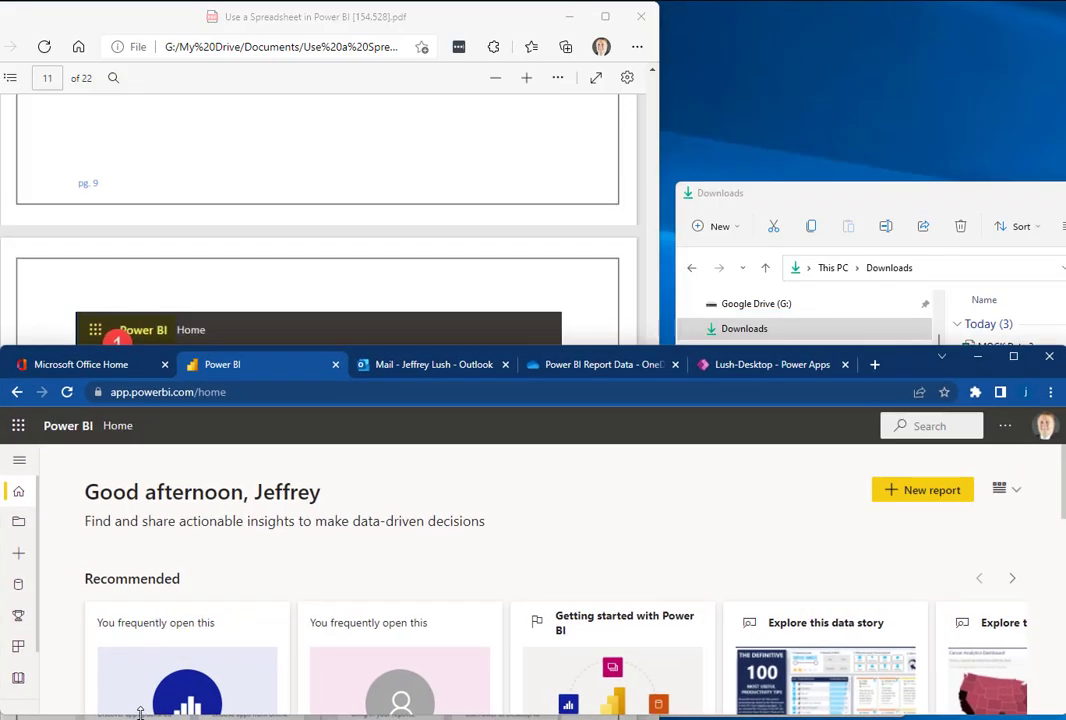
drag(849, 360, 905, 24)
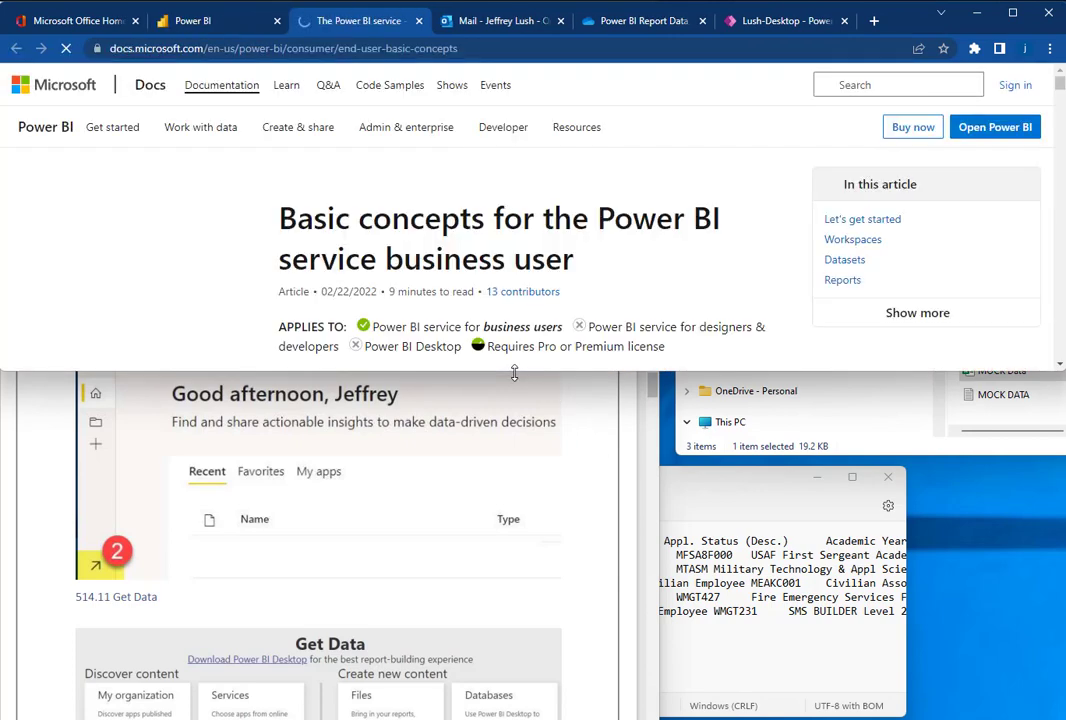
drag(516, 371, 541, 714)
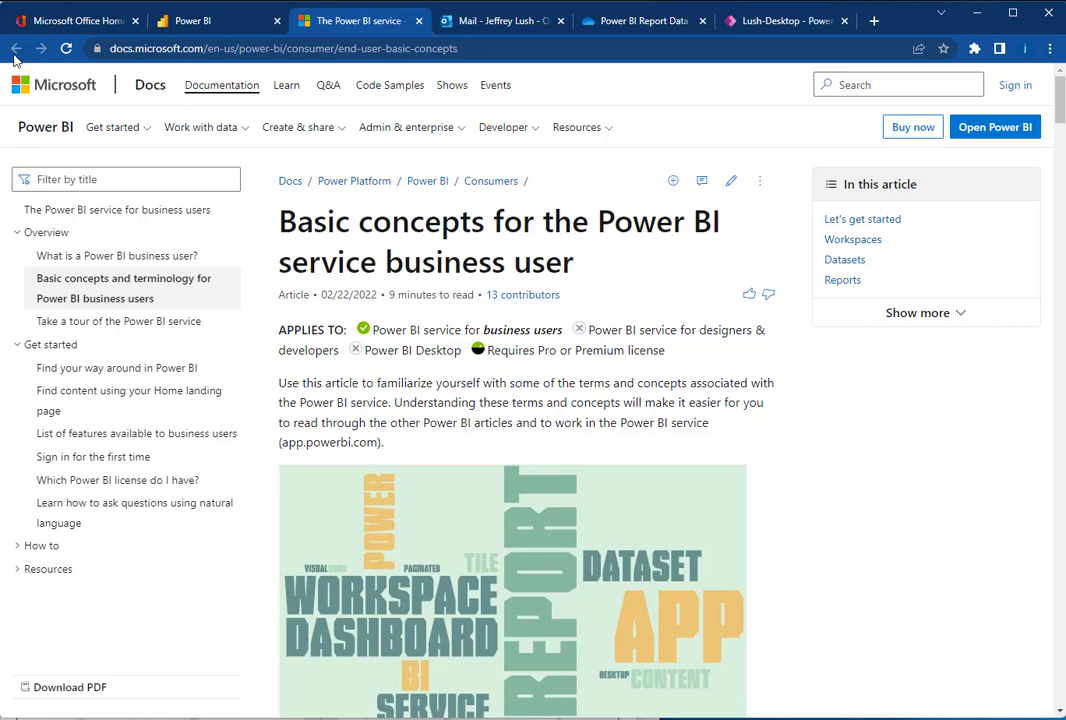
click(418, 20)
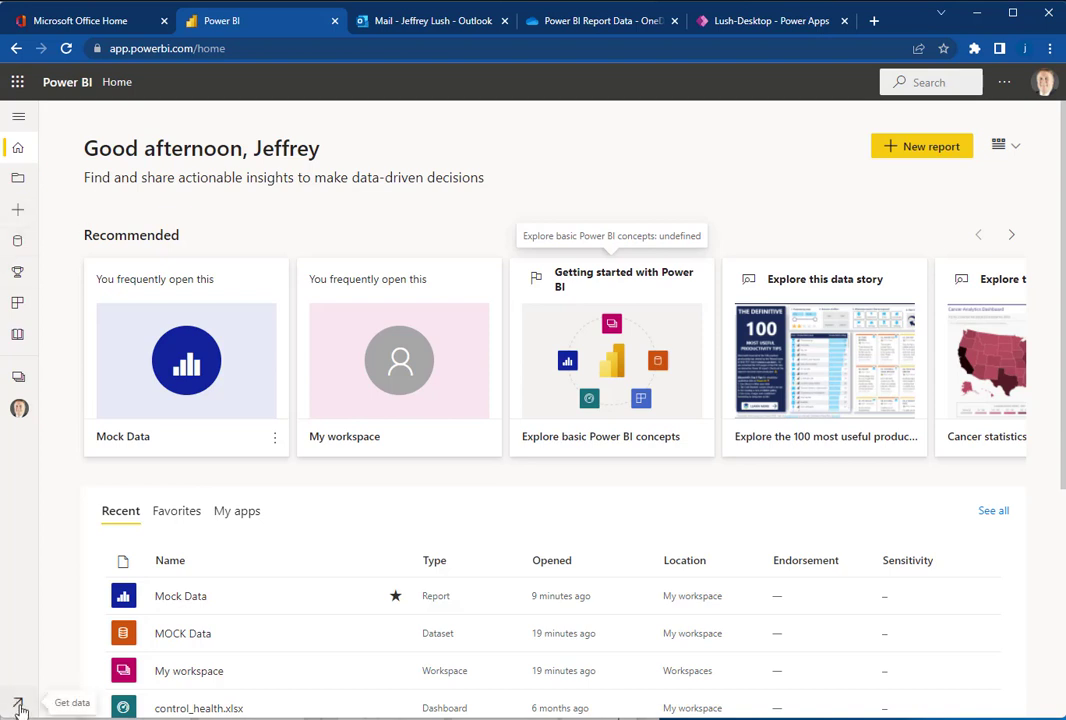
Step: Switch back to the PDF guide and read its Get Data, Files and OneDrive - Business instructions
key(alt+Tab)
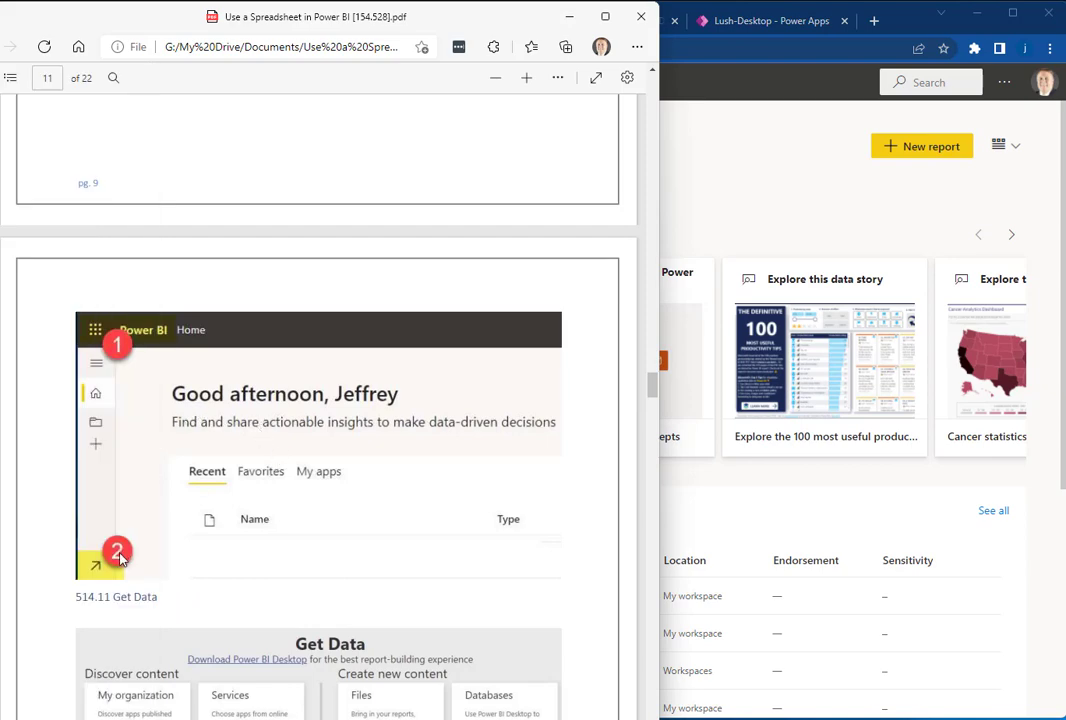
scroll(119, 560, down, 4)
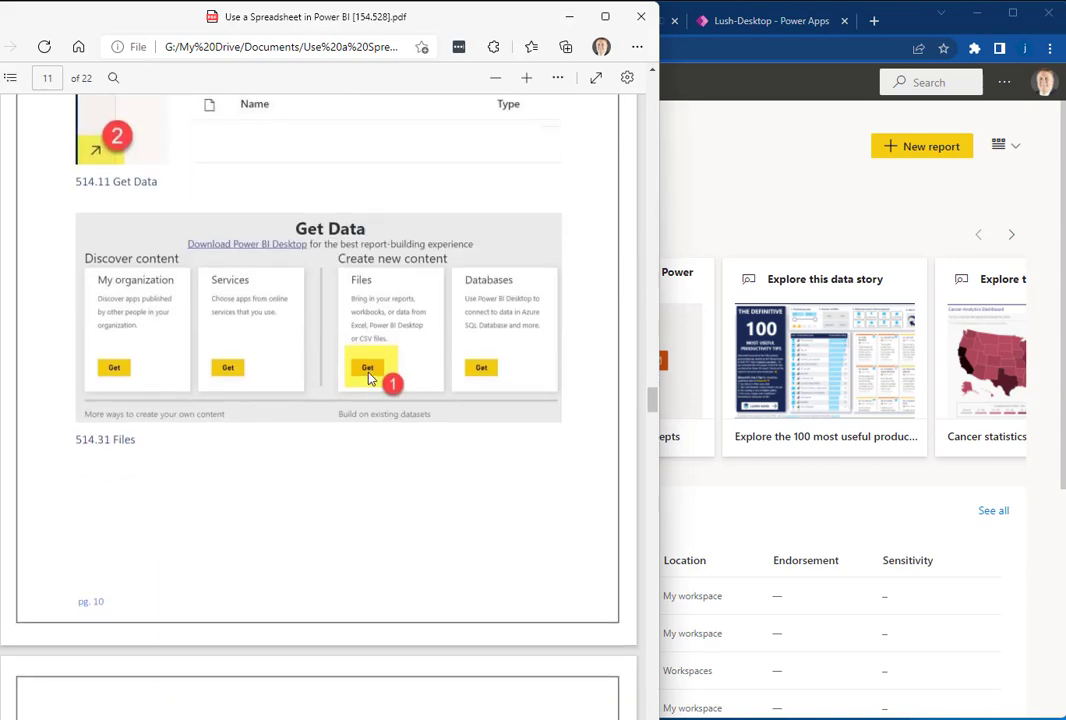
scroll(369, 378, down, 5)
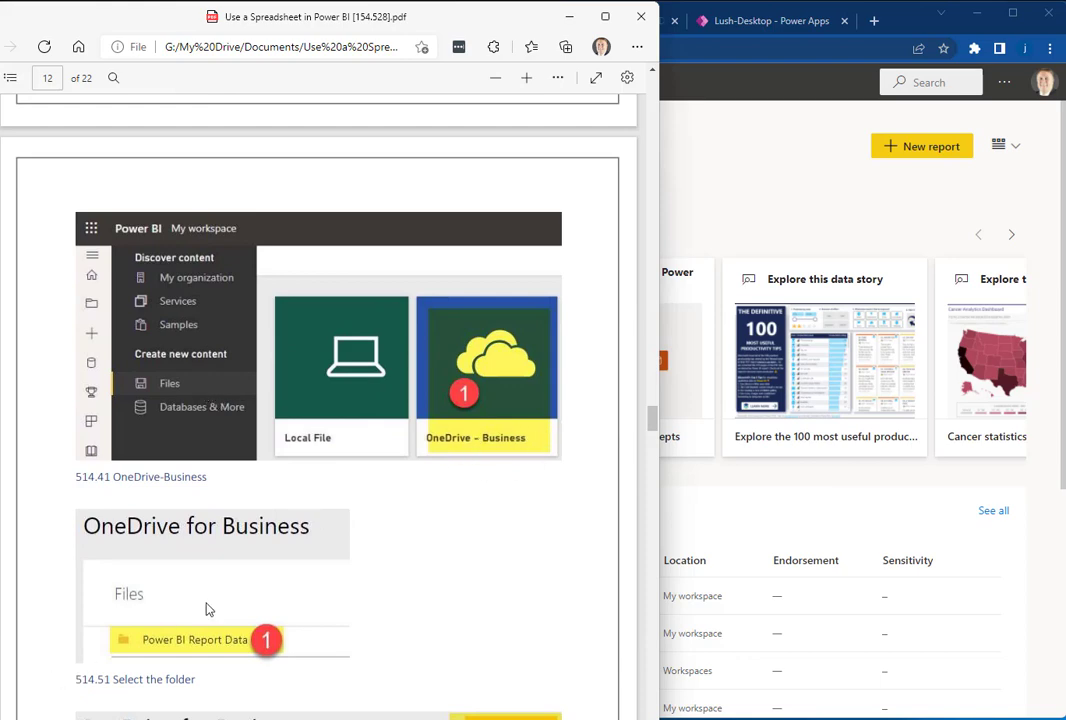
Step: Read the PDF guide's instructions on selecting the OneDrive folder, connecting the workbook and importing its data, and switch back to Power BI
scroll(207, 608, down, 3)
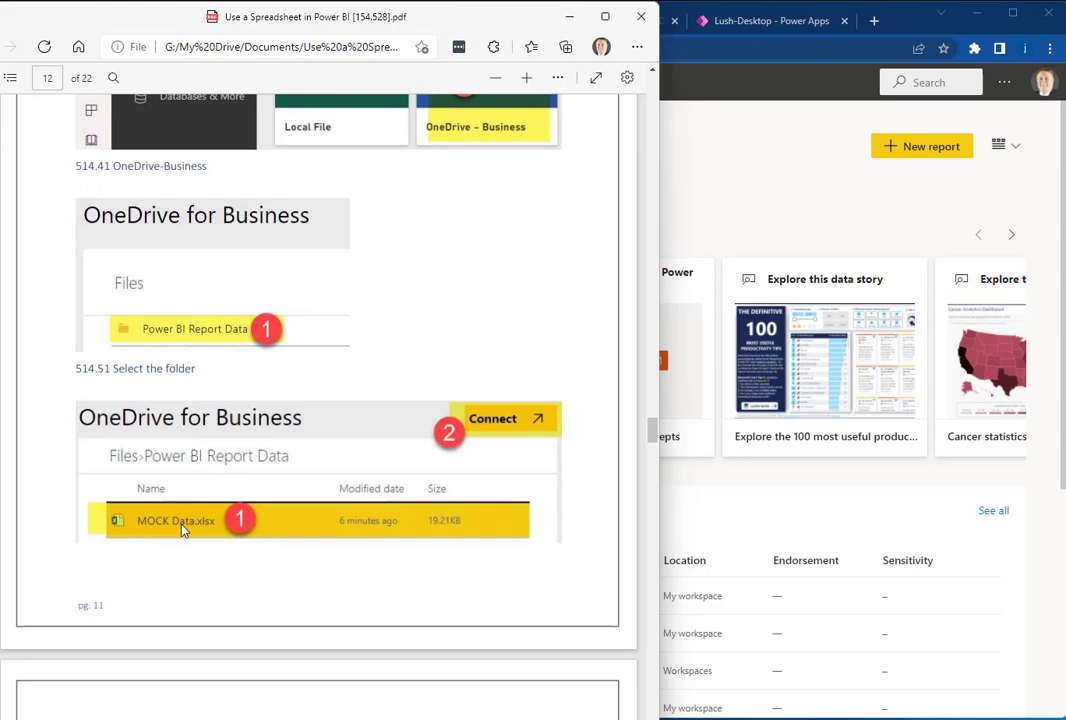
scroll(183, 530, down, 7)
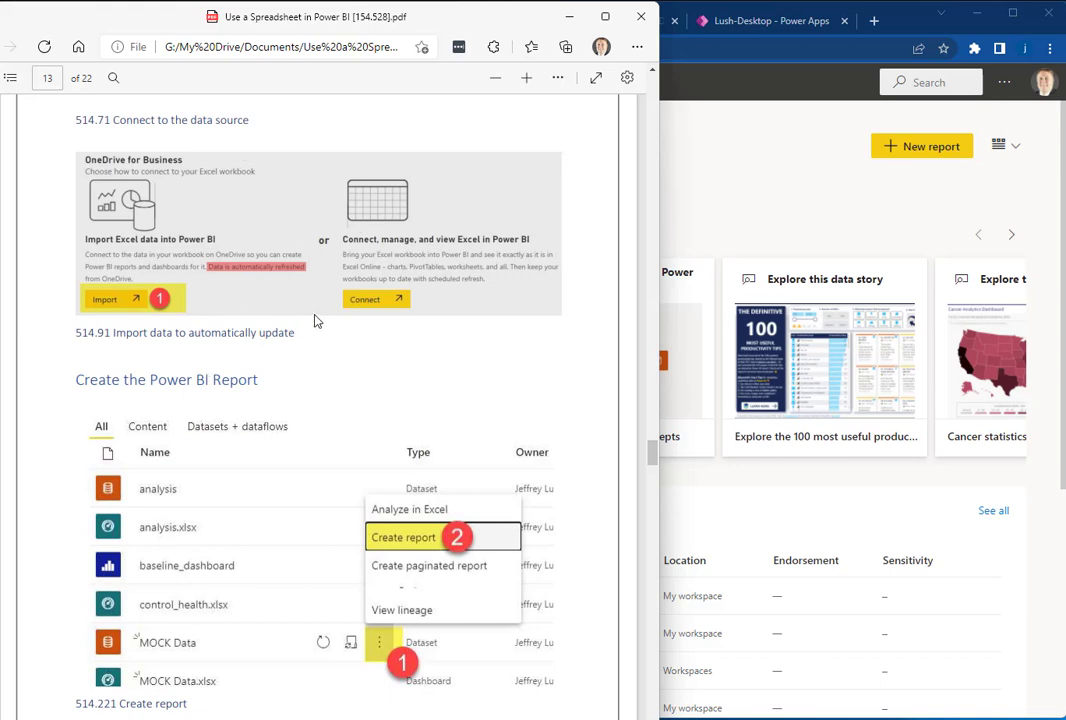
click(755, 195)
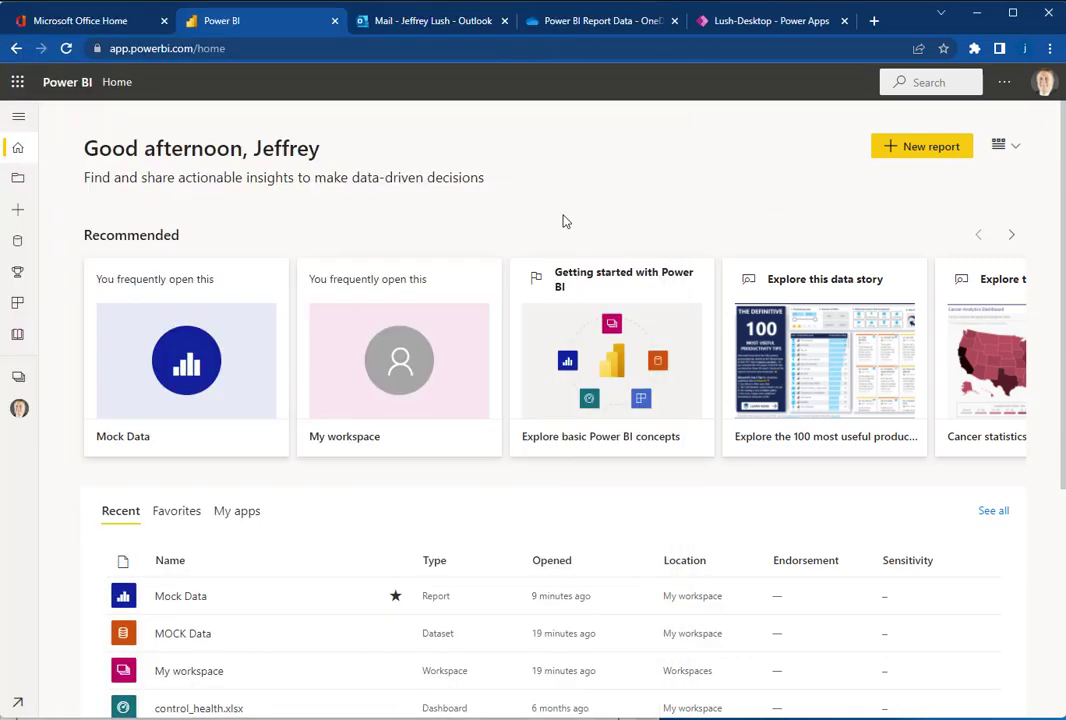
Step: Get data from files in OneDrive - Business and open the Power BI Report Data folder
click(18, 705)
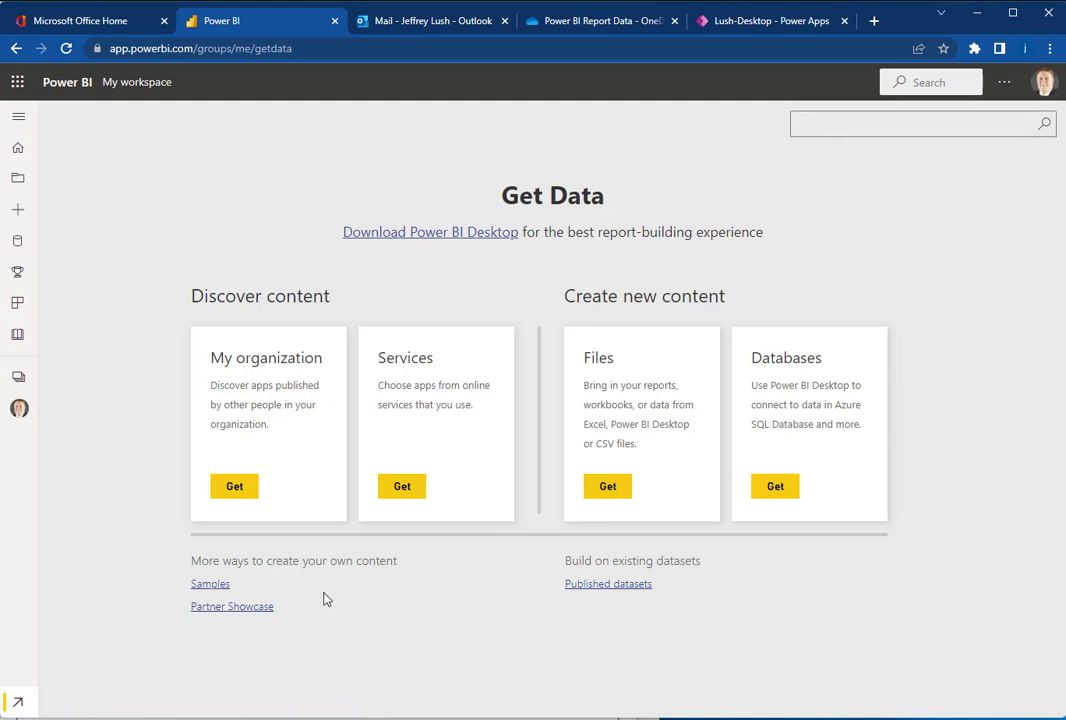
click(612, 488)
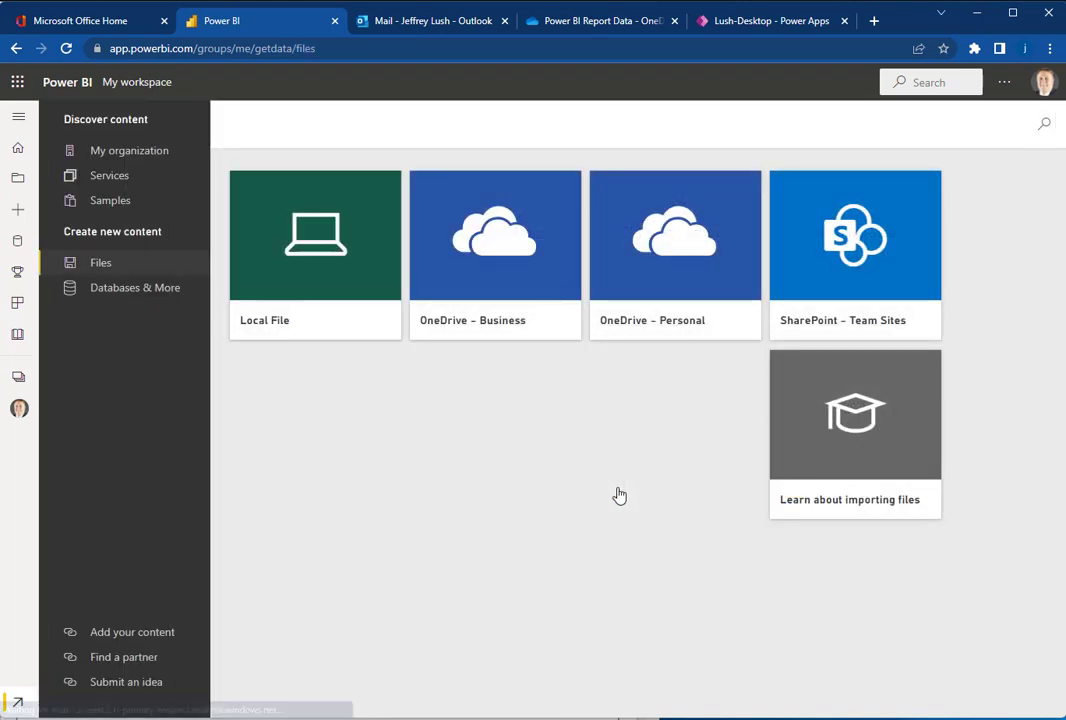
click(518, 300)
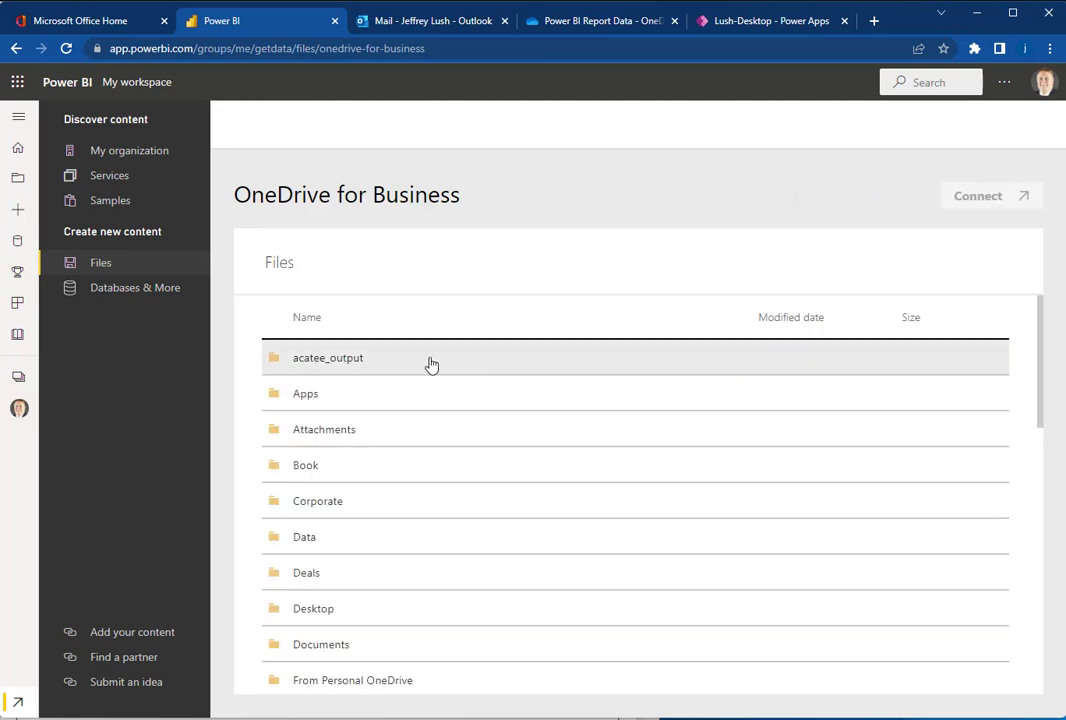
scroll(431, 405, down, 4)
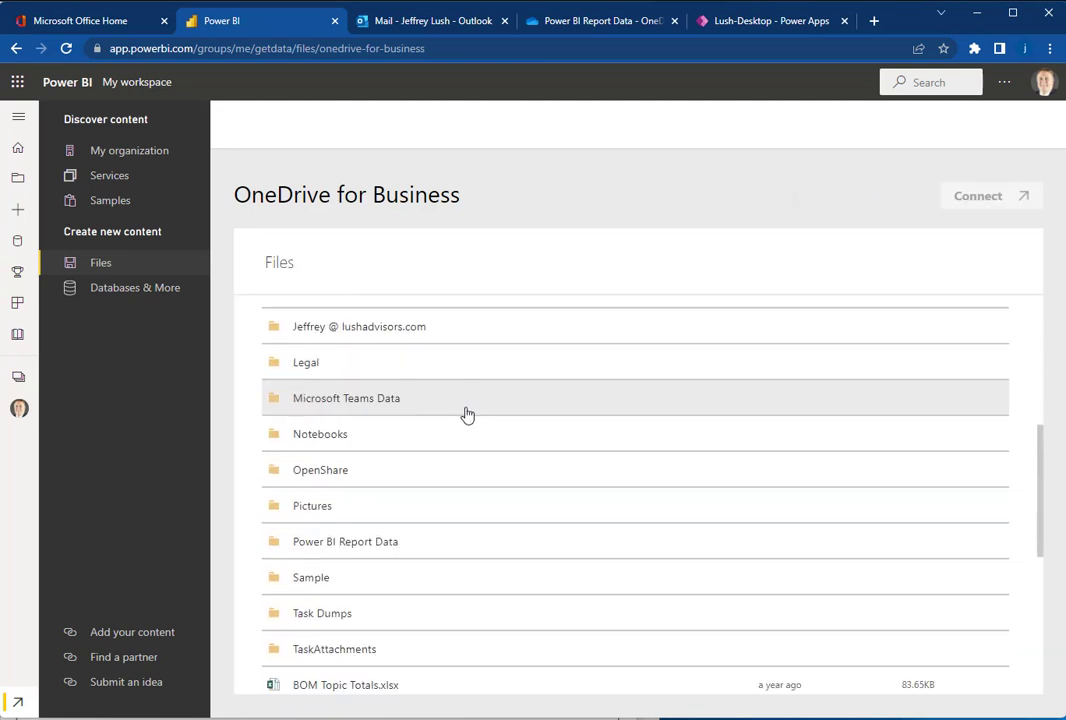
click(347, 544)
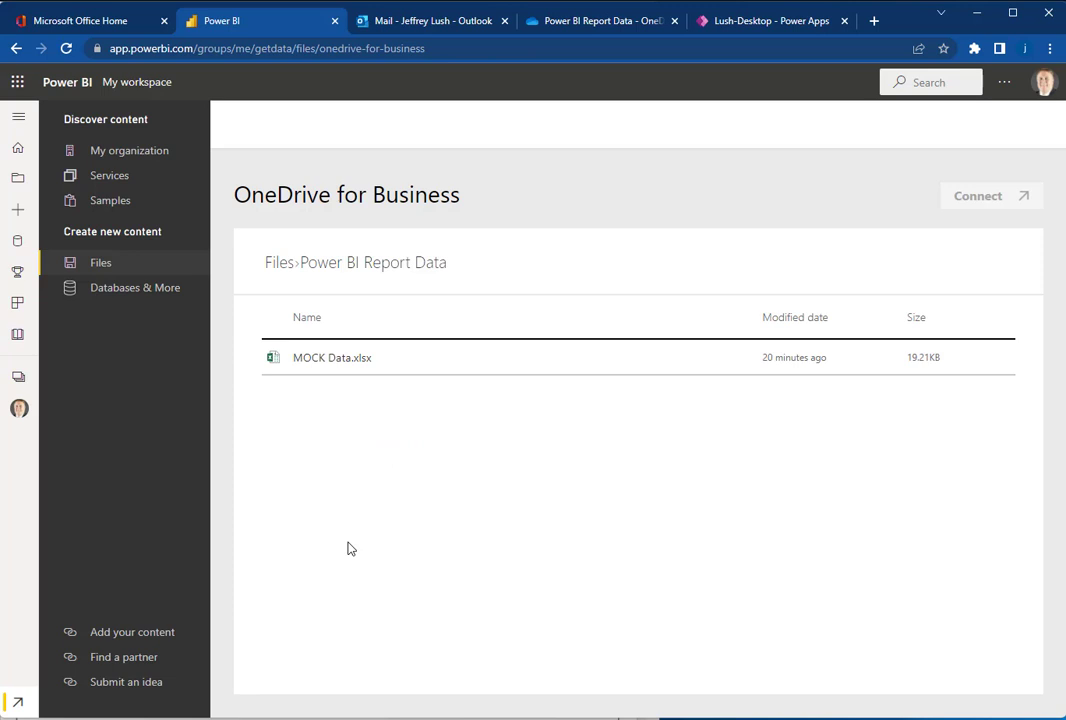
Step: Connect to MOCK Data.xlsx, import its Excel data into Power BI, and dismiss the data lineage tip and the dashboard notification
click(340, 358)
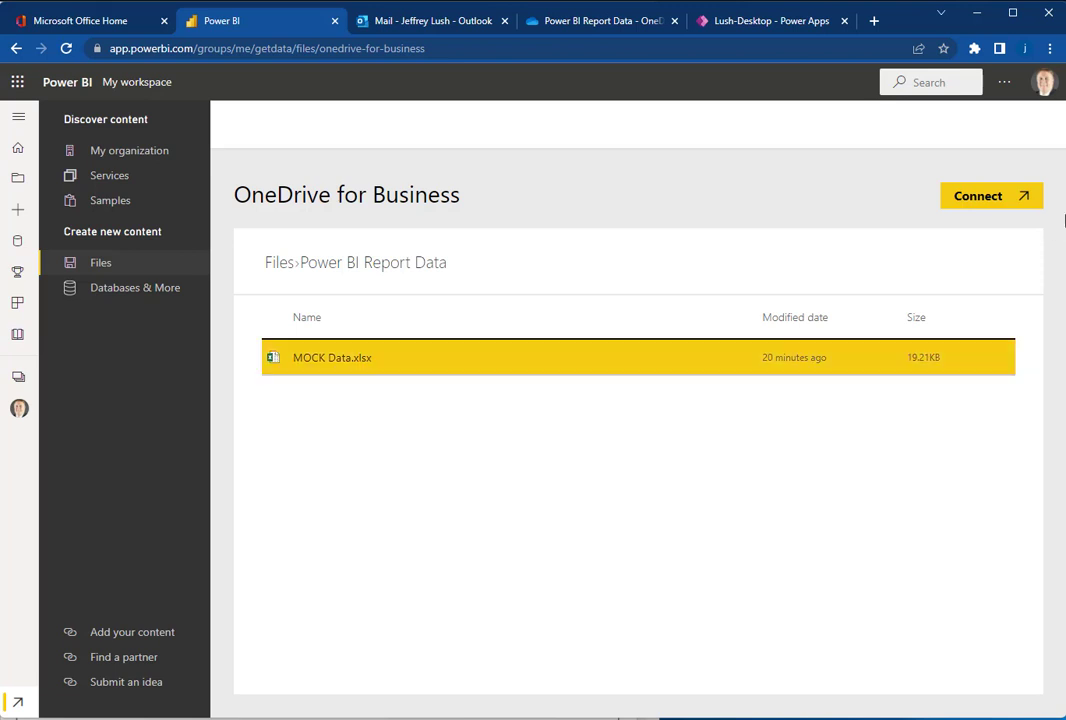
click(988, 197)
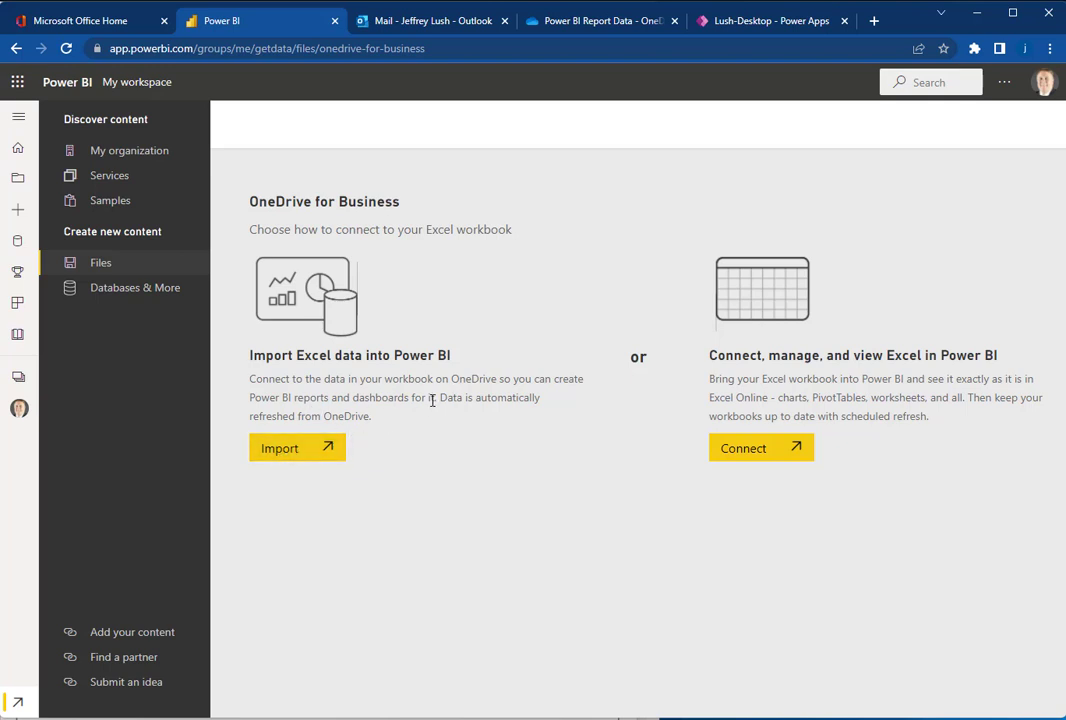
drag(441, 397, 316, 416)
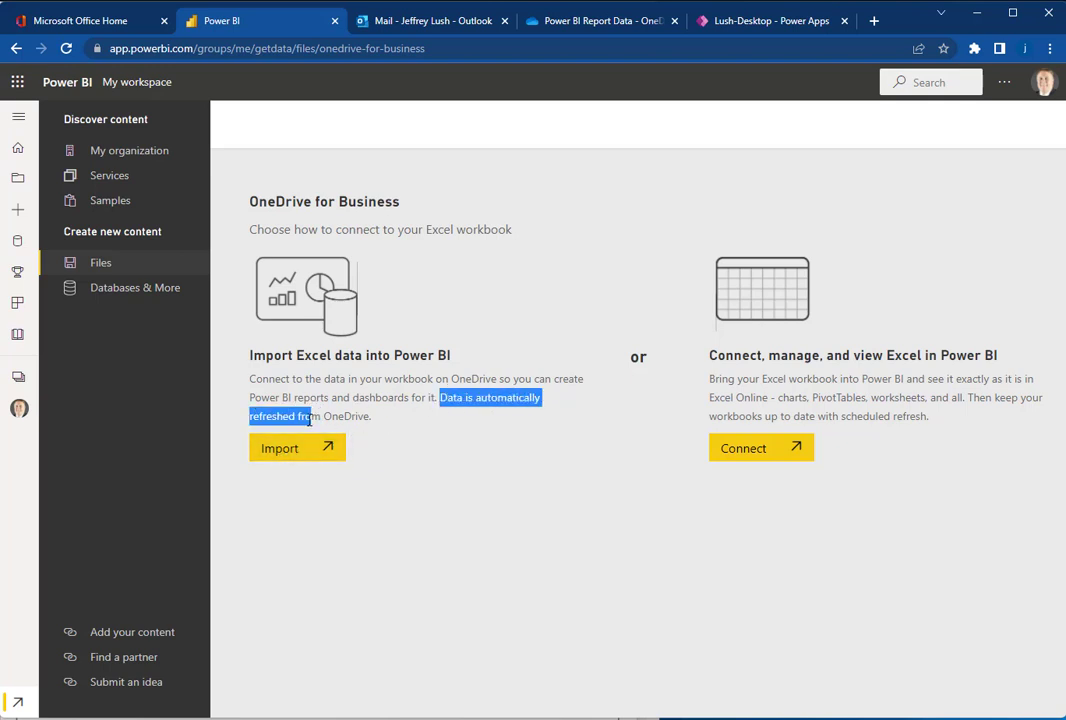
click(338, 448)
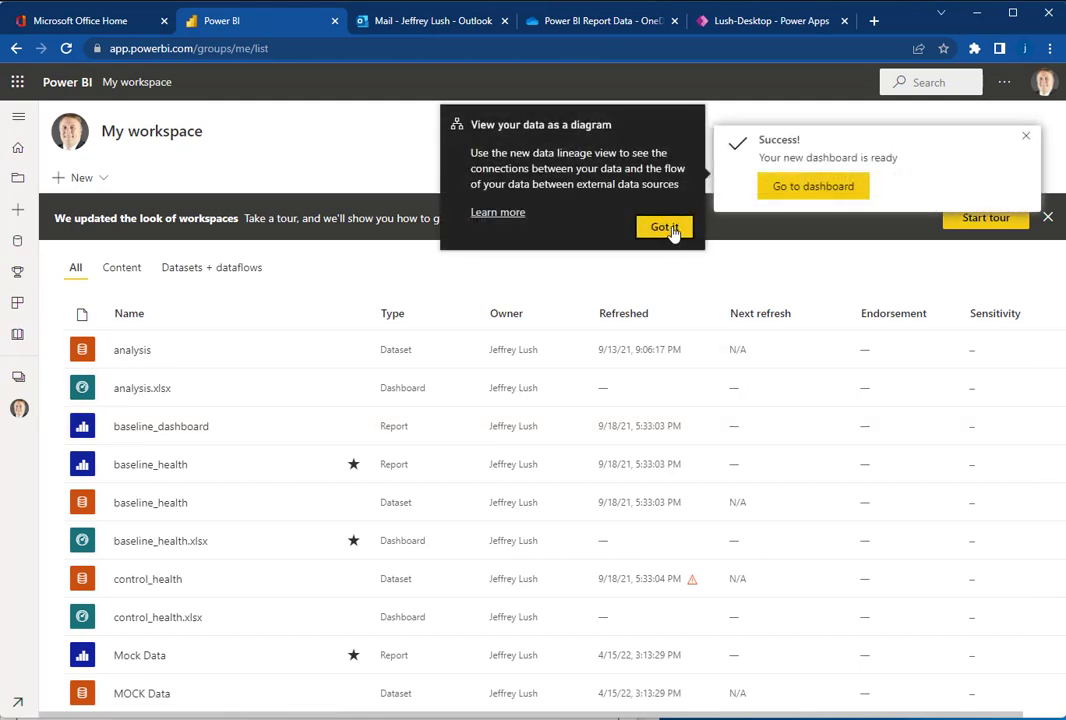
click(665, 228)
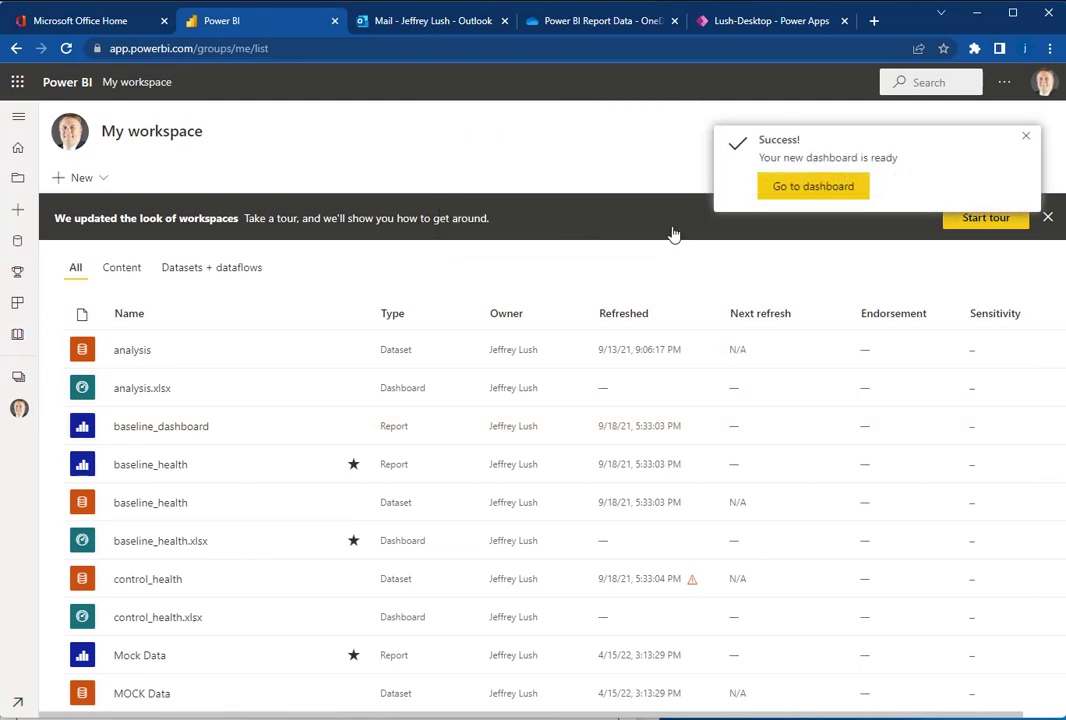
click(1029, 142)
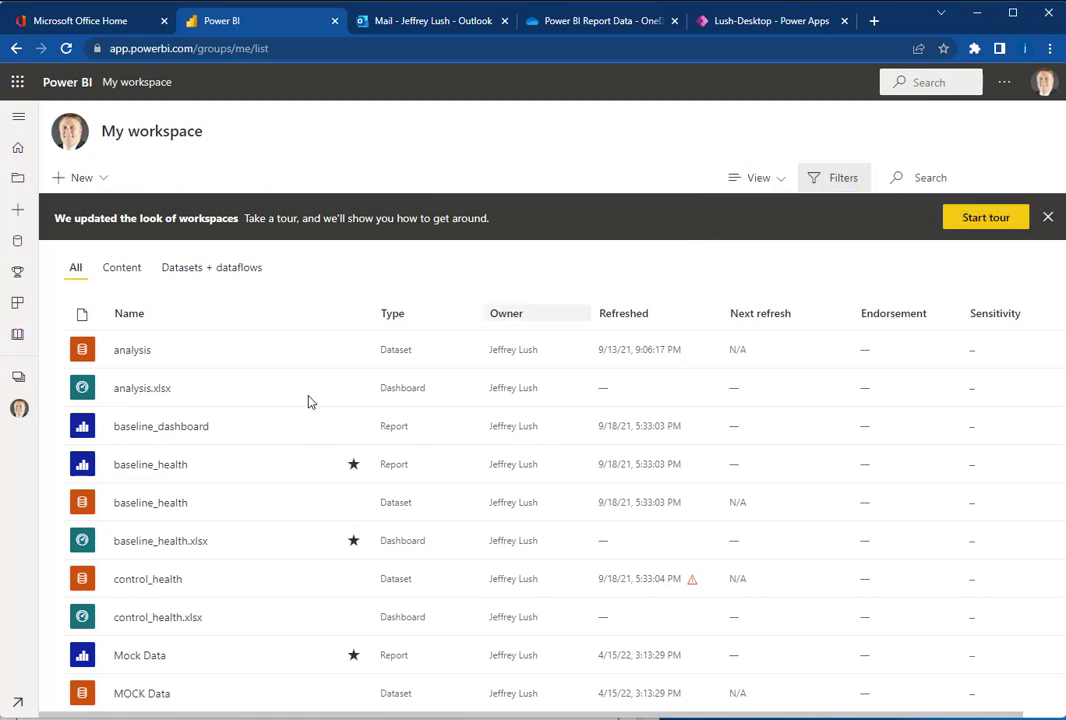
Step: Show only the workspace's datasets and dataflows and delete the newly imported duplicate MOCK Data dataset
click(190, 270)
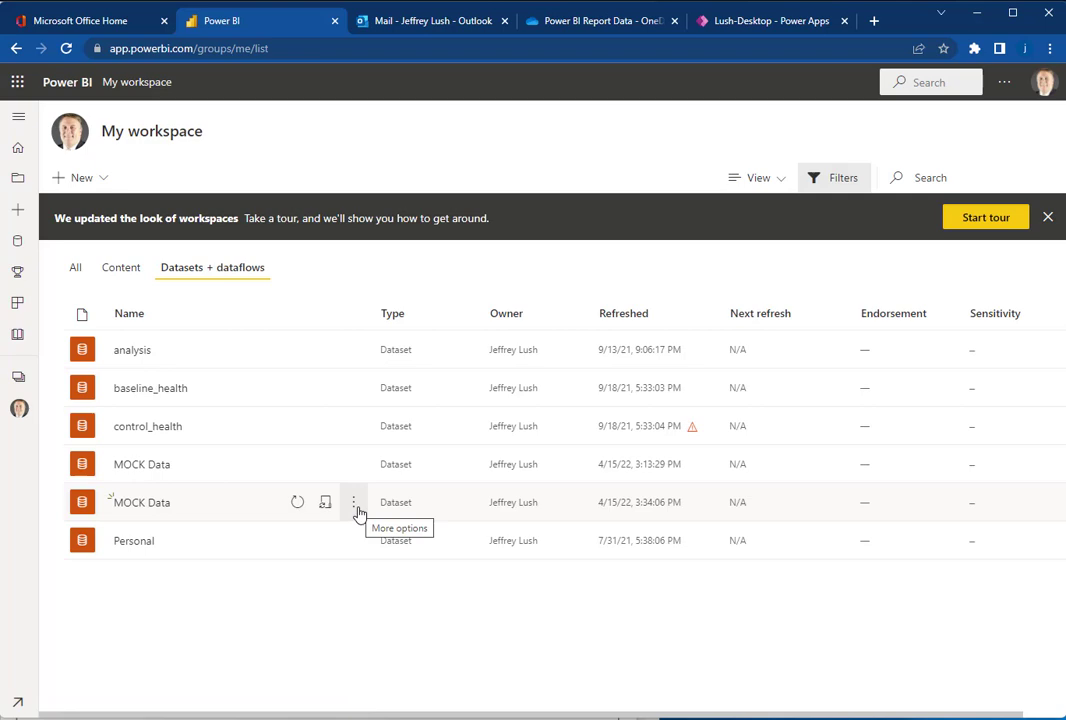
click(356, 510)
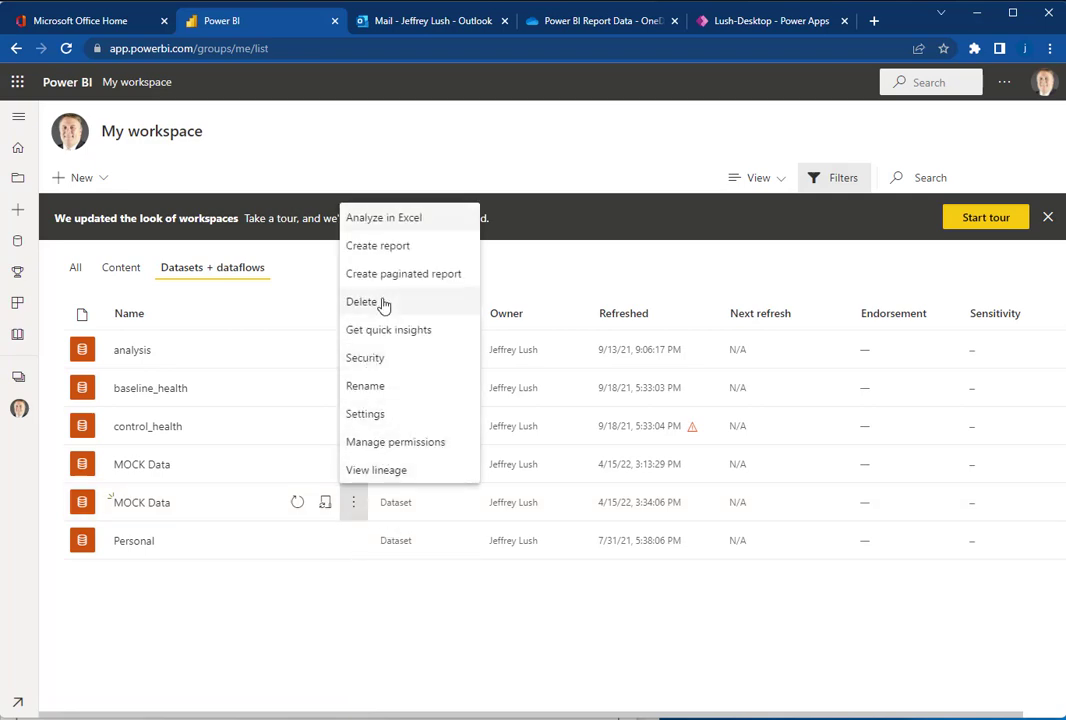
click(382, 303)
click(561, 440)
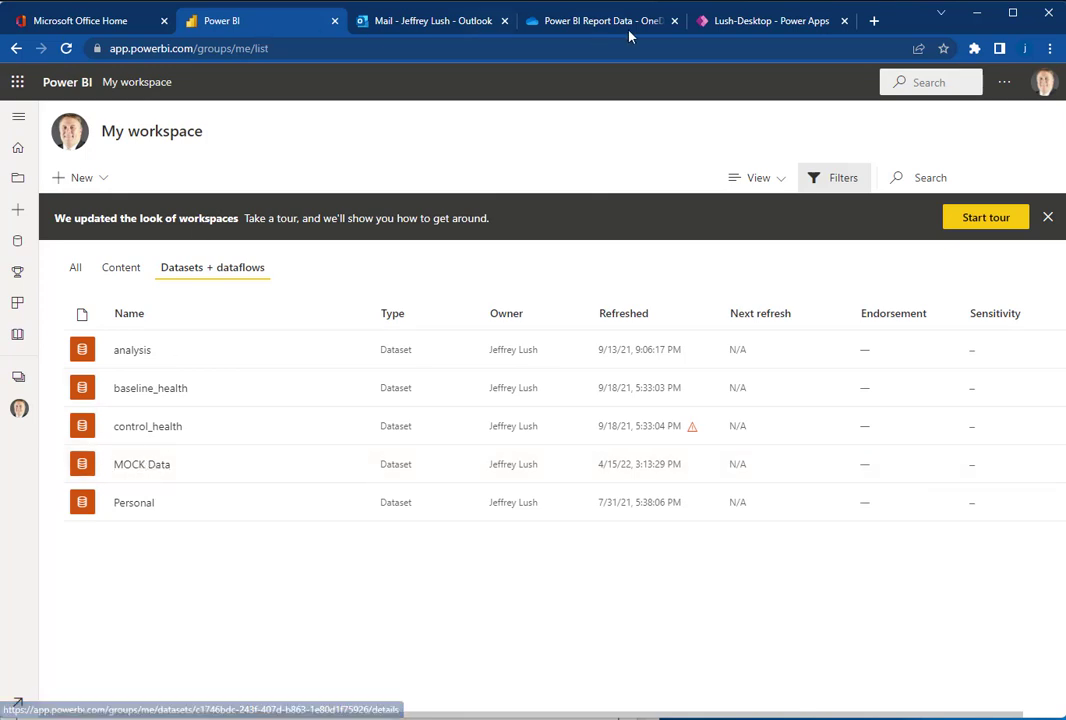
Step: Switch to the PDF guide and read how to create the report, the number graphic and the pie chart
key(alt+Tab)
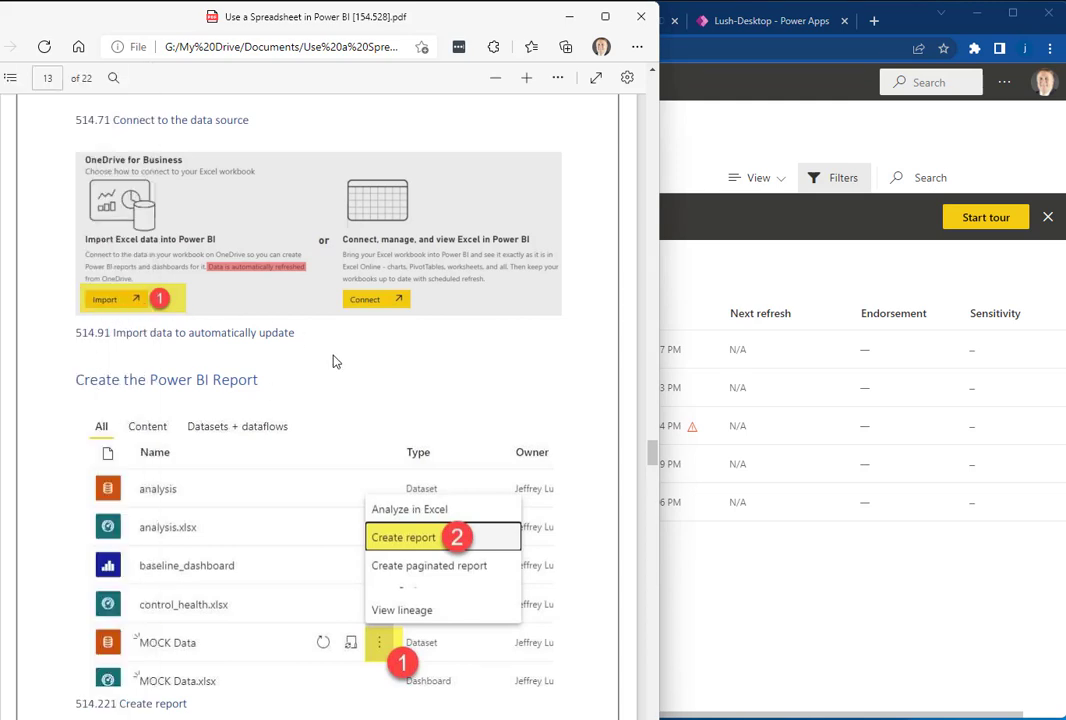
scroll(335, 362, down, 2)
scroll(335, 362, down, 2)
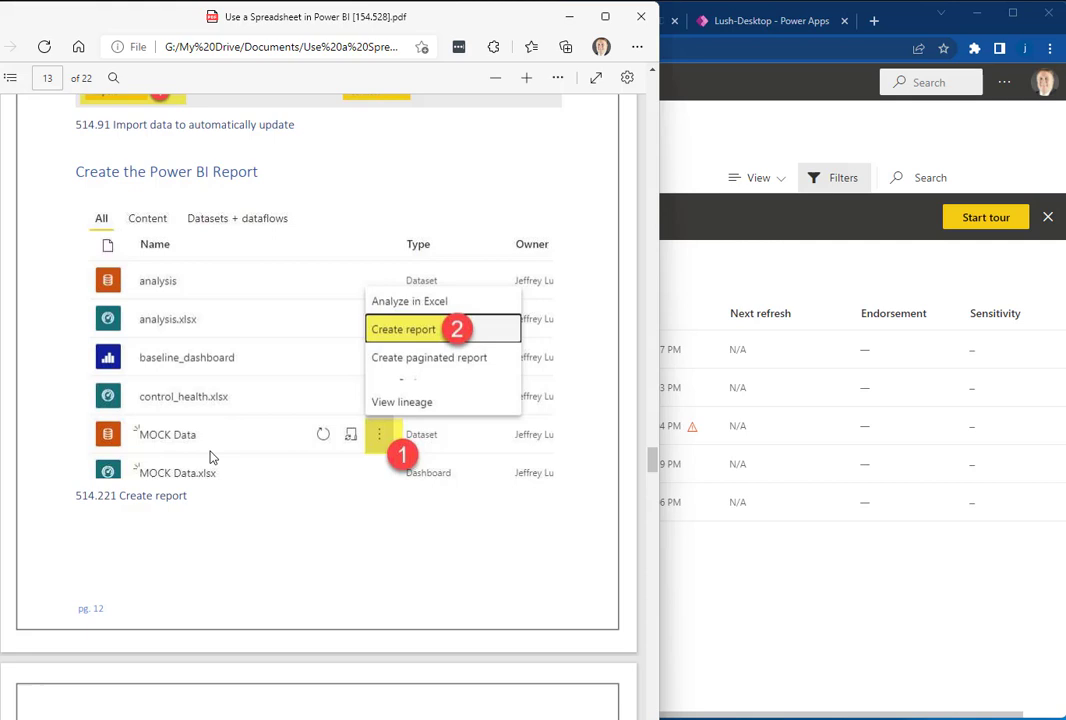
scroll(202, 433, down, 11)
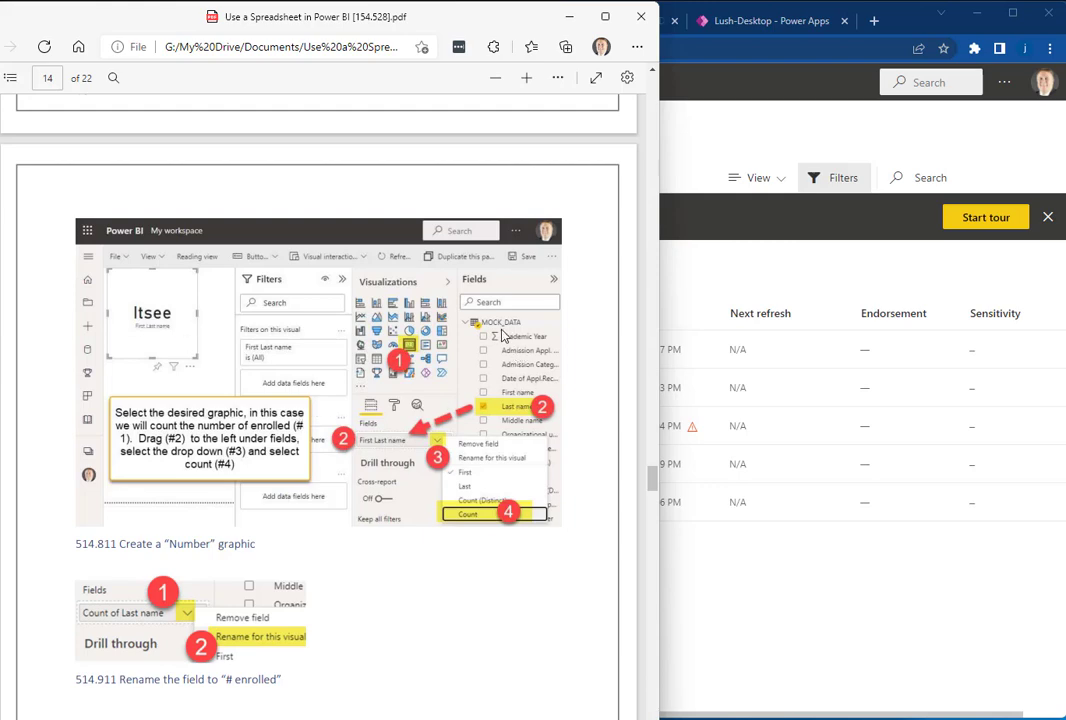
scroll(505, 383, down, 10)
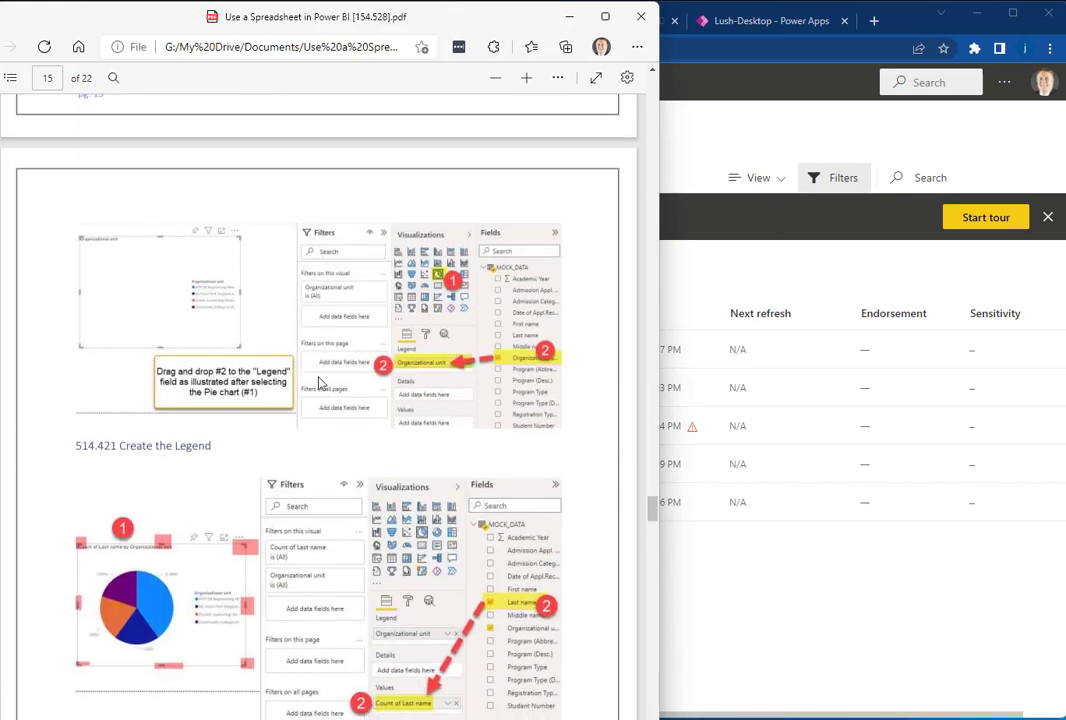
scroll(190, 410, down, 3)
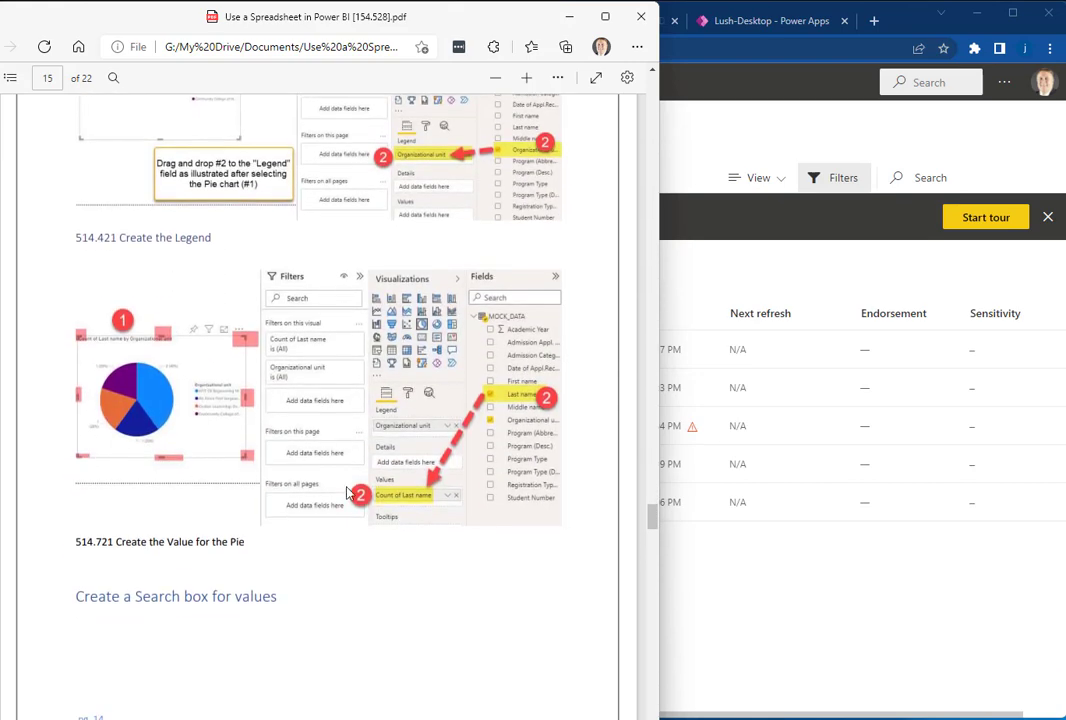
scroll(231, 381, down, 7)
scroll(251, 391, up, 3)
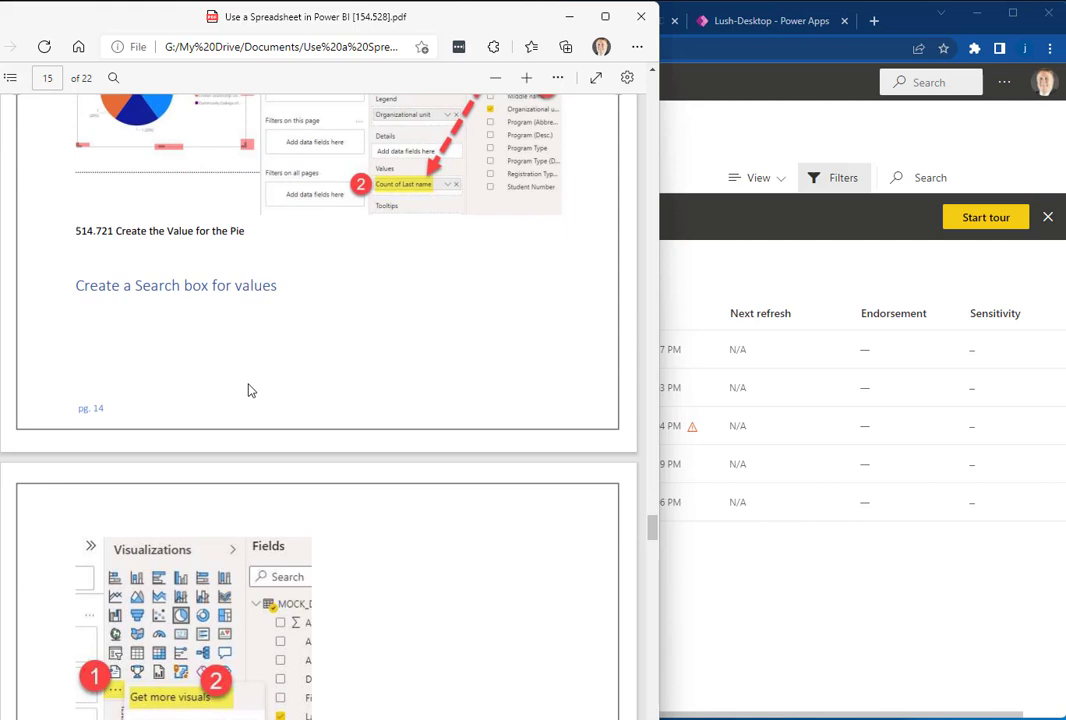
Step: Read the guide's sections on the text filter, slicer, filtered number, saving the report and updating the data, and close the PDF
scroll(249, 344, down, 6)
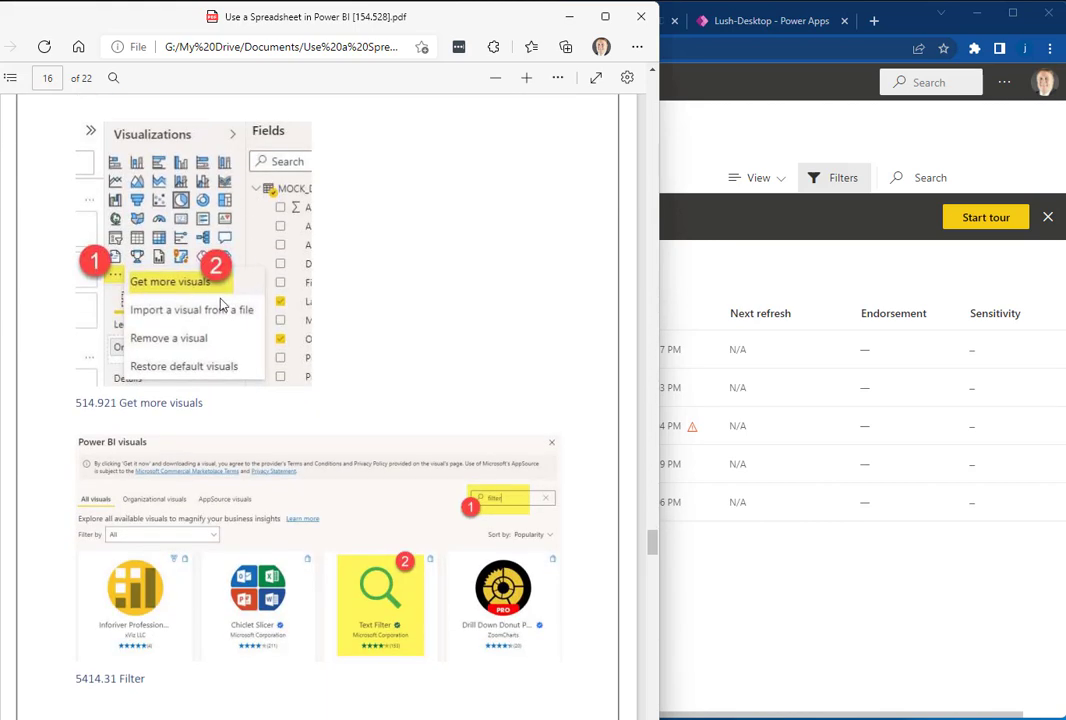
scroll(262, 345, down, 9)
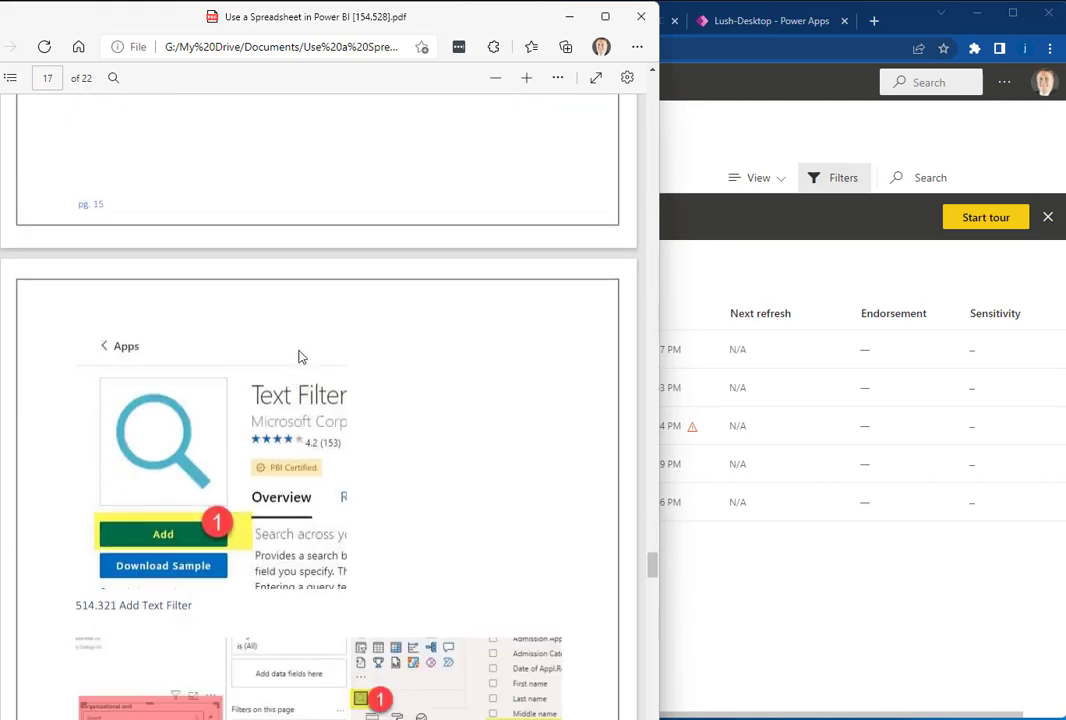
scroll(298, 357, down, 3)
scroll(249, 327, down, 5)
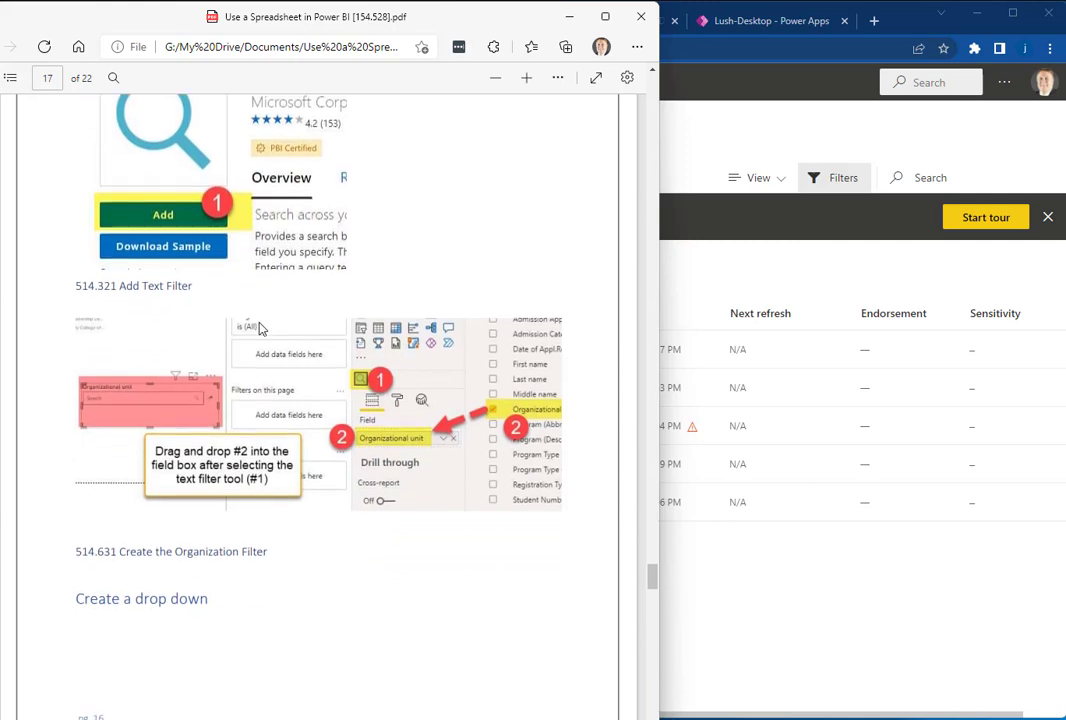
scroll(262, 329, up, 2)
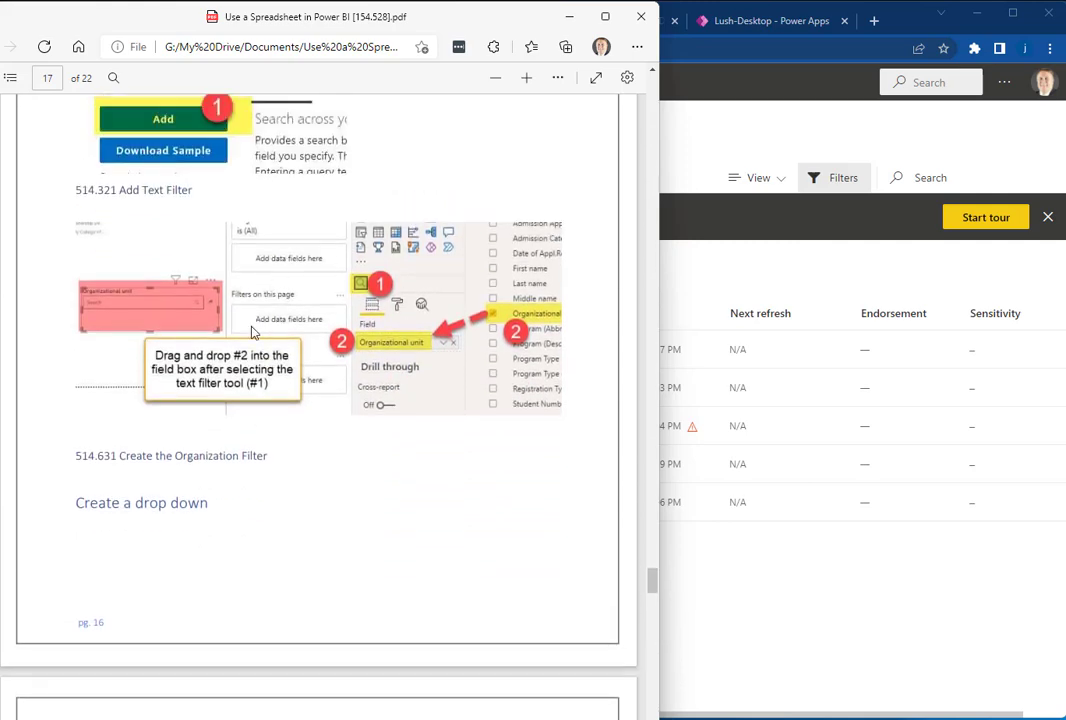
scroll(252, 332, down, 14)
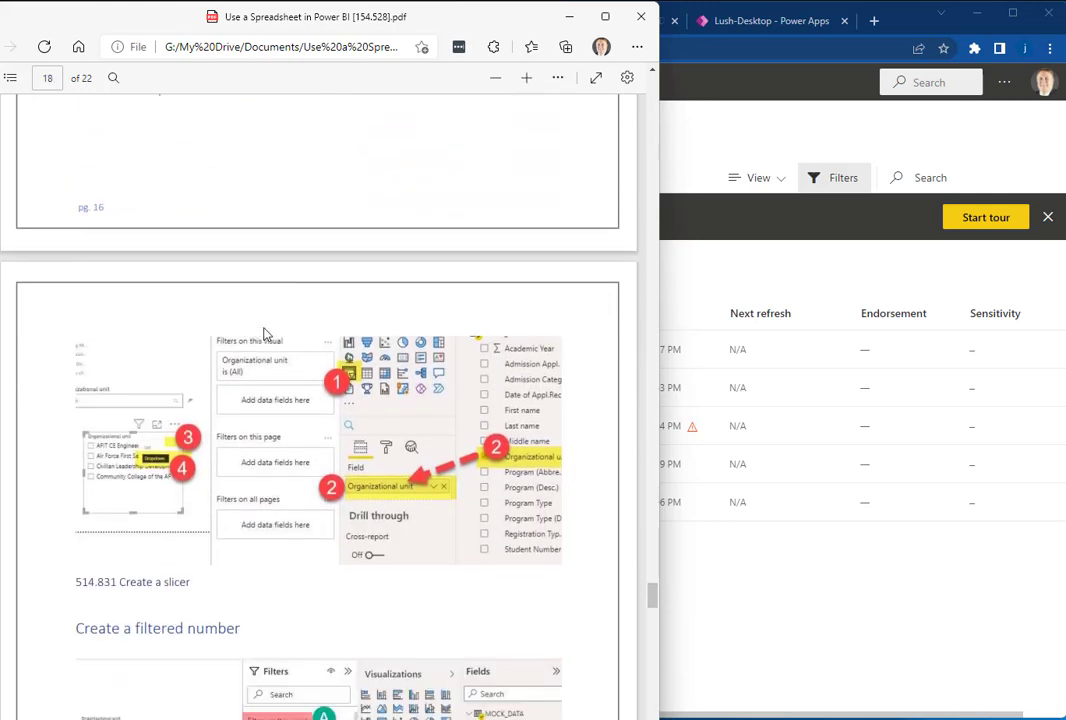
scroll(266, 335, down, 2)
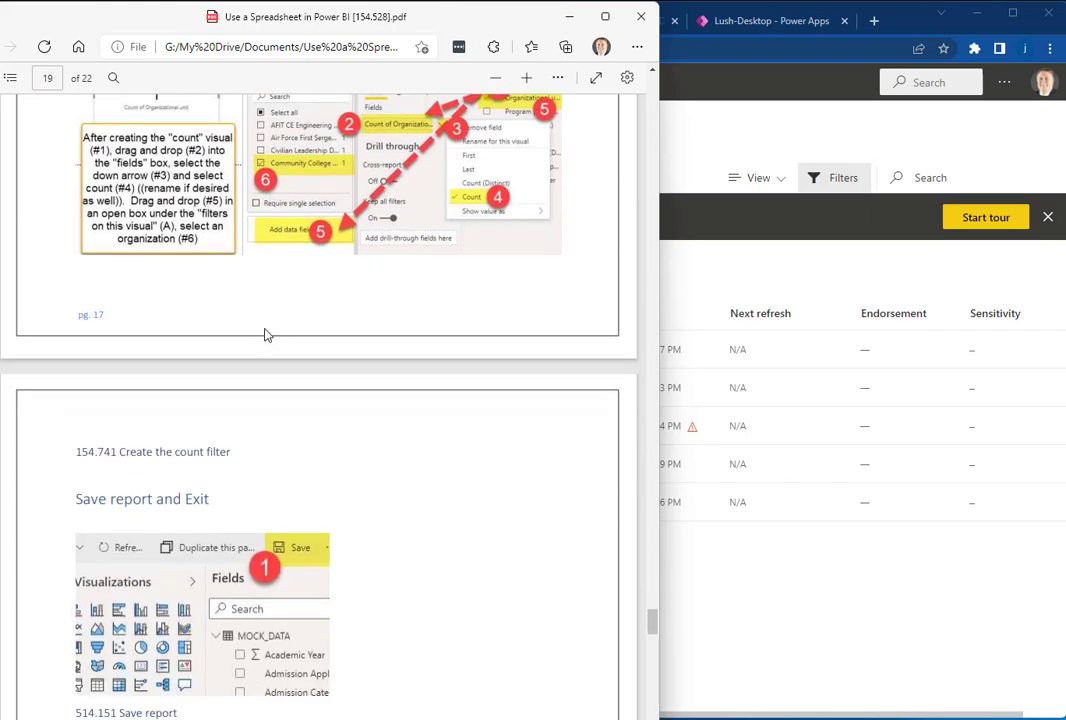
scroll(266, 335, down, 4)
scroll(403, 354, down, 7)
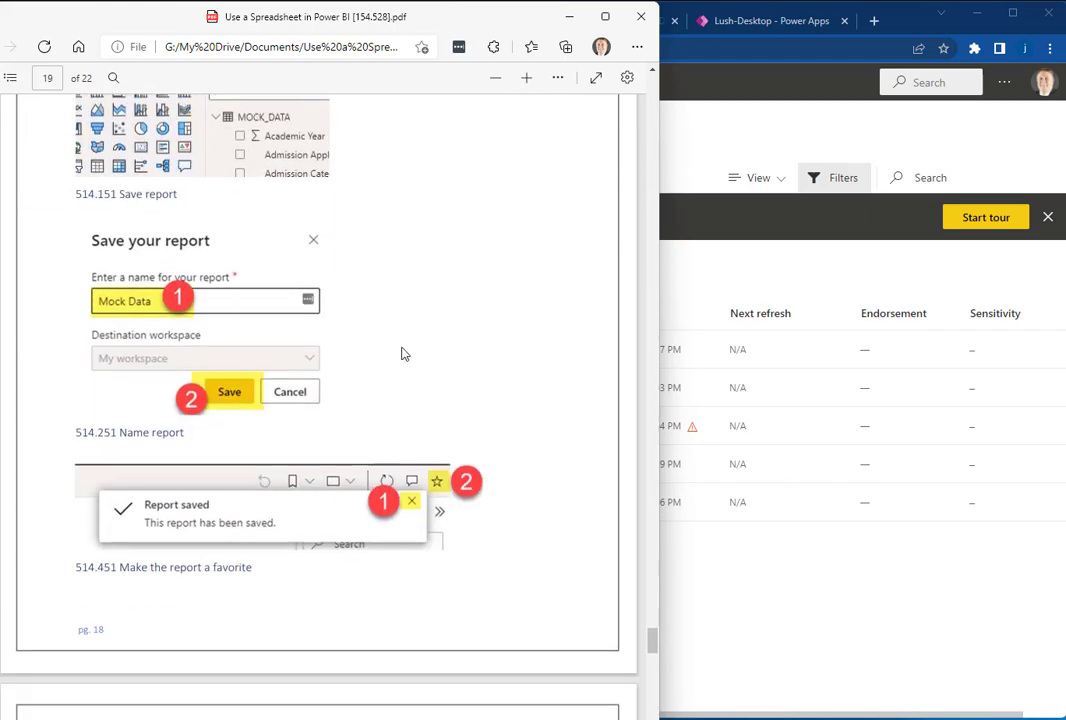
scroll(403, 354, down, 3)
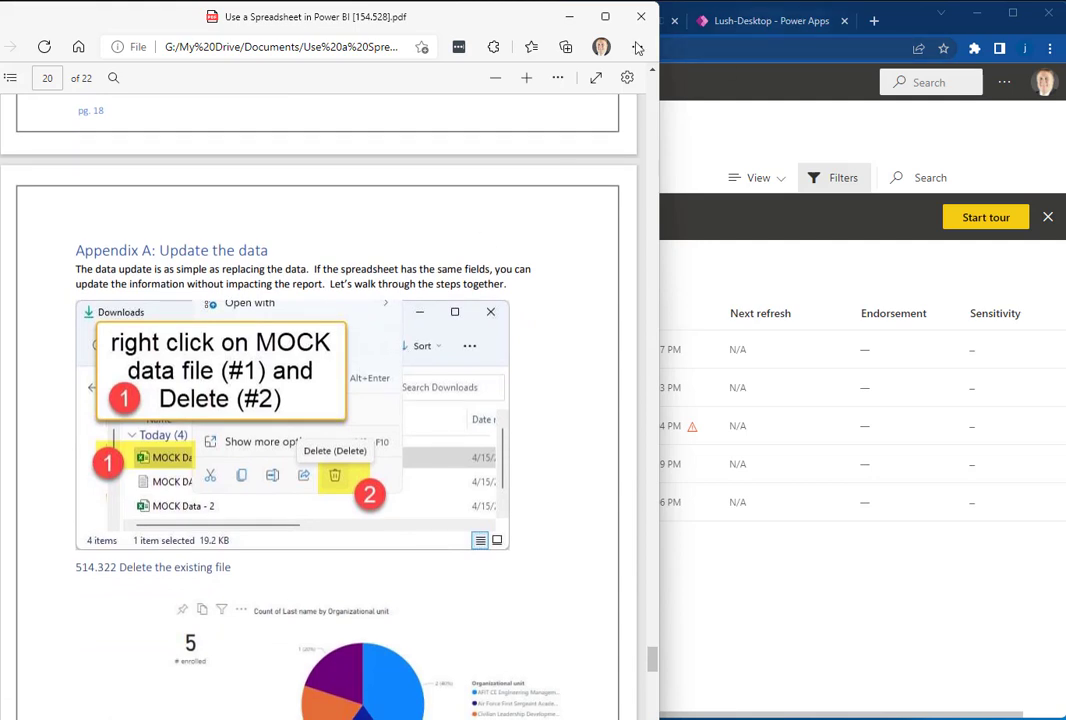
click(643, 17)
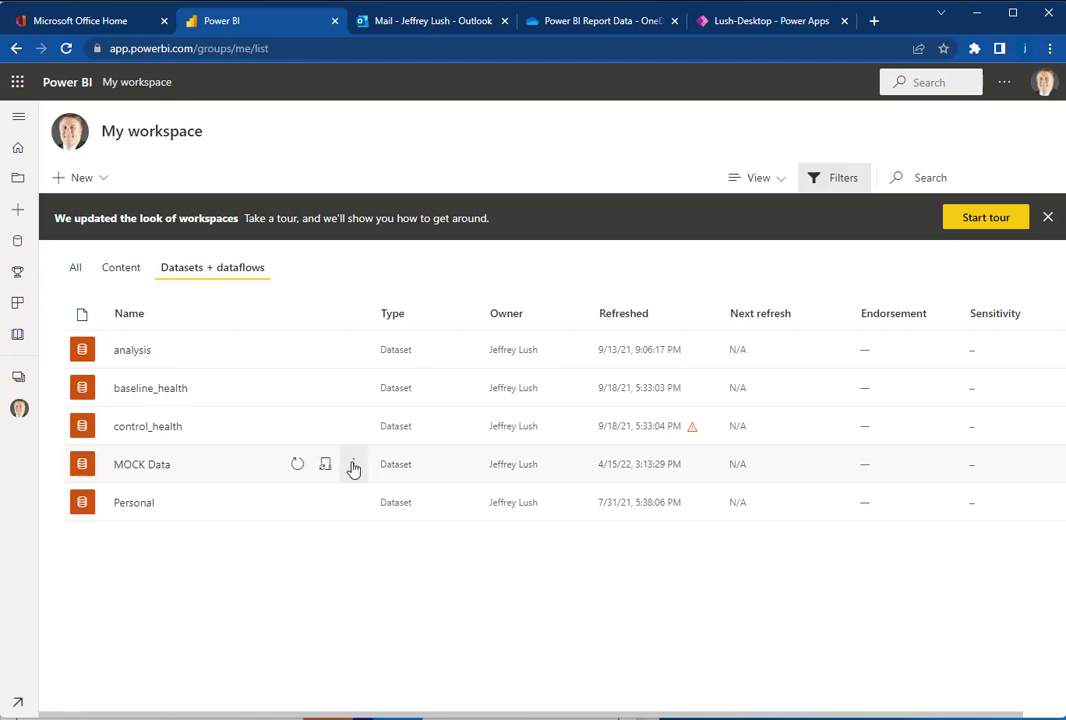
Step: Look through the MOCK Data dataset's options and details, dismiss the dataset exploration tip, and return to the workspace list
click(353, 464)
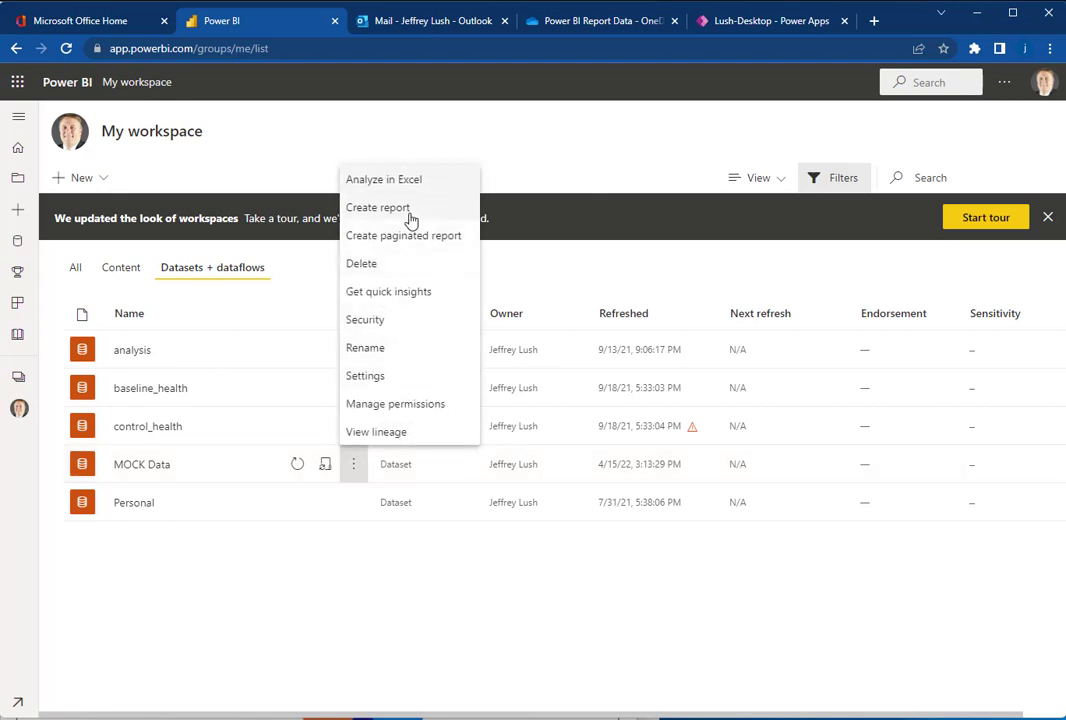
click(344, 600)
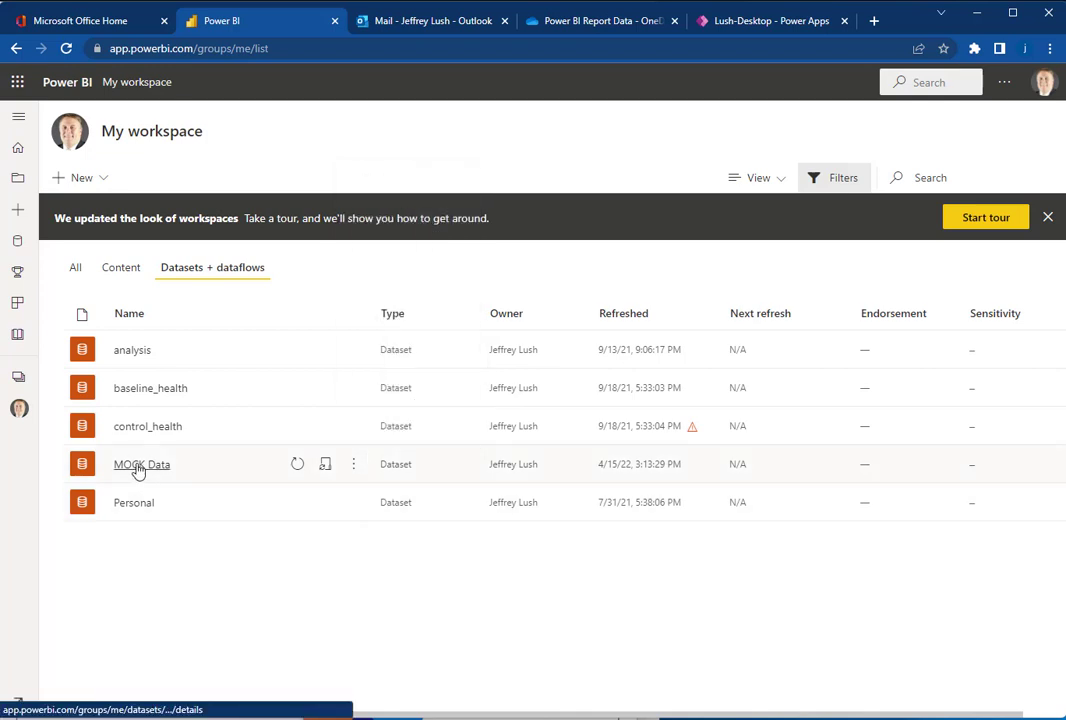
click(354, 466)
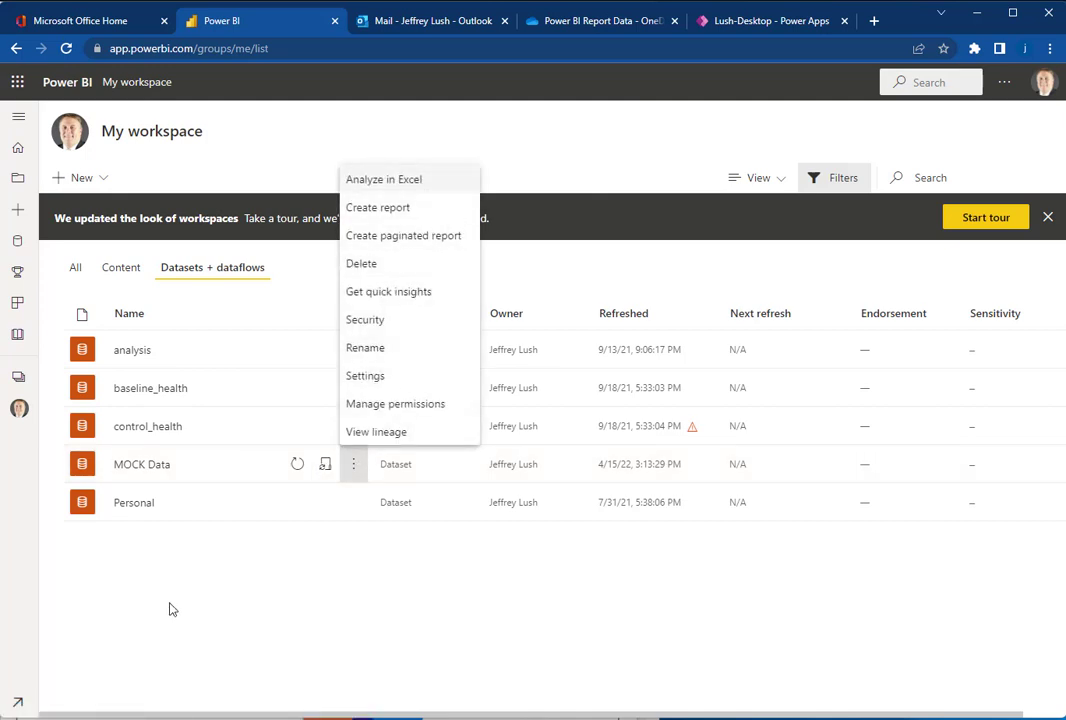
click(148, 487)
click(155, 465)
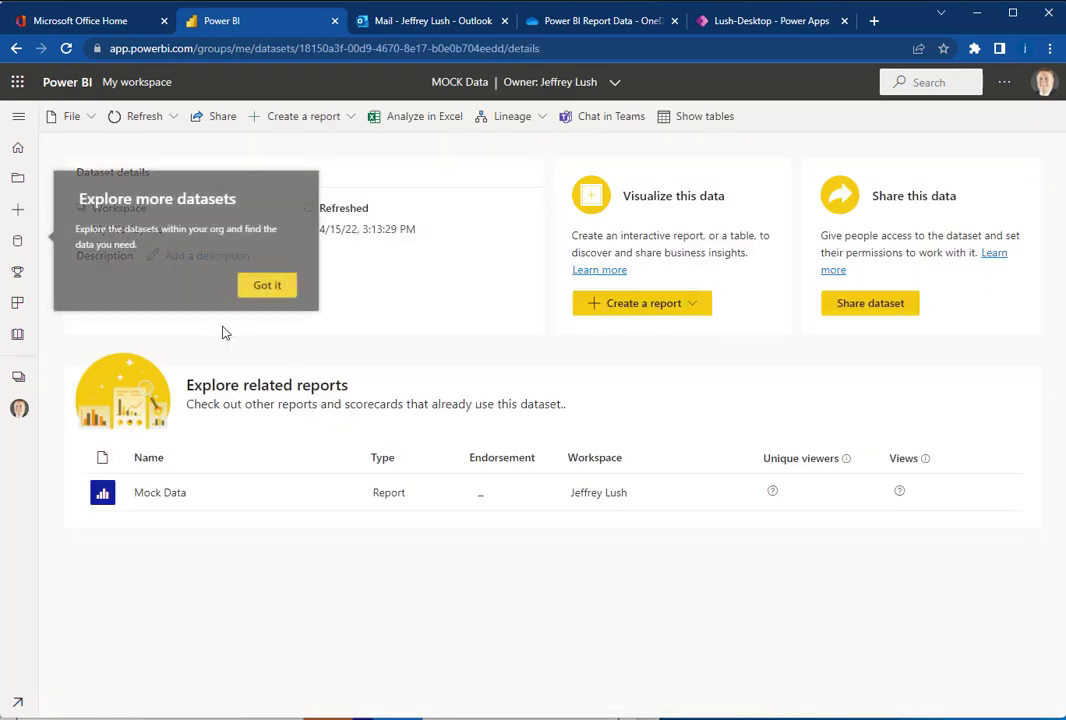
click(275, 286)
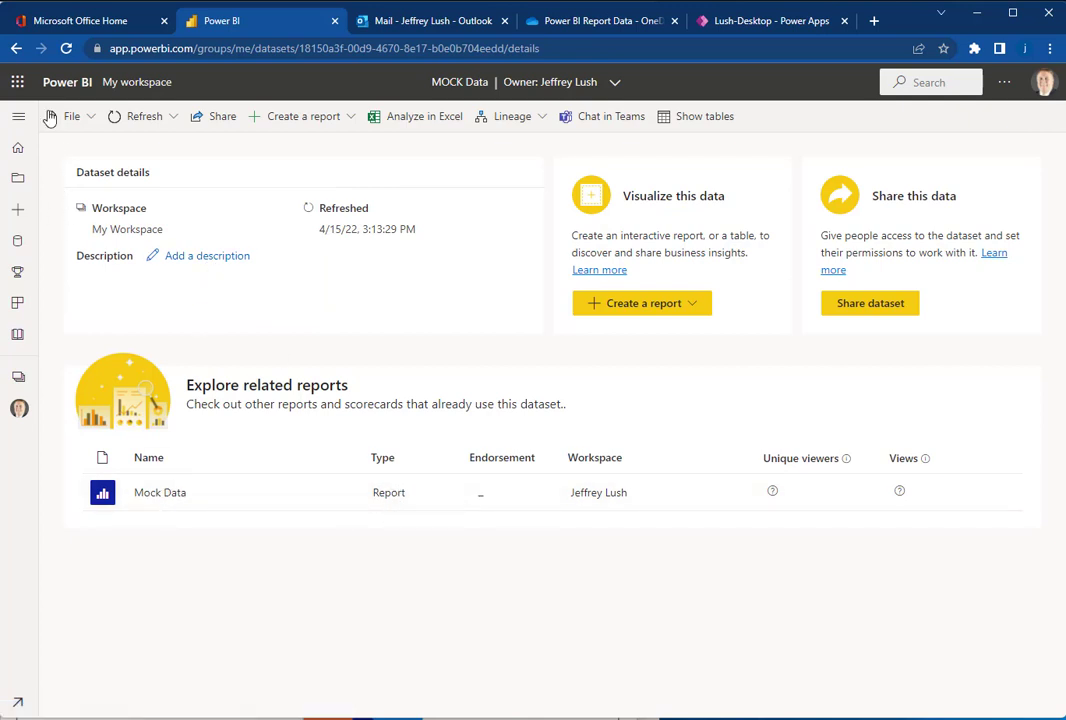
click(16, 48)
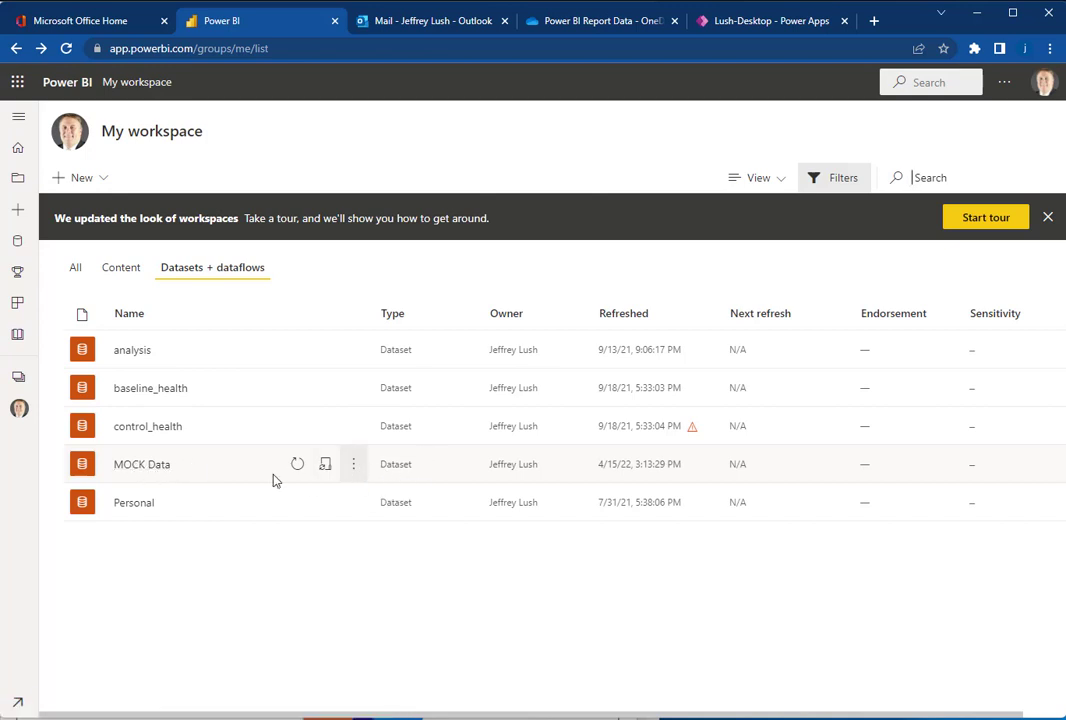
click(145, 472)
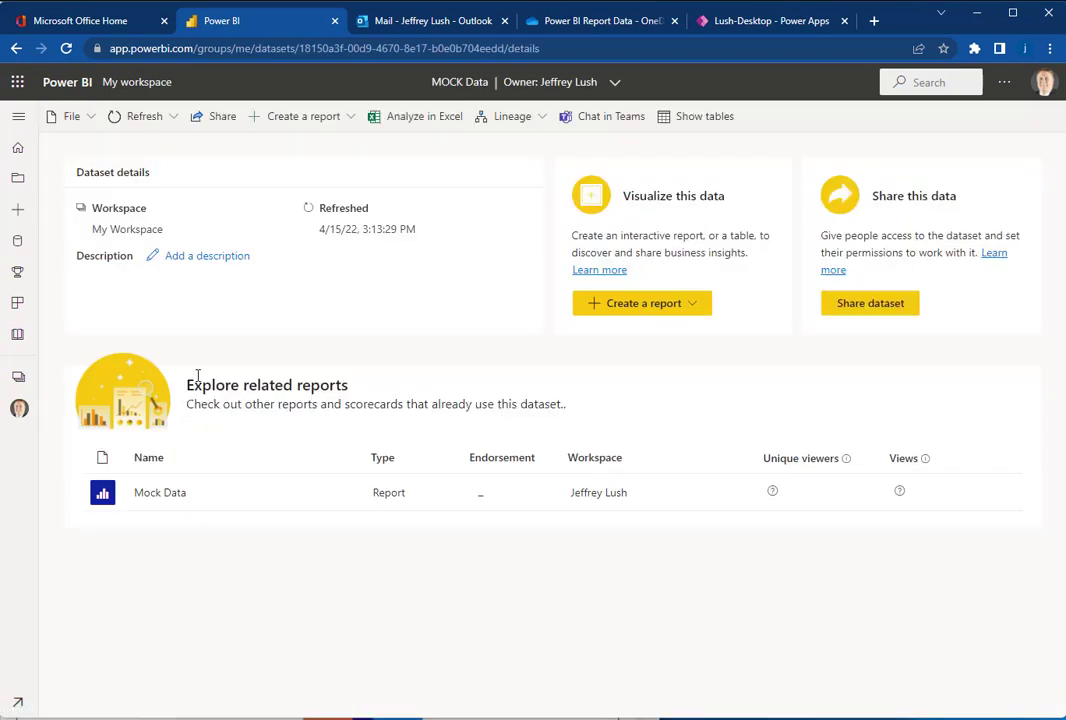
click(165, 494)
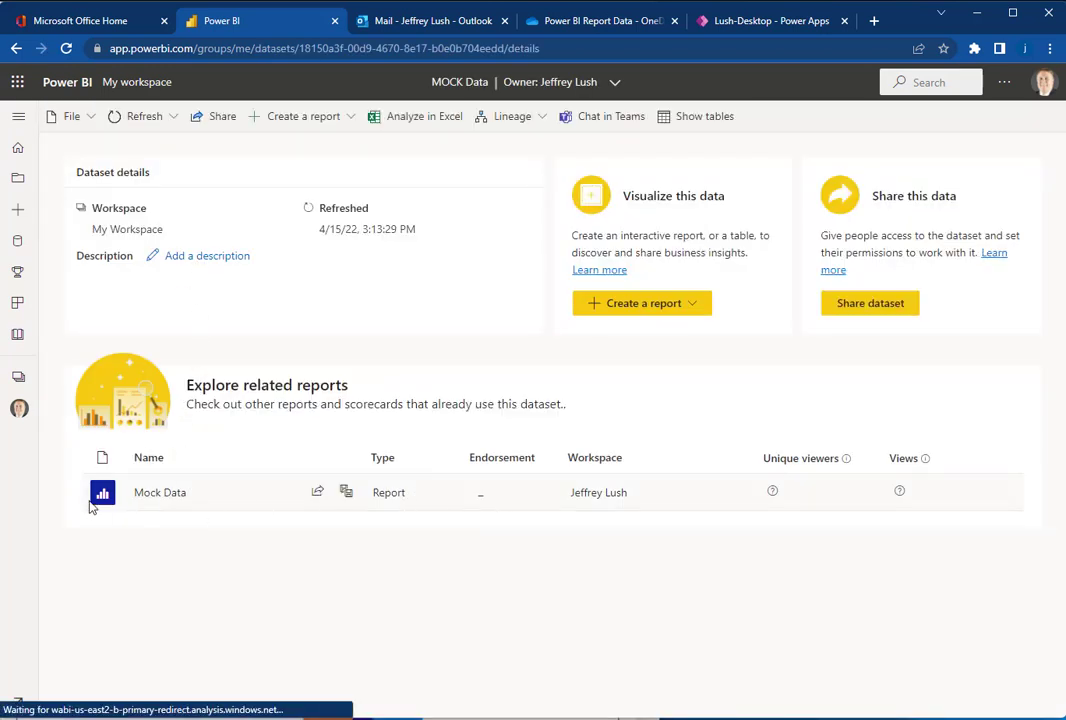
click(16, 48)
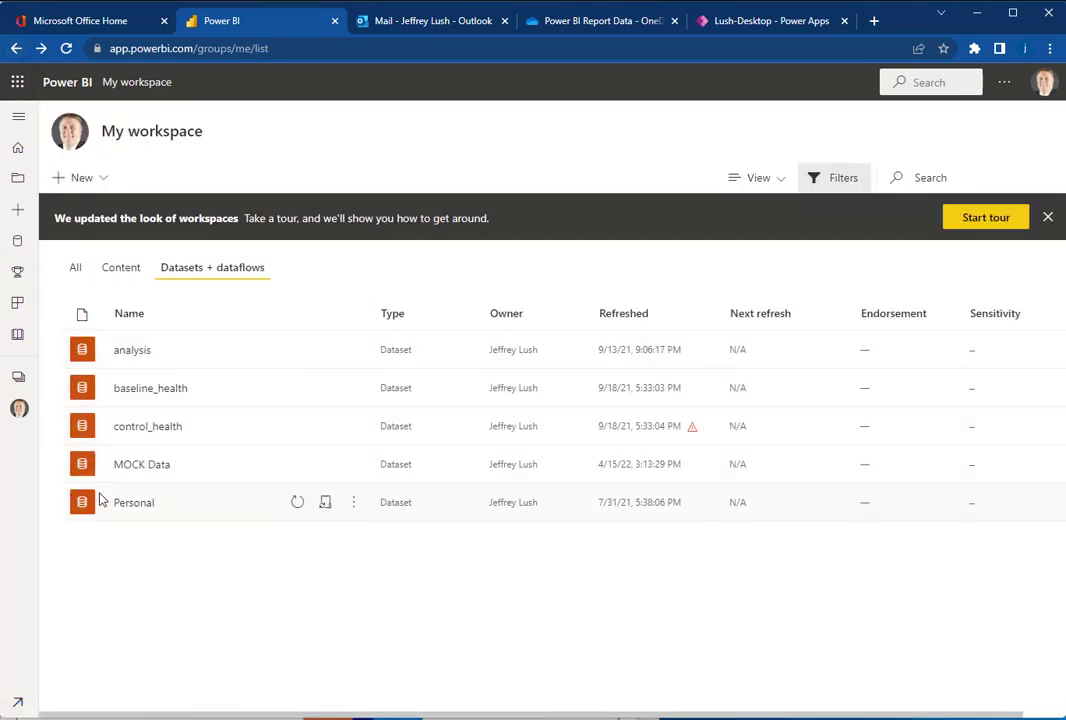
Step: Open the Mock Data report related to the MOCK Data dataset for editing and list the MOCK_DATA table's fields
click(150, 466)
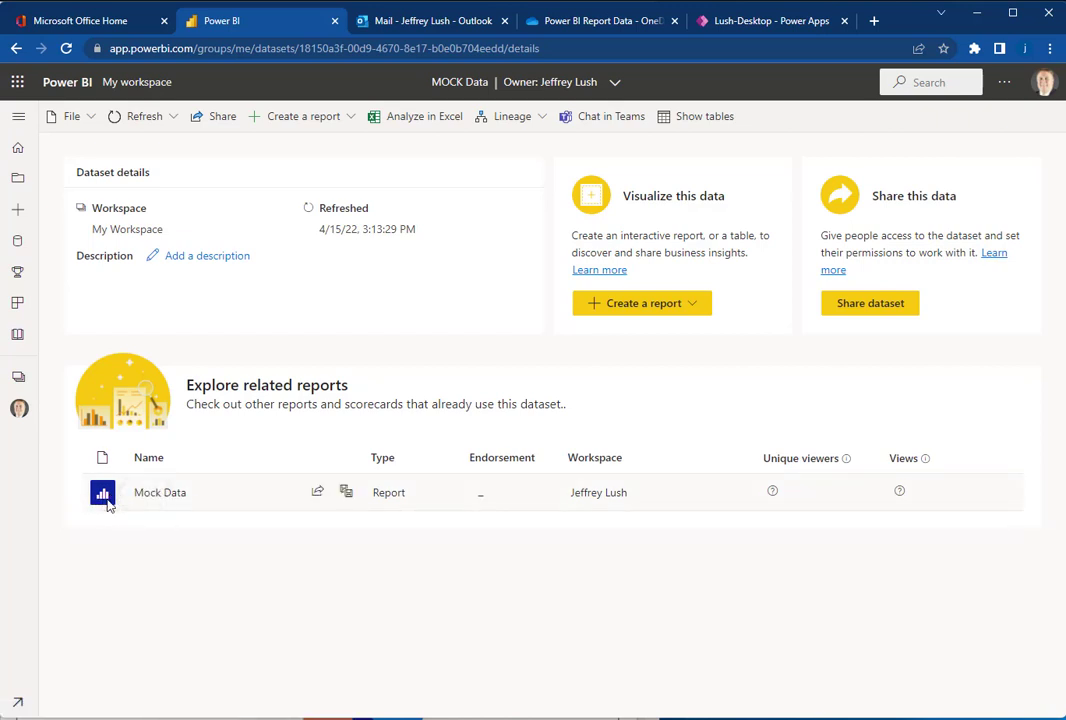
click(162, 494)
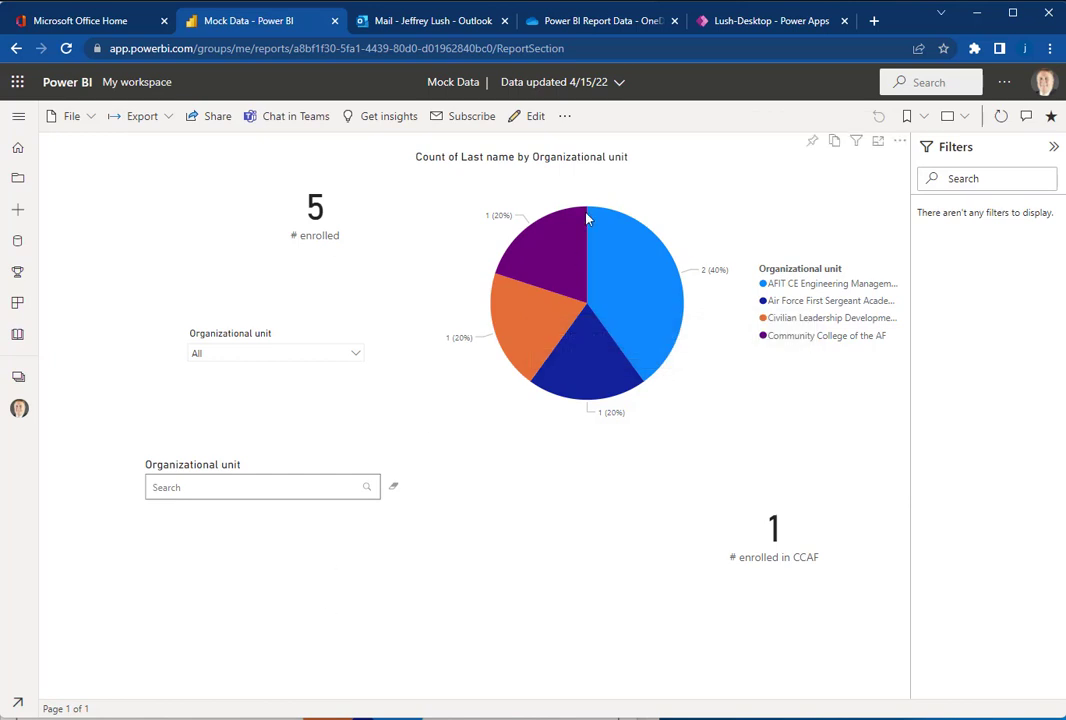
mouse_move(588, 218)
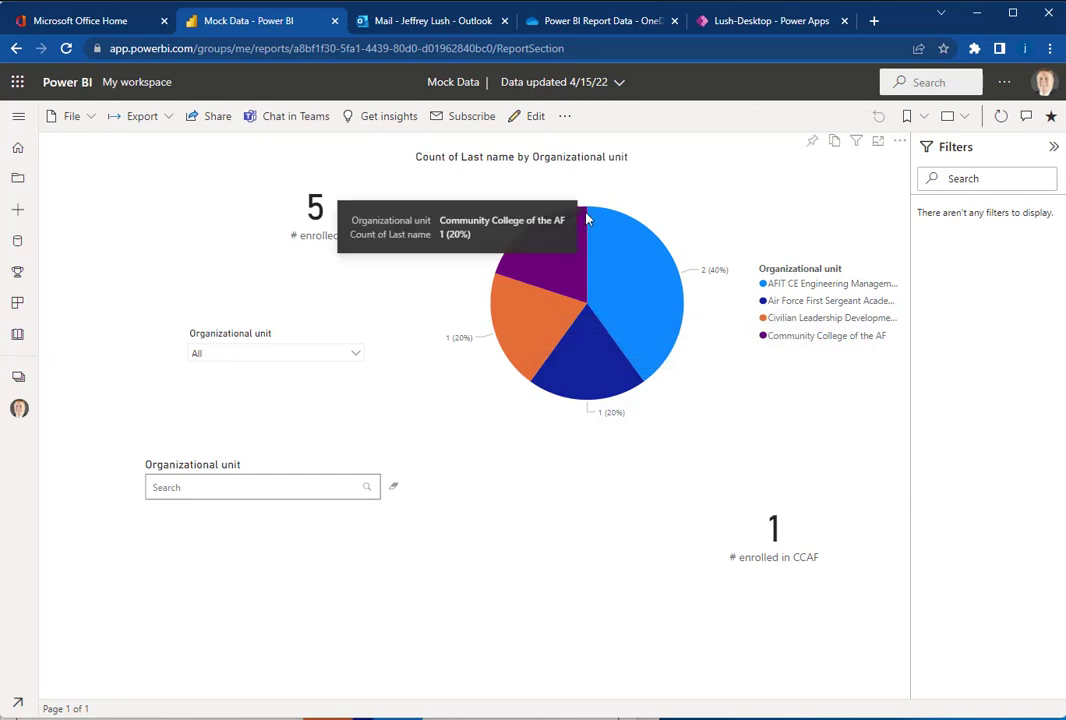
click(535, 117)
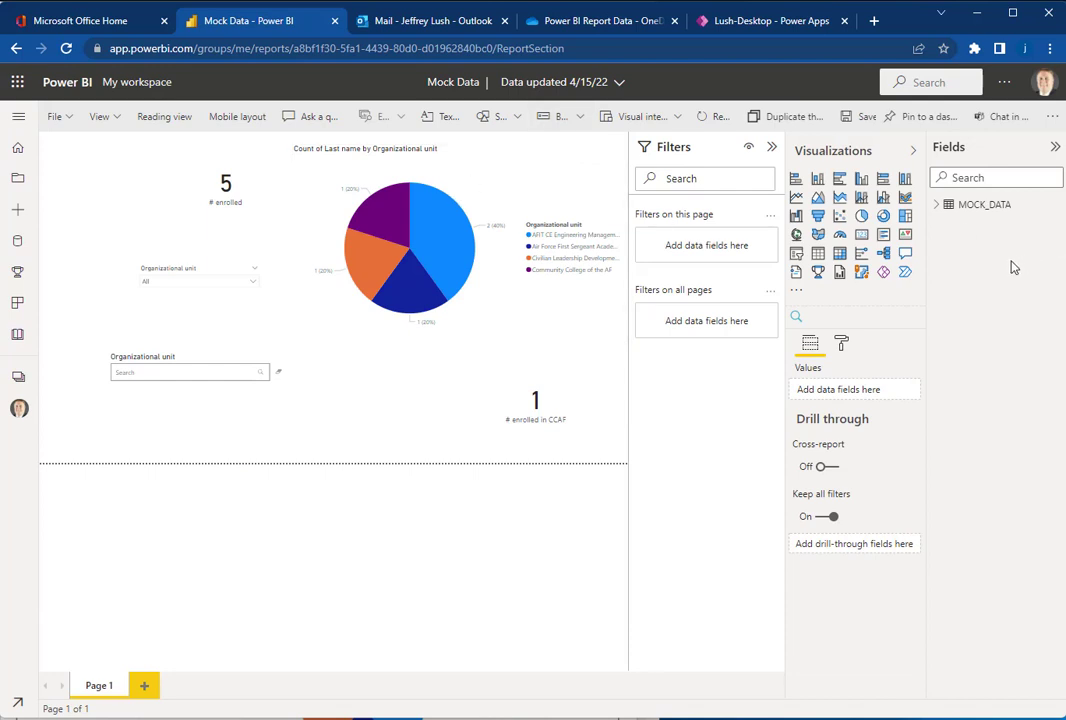
click(945, 207)
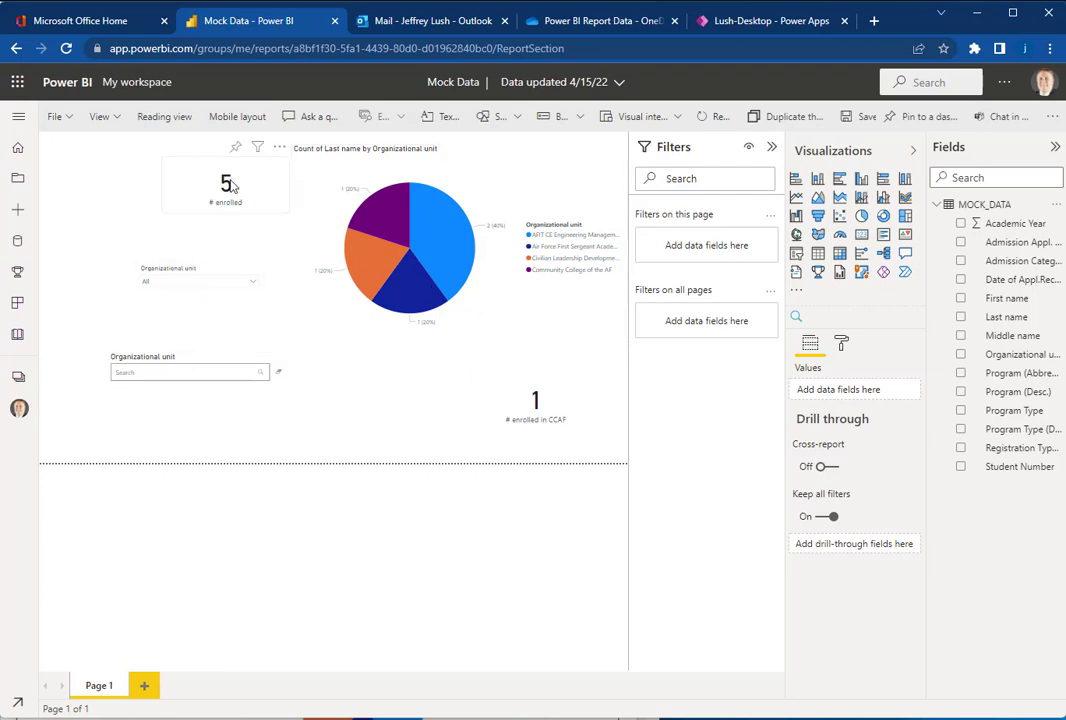
Step: Move the # enrolled card to the upper-left corner of the report page and deselect it
click(232, 187)
drag(232, 187, 169, 174)
click(269, 212)
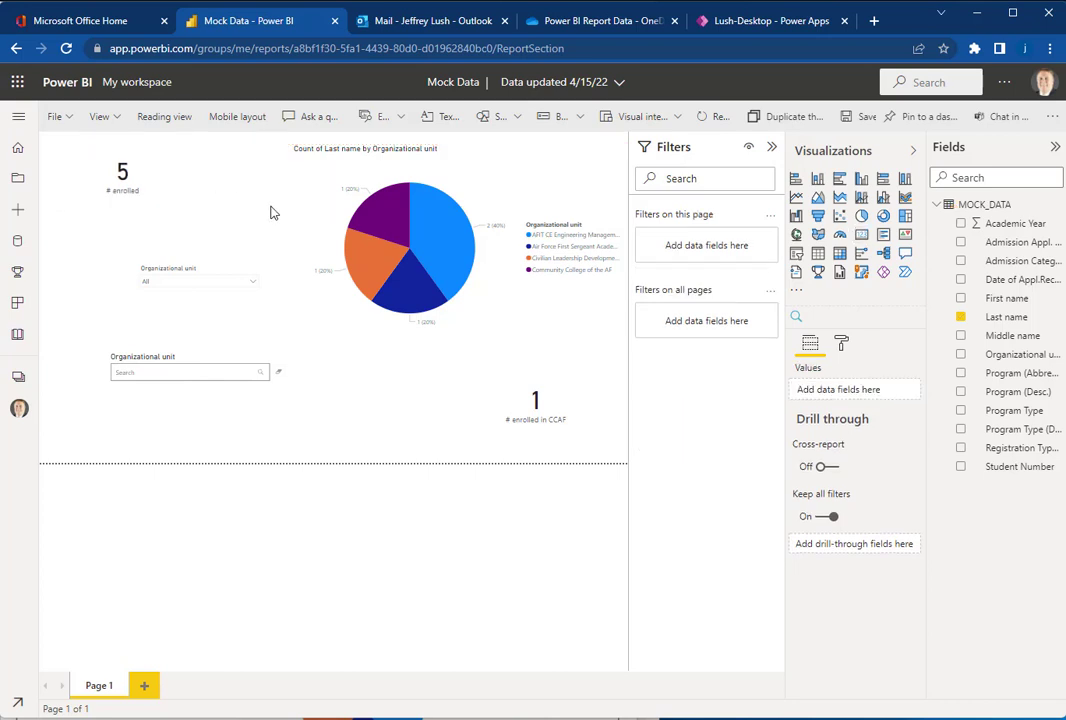
Step: Examine the # enrolled card's formatting options, including its data label settings, and toggle the category label off and back on
click(135, 180)
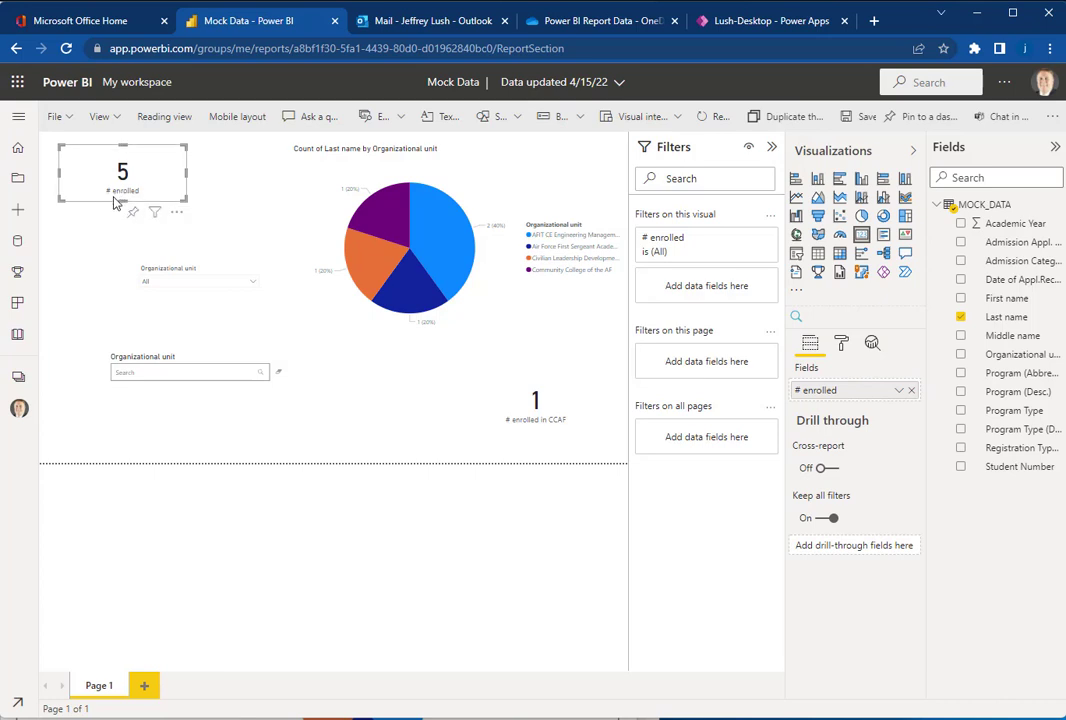
click(843, 343)
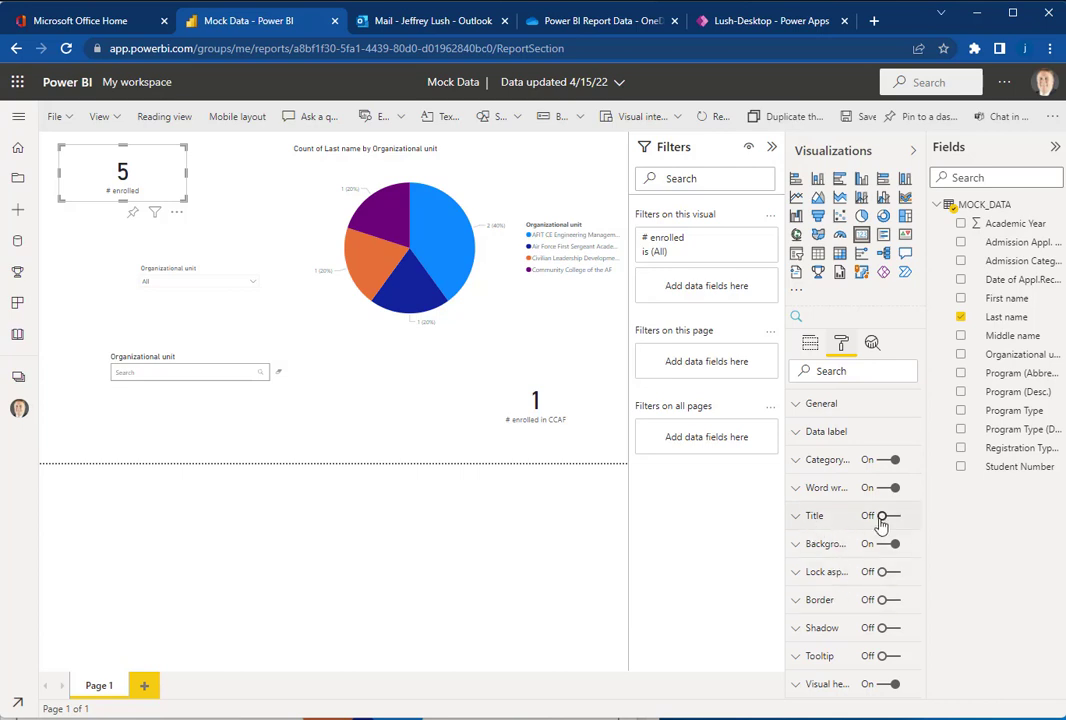
click(797, 432)
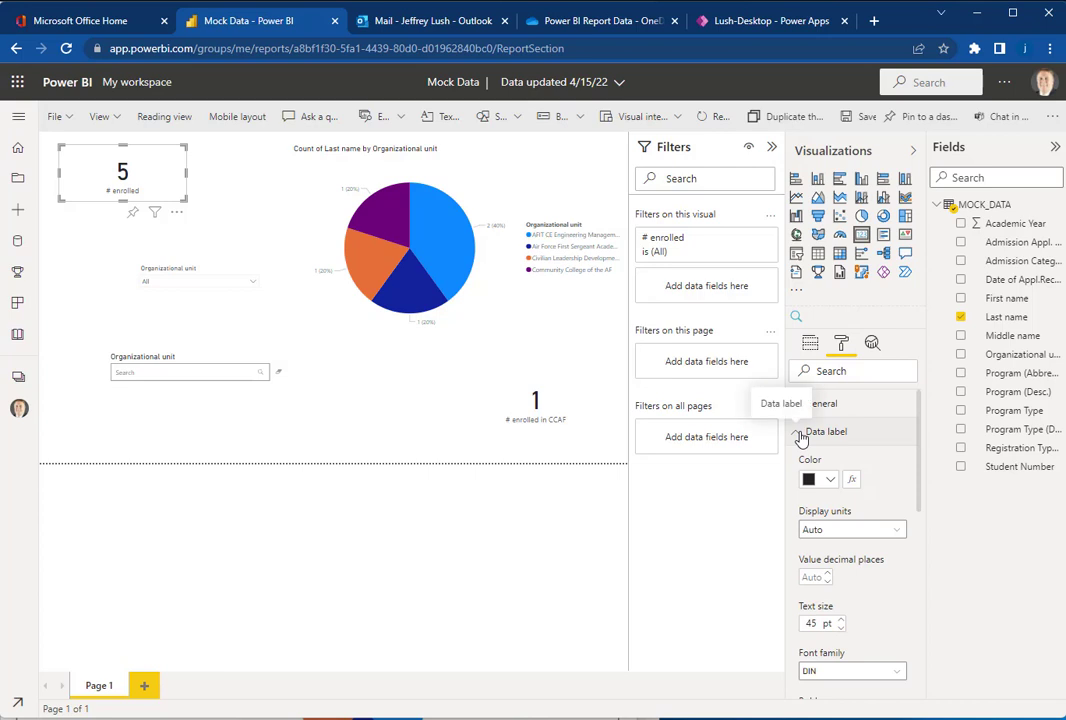
click(800, 433)
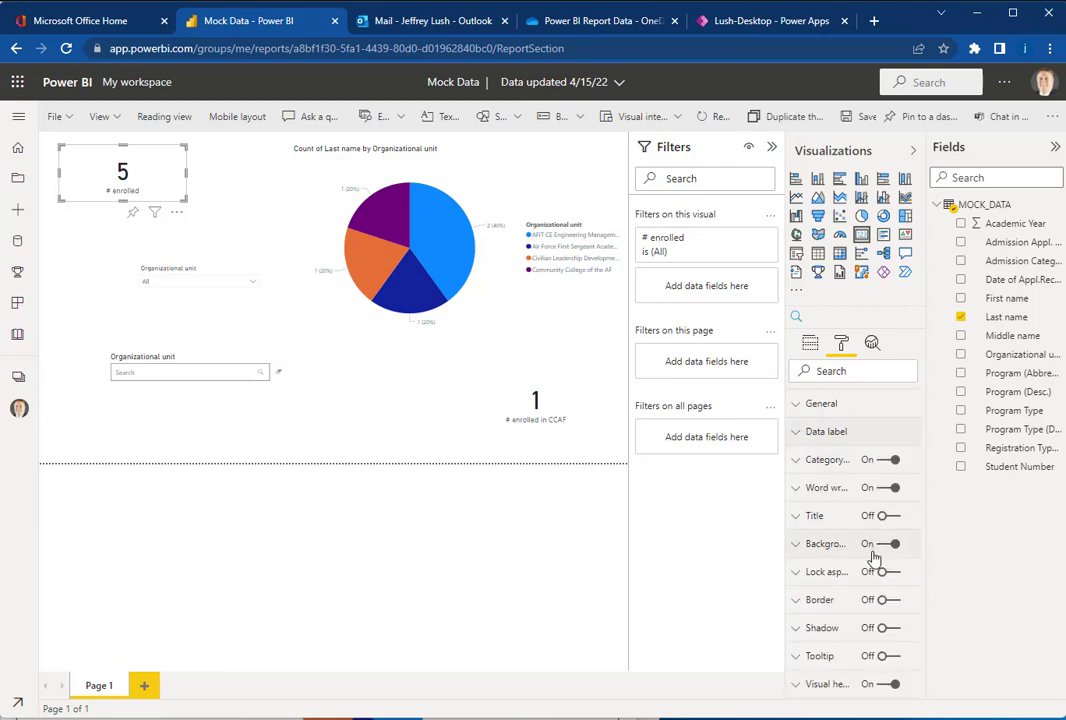
click(867, 463)
click(869, 463)
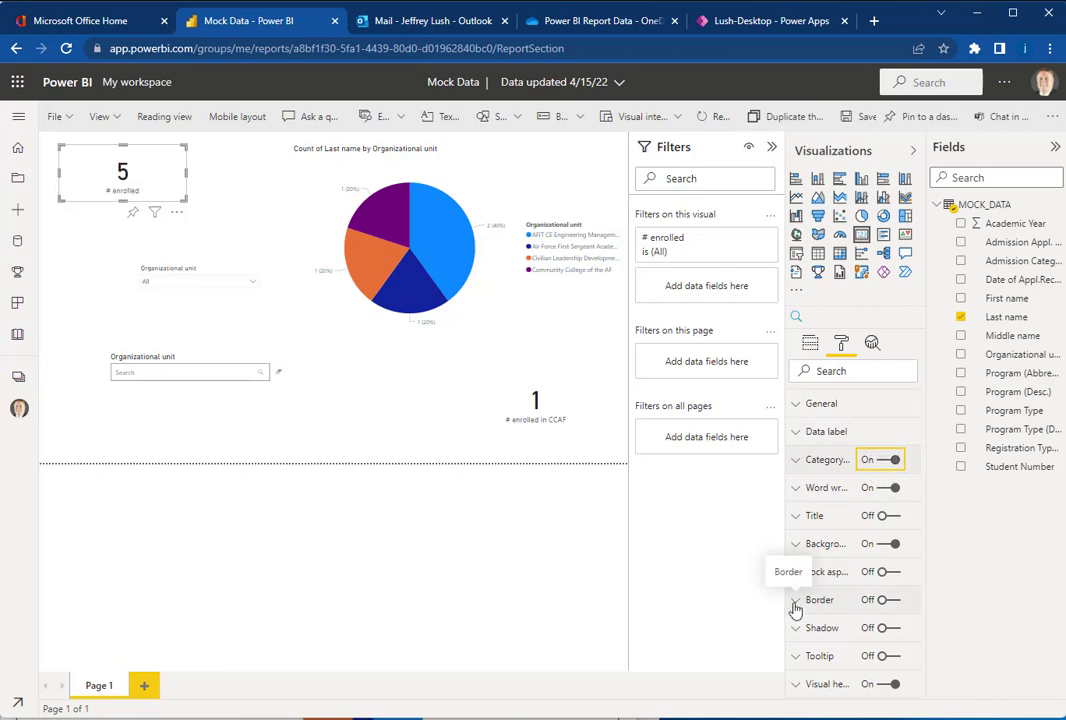
Step: Rename the # enrolled card's field for this visual as "# enrolled in classes"
click(810, 344)
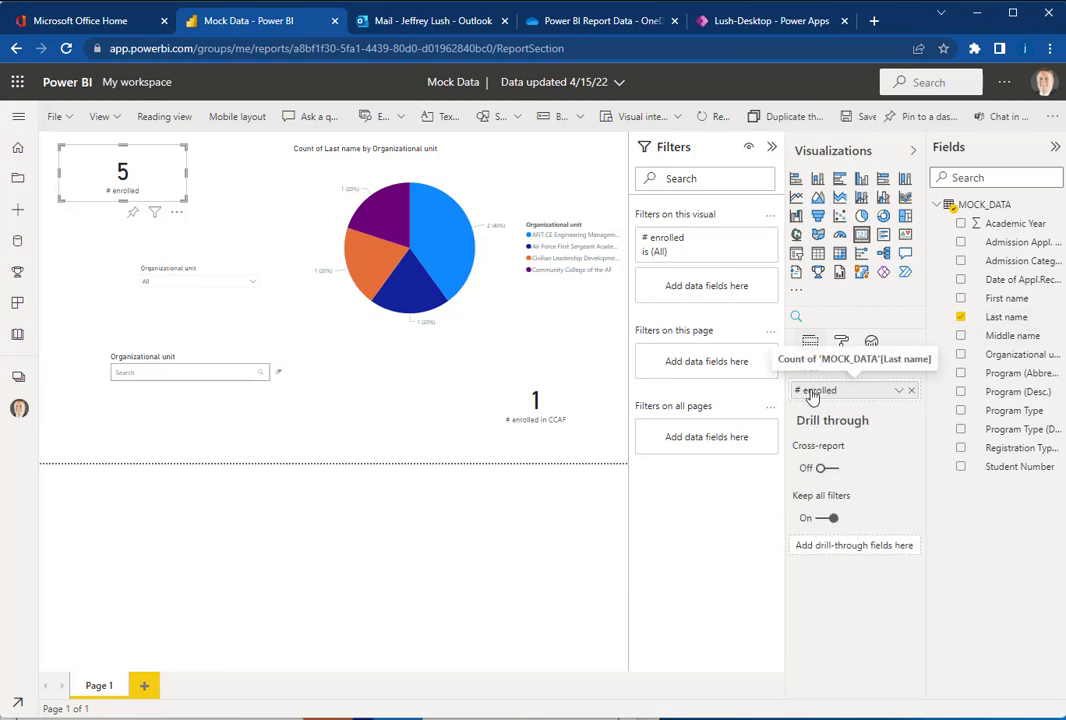
click(899, 392)
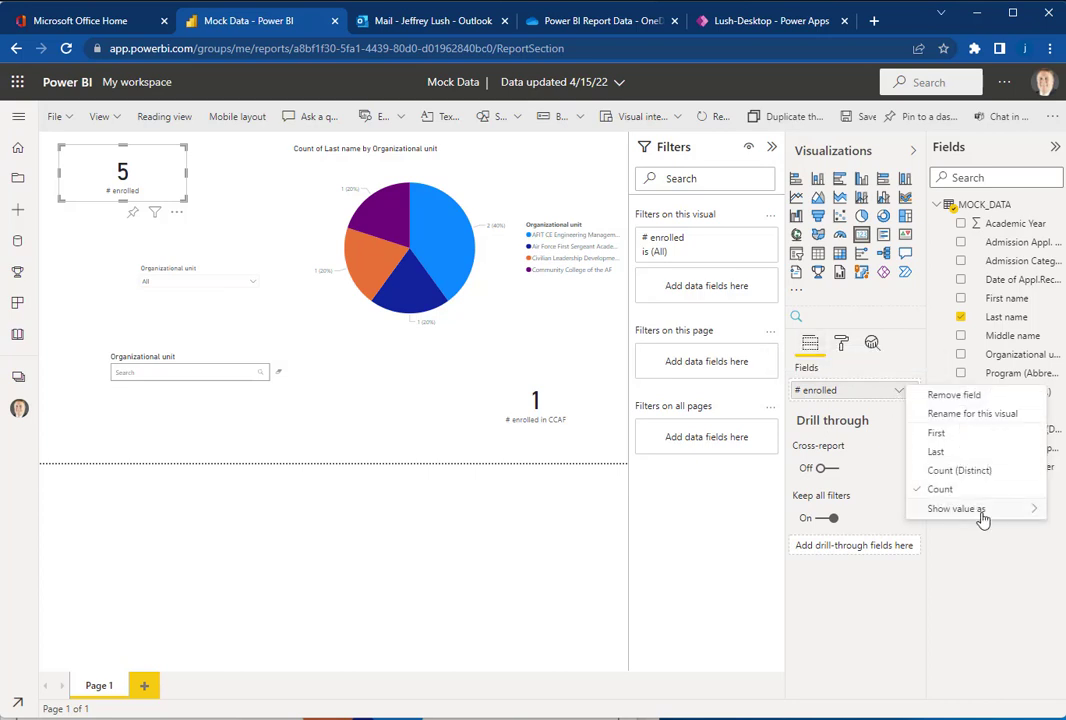
click(960, 413)
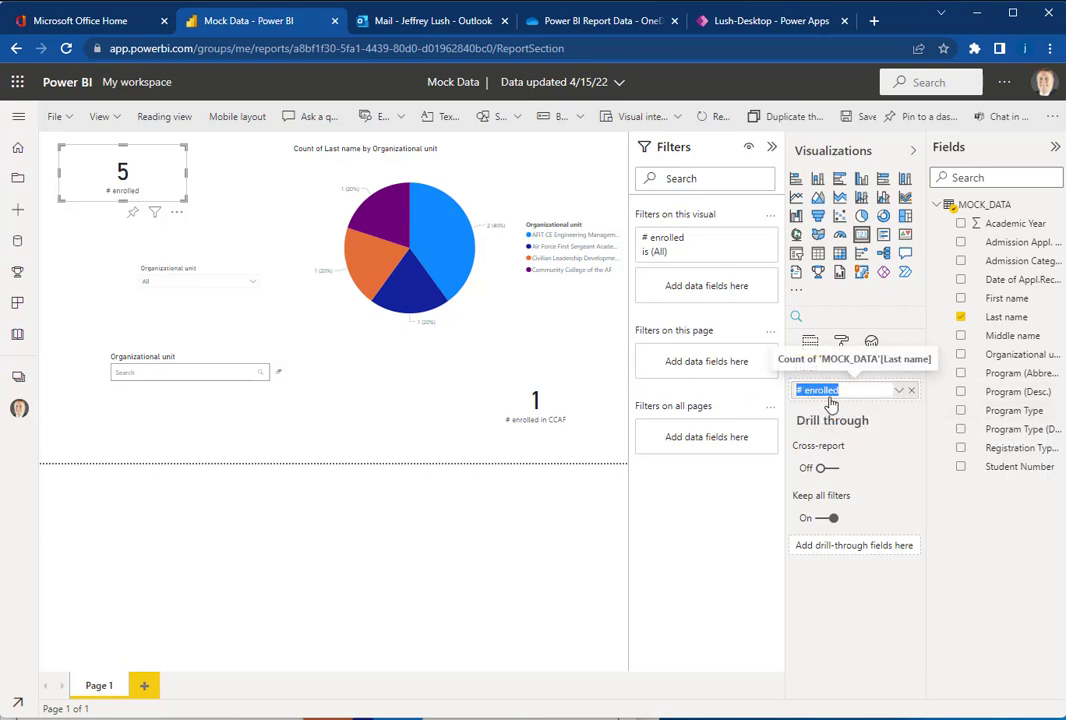
text(# en)
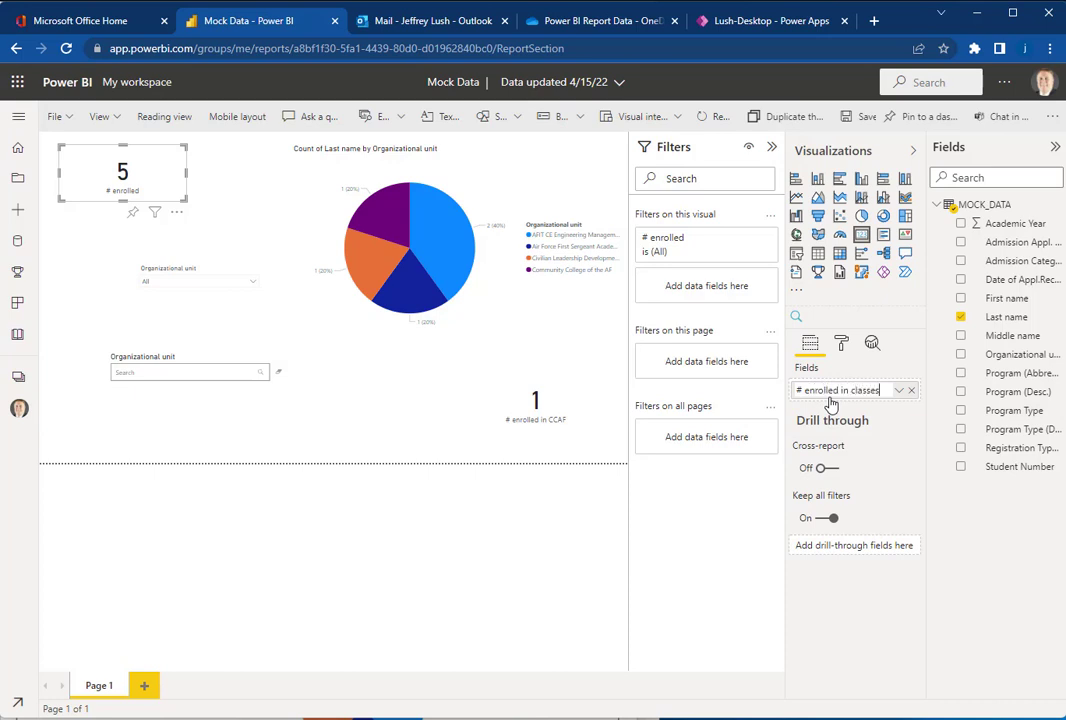
key(Return)
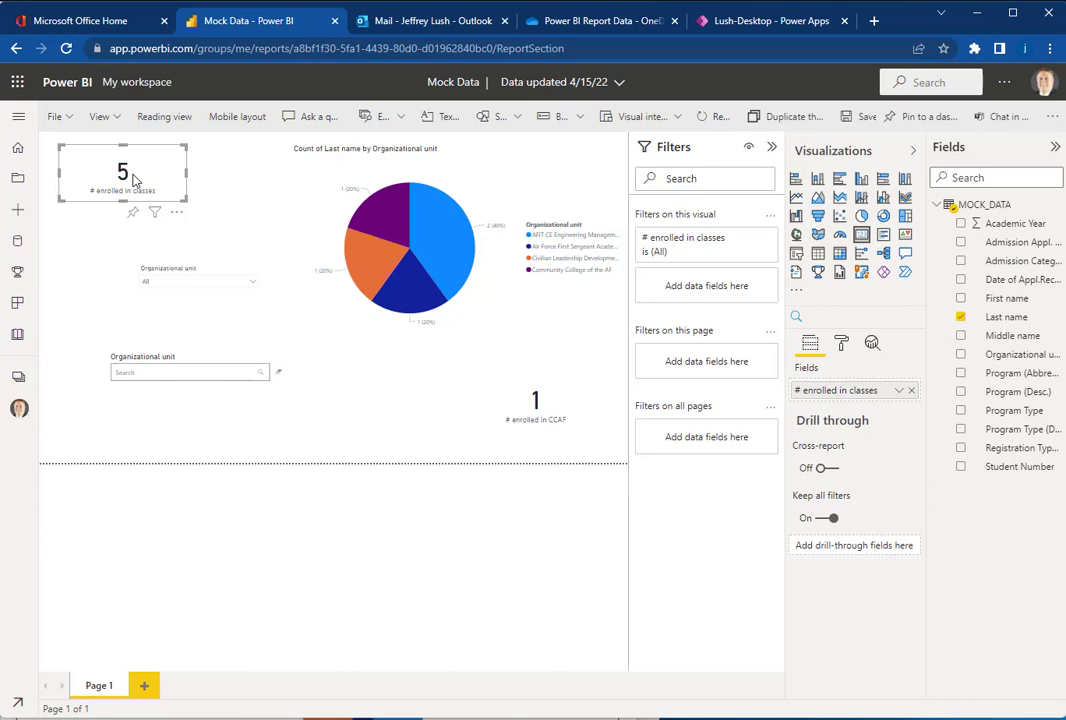
Step: Switch the # enrolled in classes card's summarization from Count to First
click(898, 390)
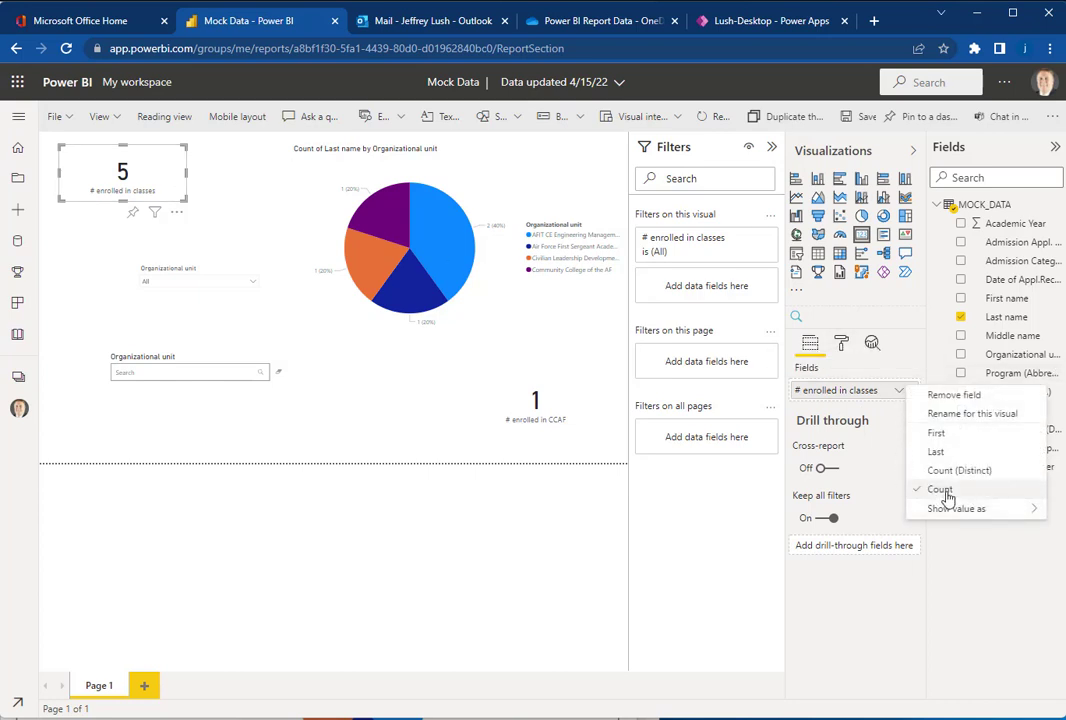
click(868, 480)
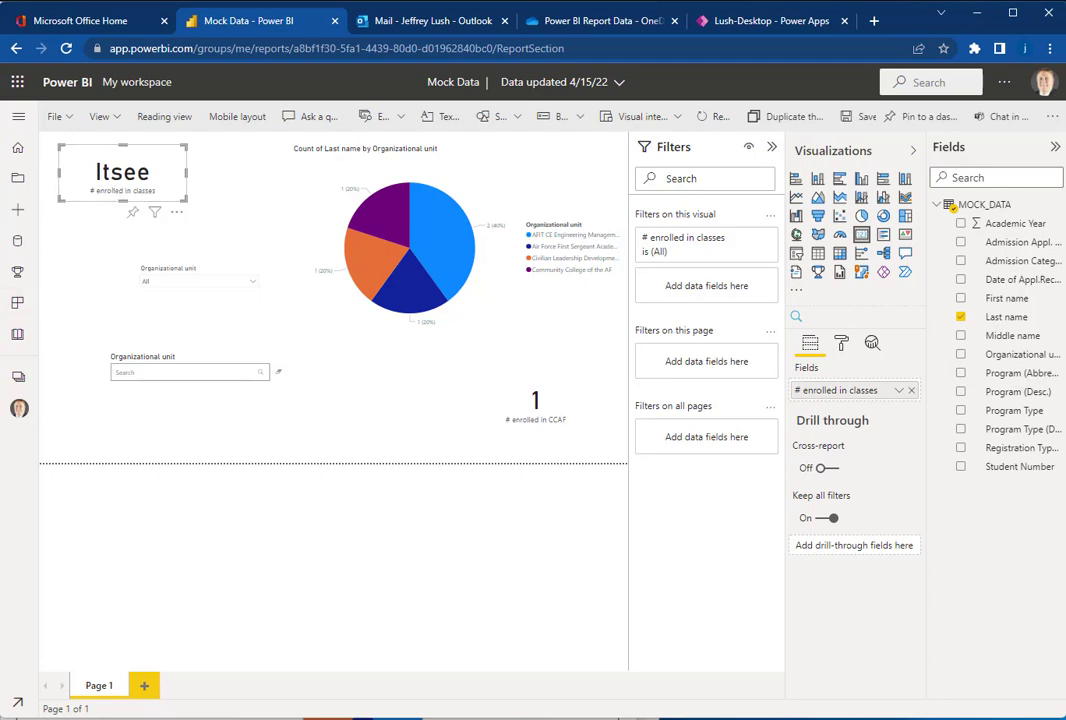
Step: Switch to the PDF guide and read how to create the number graphic, set it to Count and rename its field
key(alt+Tab)
scroll(258, 403, up, 5)
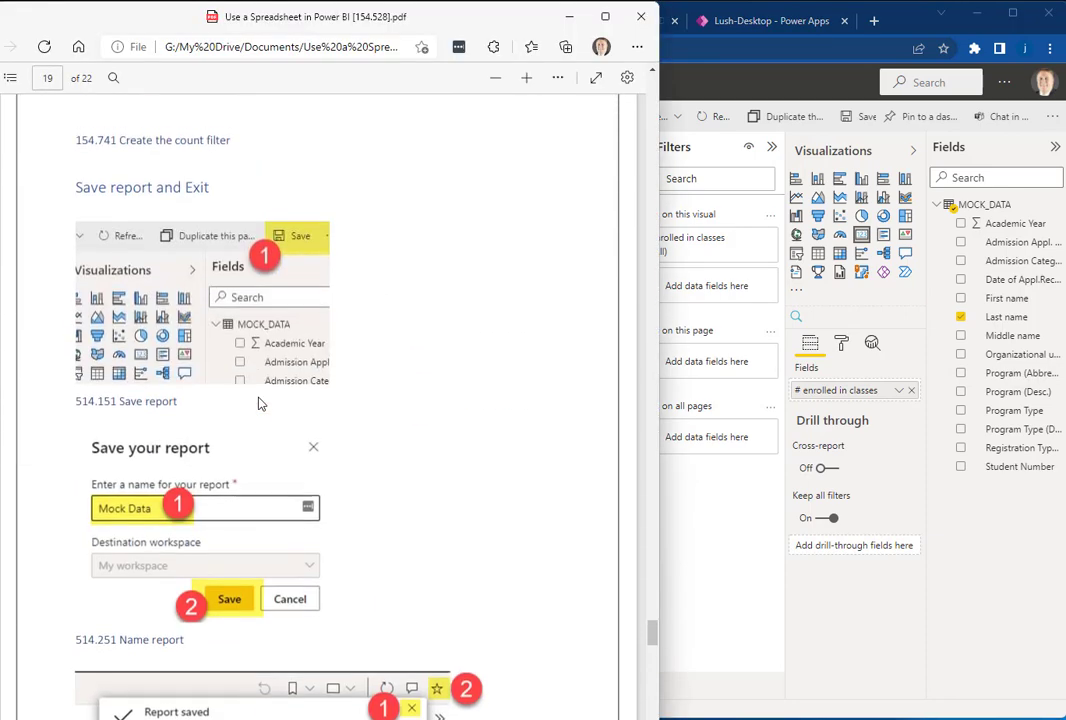
scroll(258, 403, up, 15)
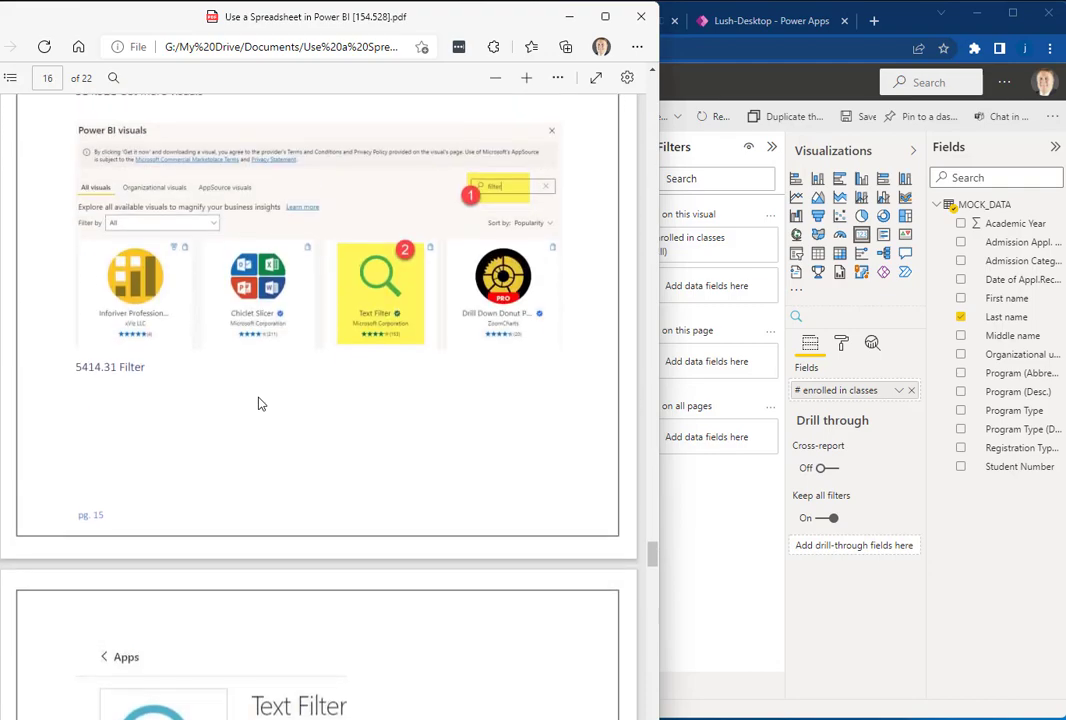
scroll(258, 403, up, 12)
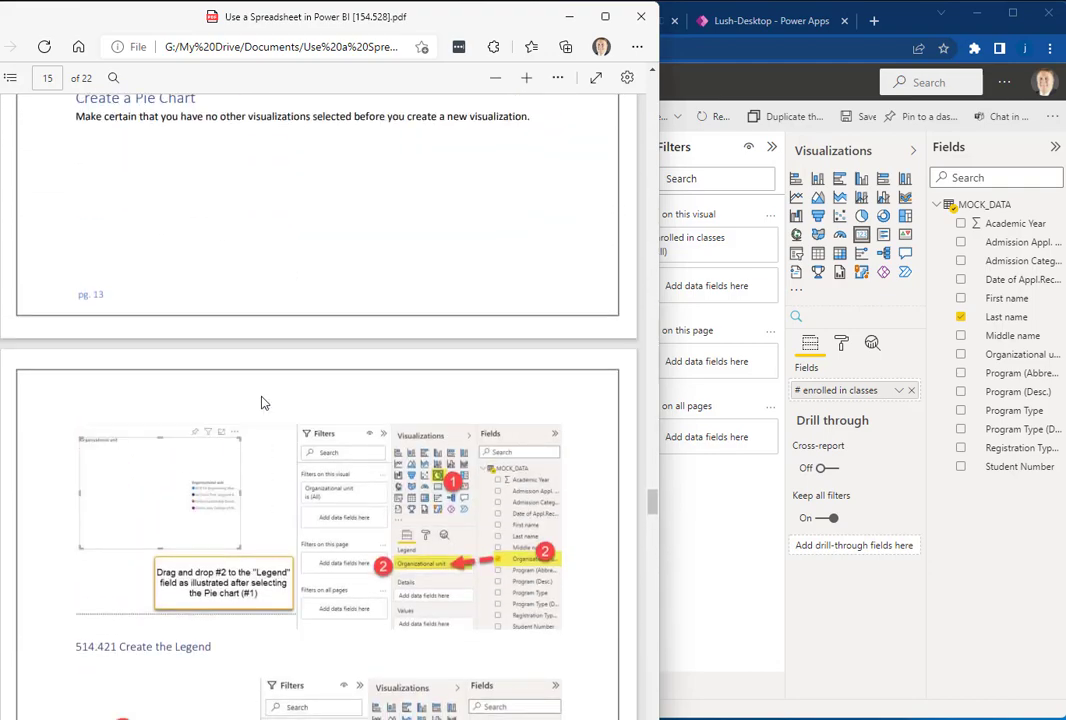
scroll(261, 403, up, 12)
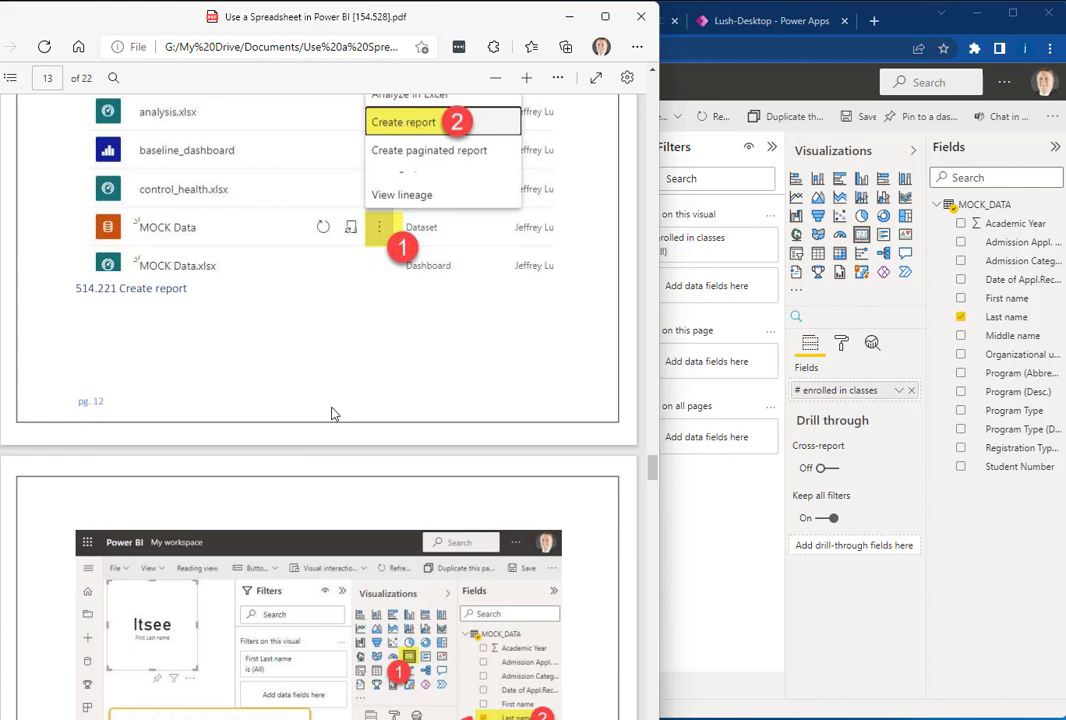
scroll(333, 413, down, 5)
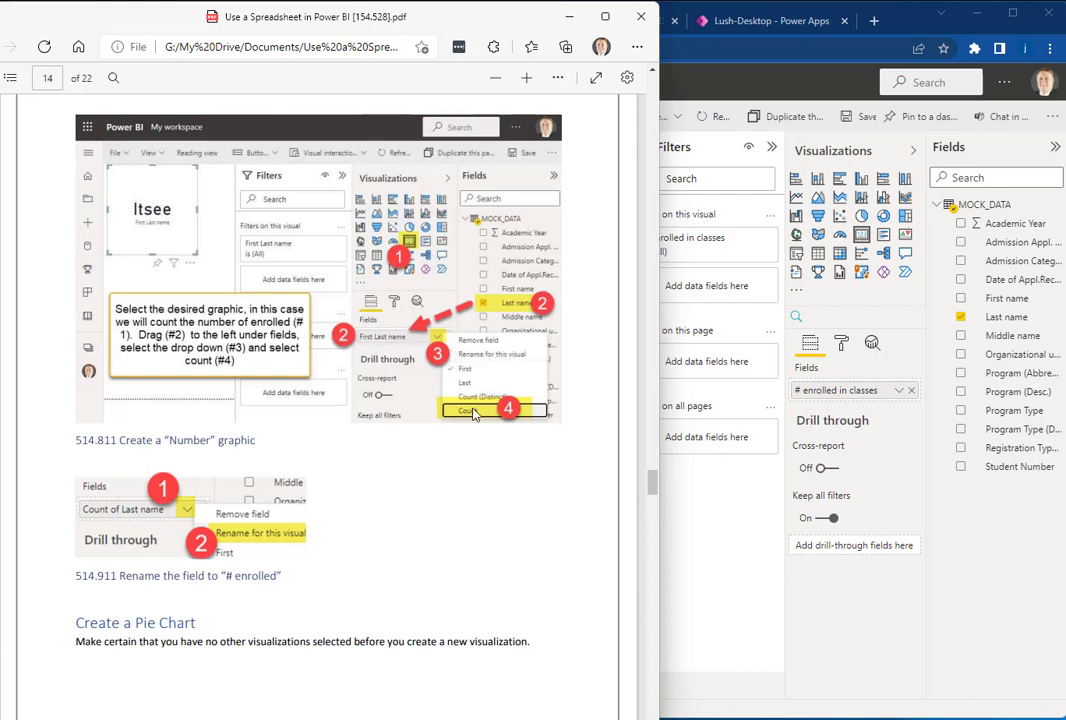
Step: Return to Power BI and summarize the # enrolled in classes card's last name field by Count
click(725, 492)
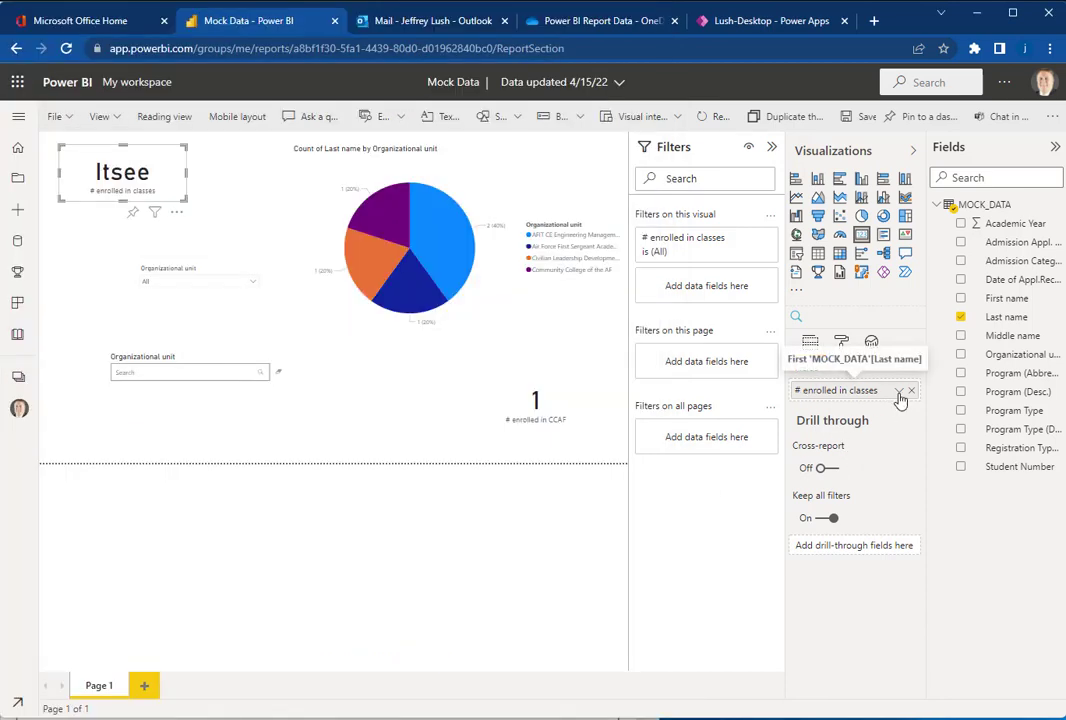
click(899, 392)
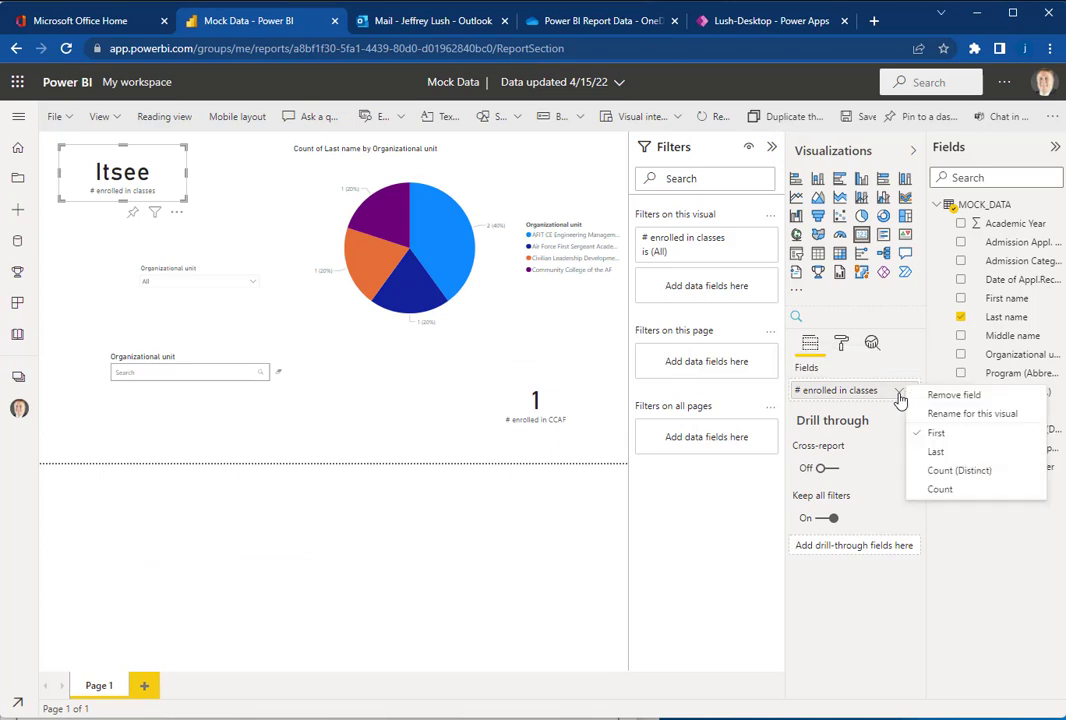
click(945, 490)
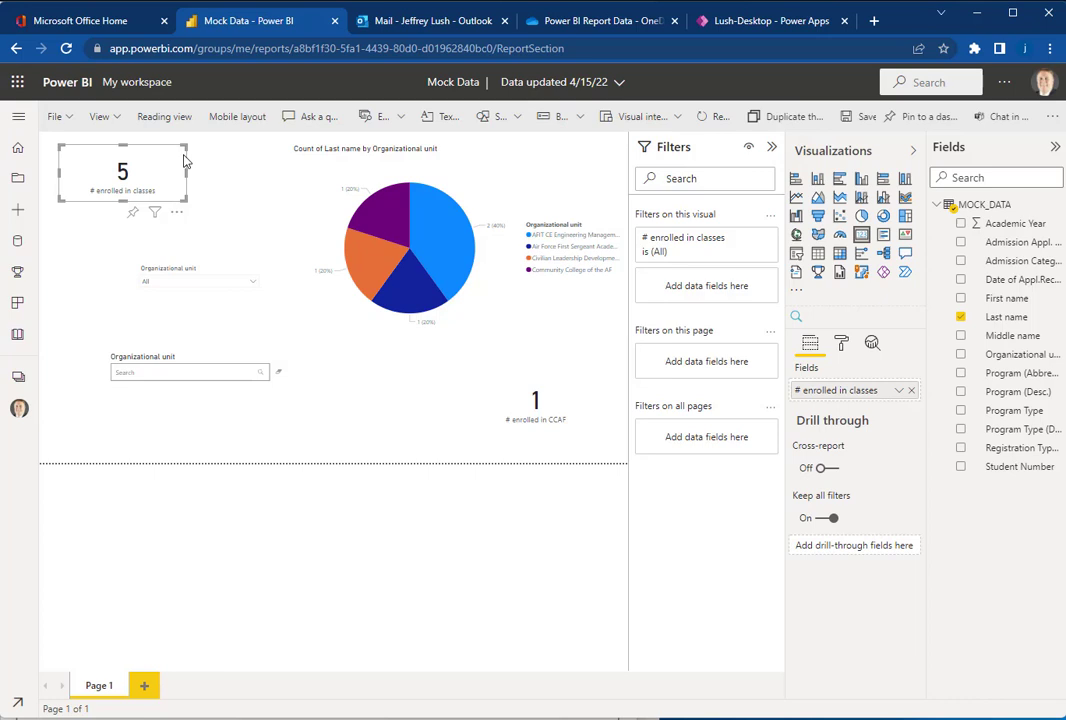
Step: Try Count (Distinct) as the # enrolled in classes card's summarization, and return it to Count
click(899, 391)
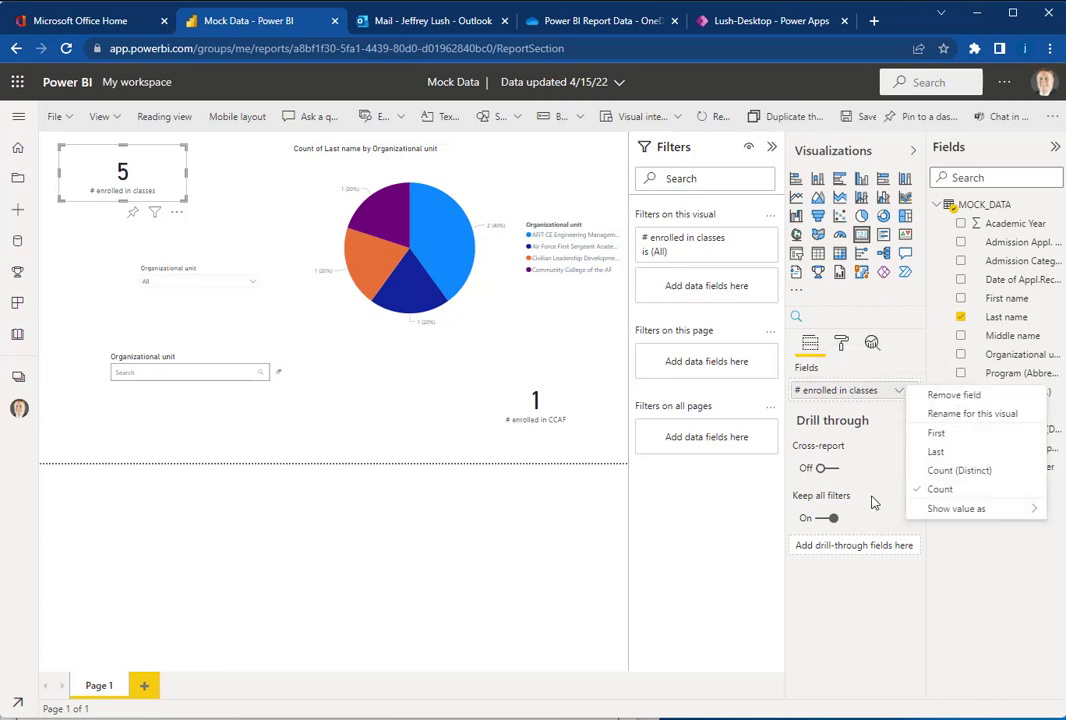
click(959, 470)
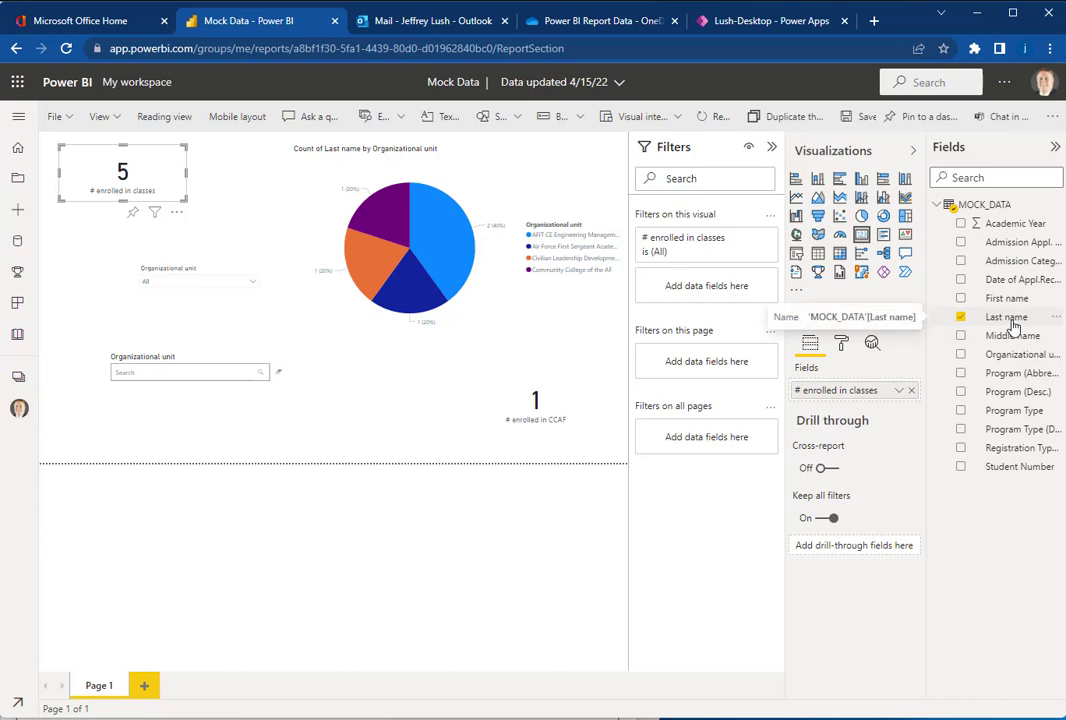
click(898, 392)
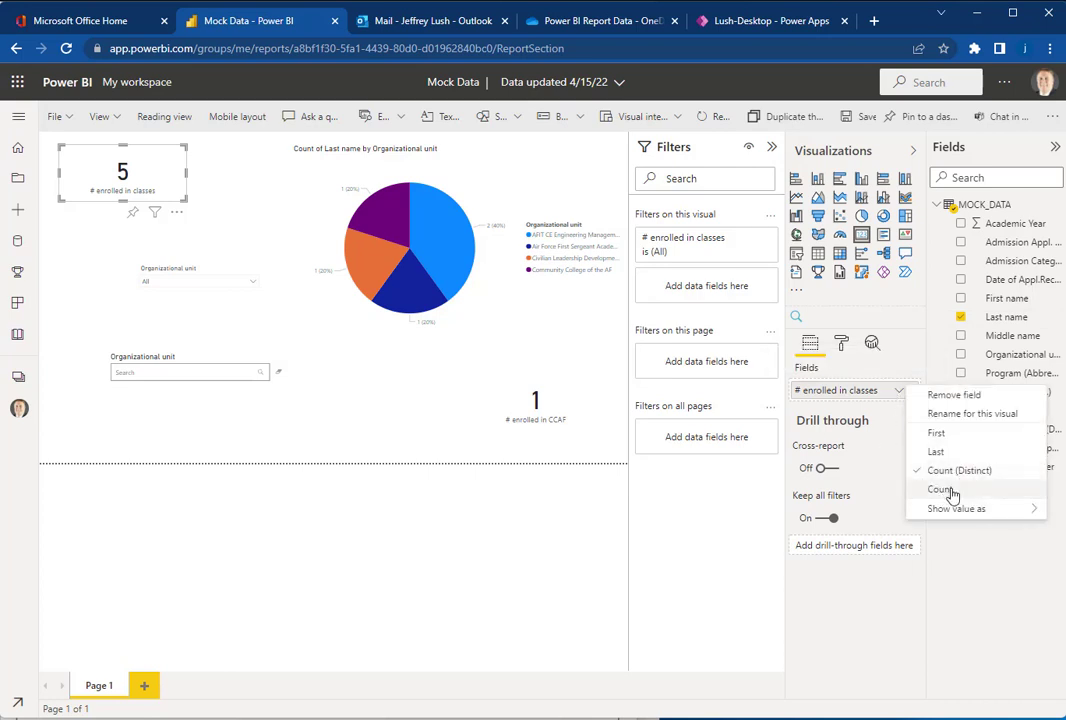
click(924, 491)
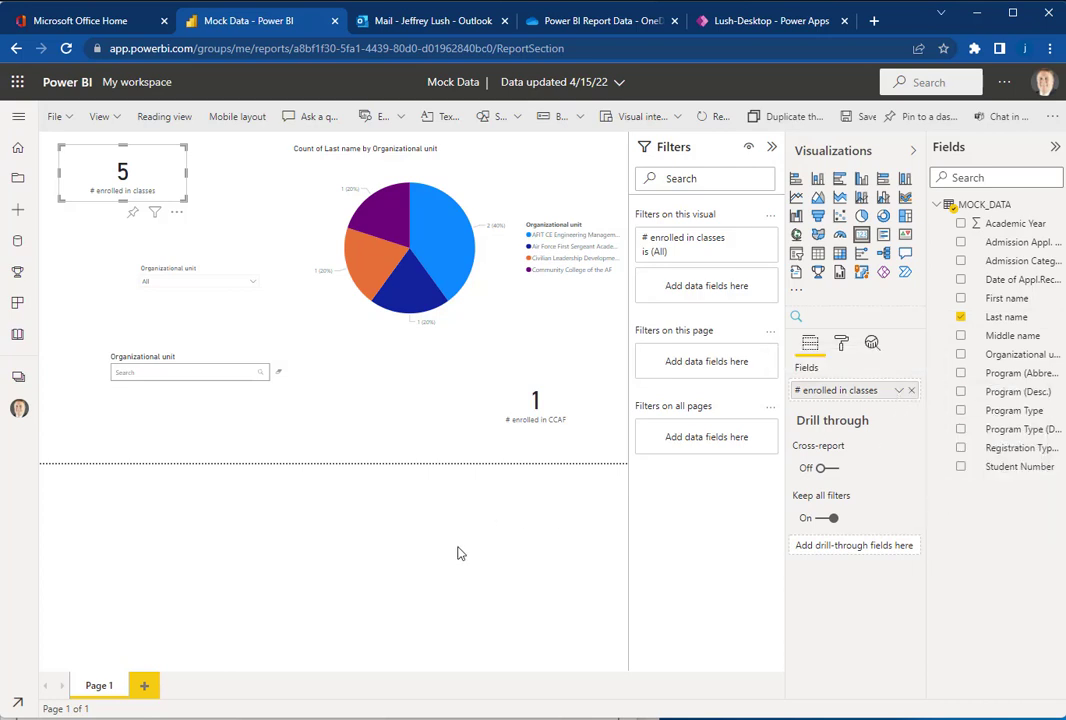
Step: Select the pie chart, and read in the PDF guide how to create its legend and values
click(484, 188)
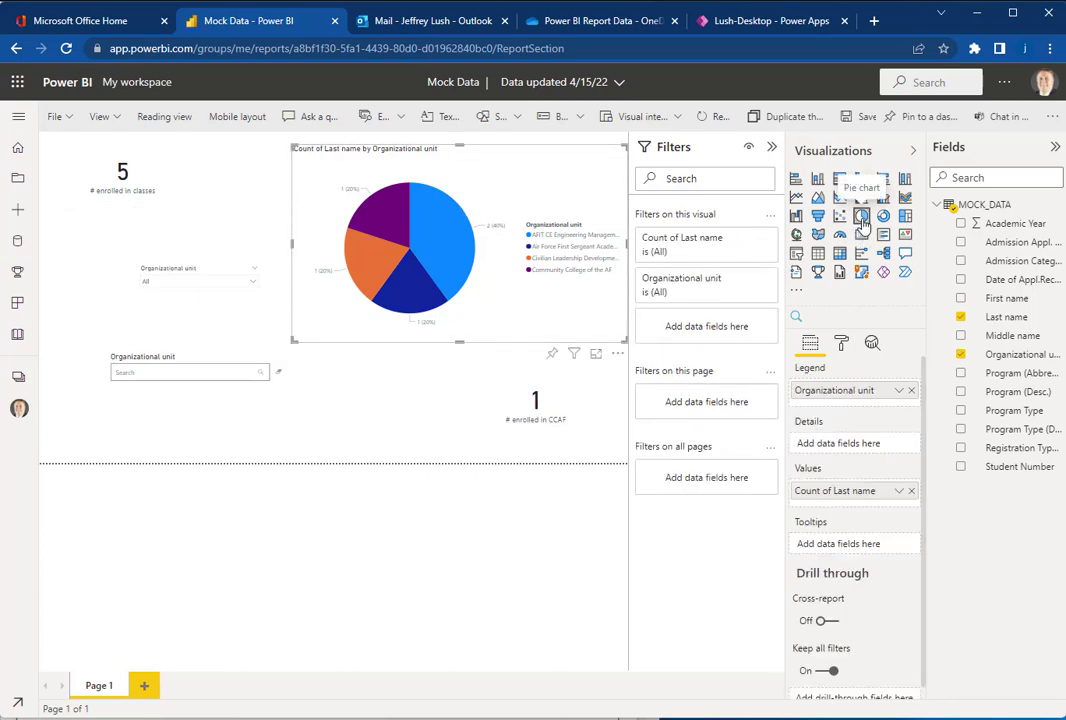
key(alt+Tab)
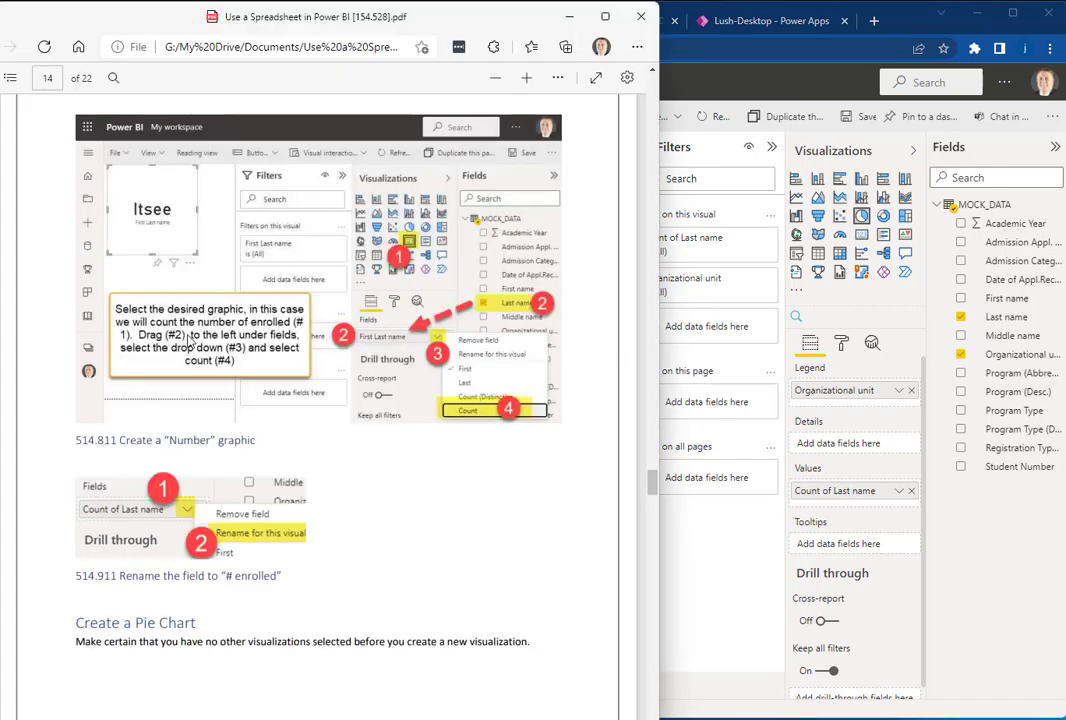
scroll(189, 333, down, 2)
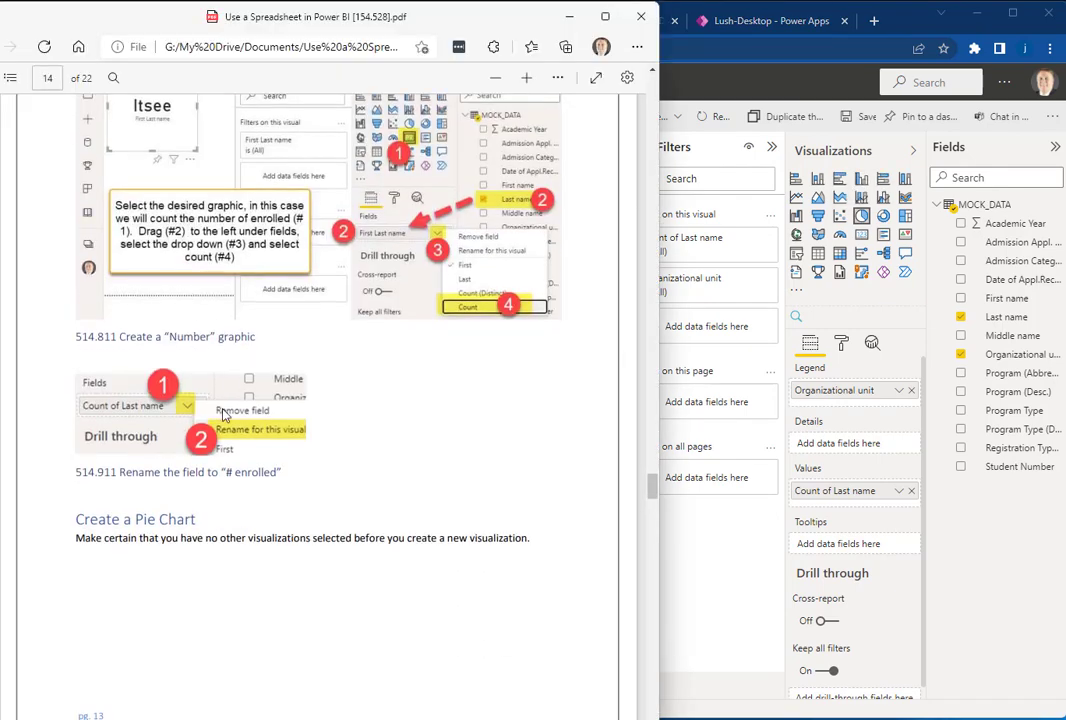
scroll(309, 411, down, 12)
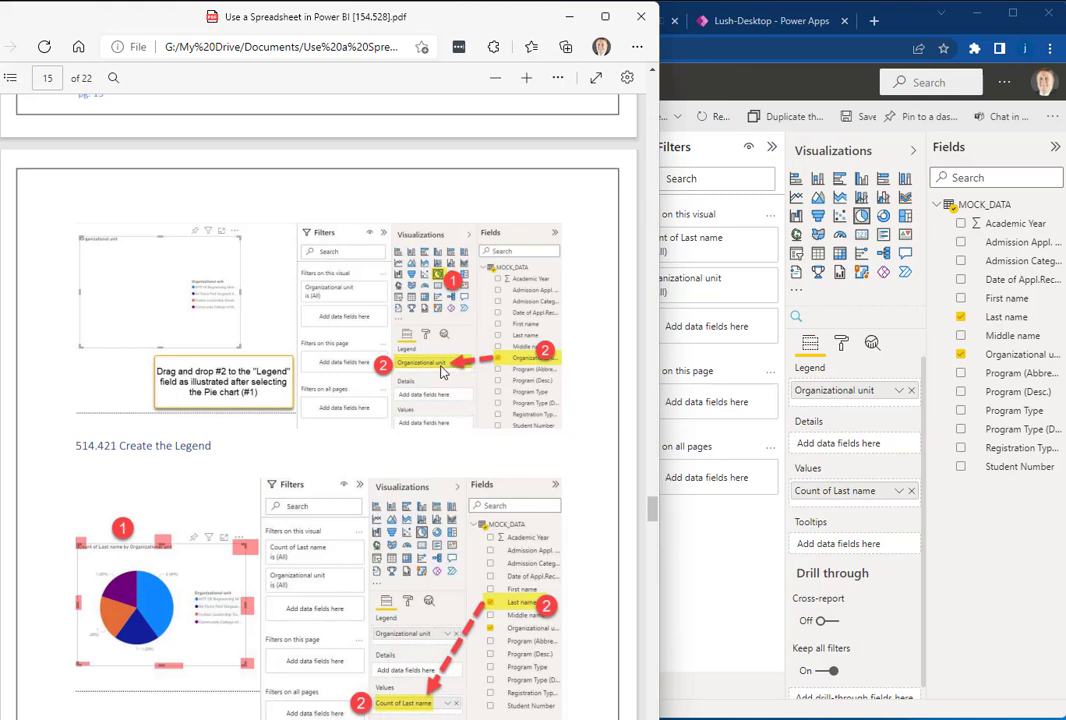
scroll(355, 358, down, 3)
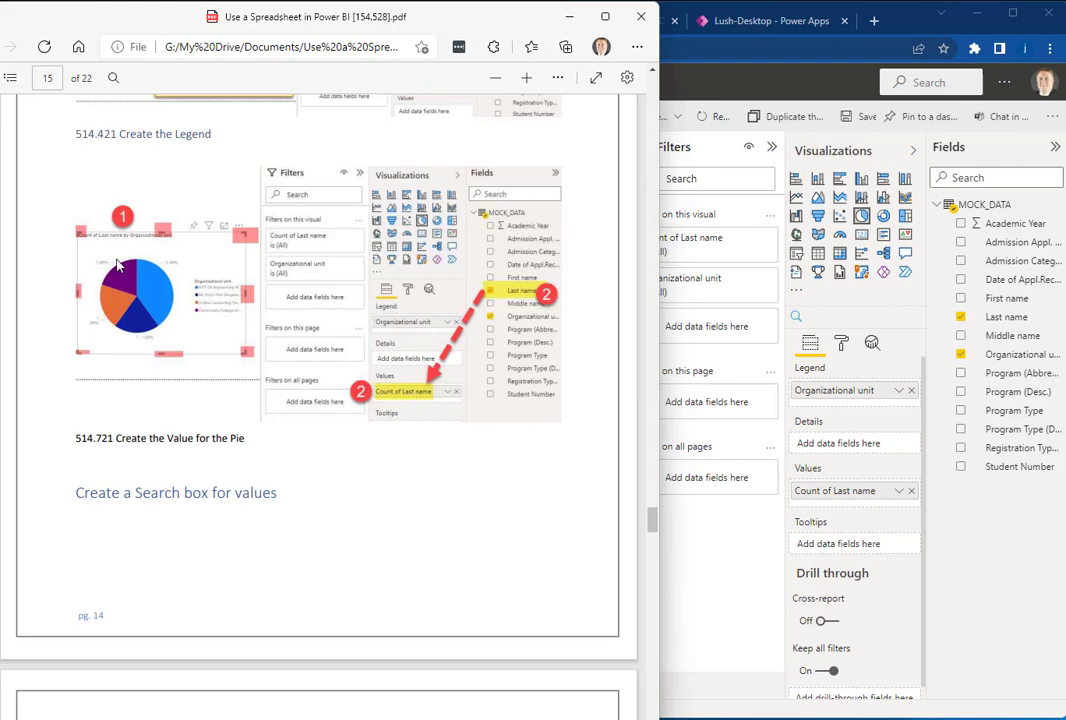
Step: Return to Power BI and examine the summarization and Show value as options of the pie chart's Count of Last name
click(901, 20)
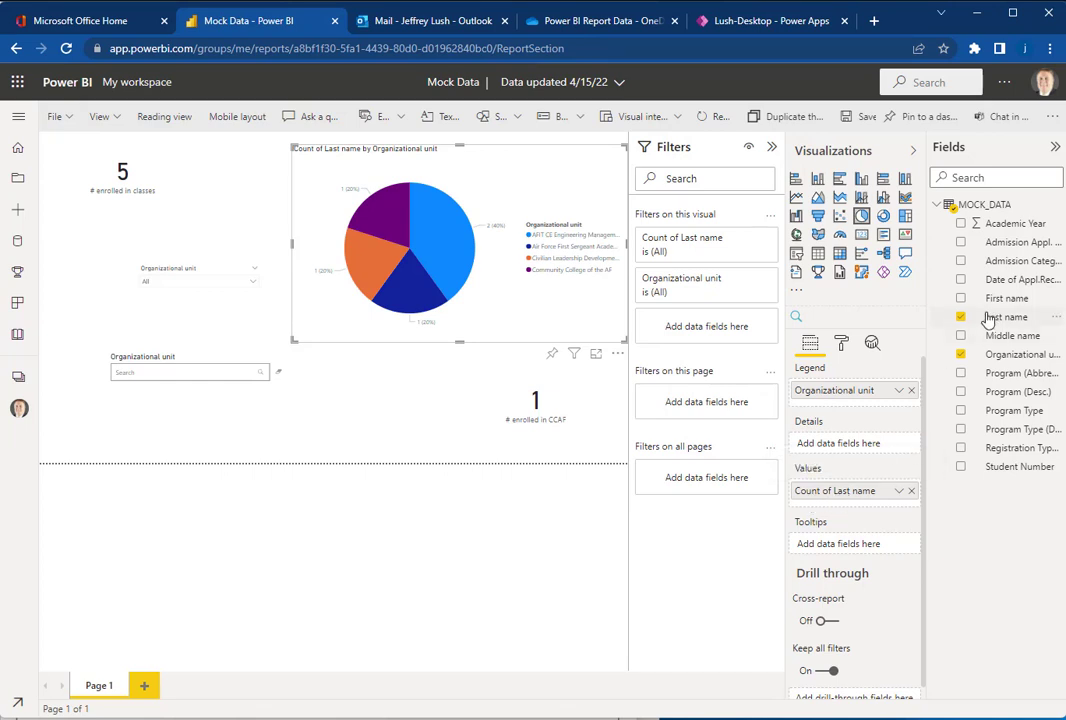
click(900, 492)
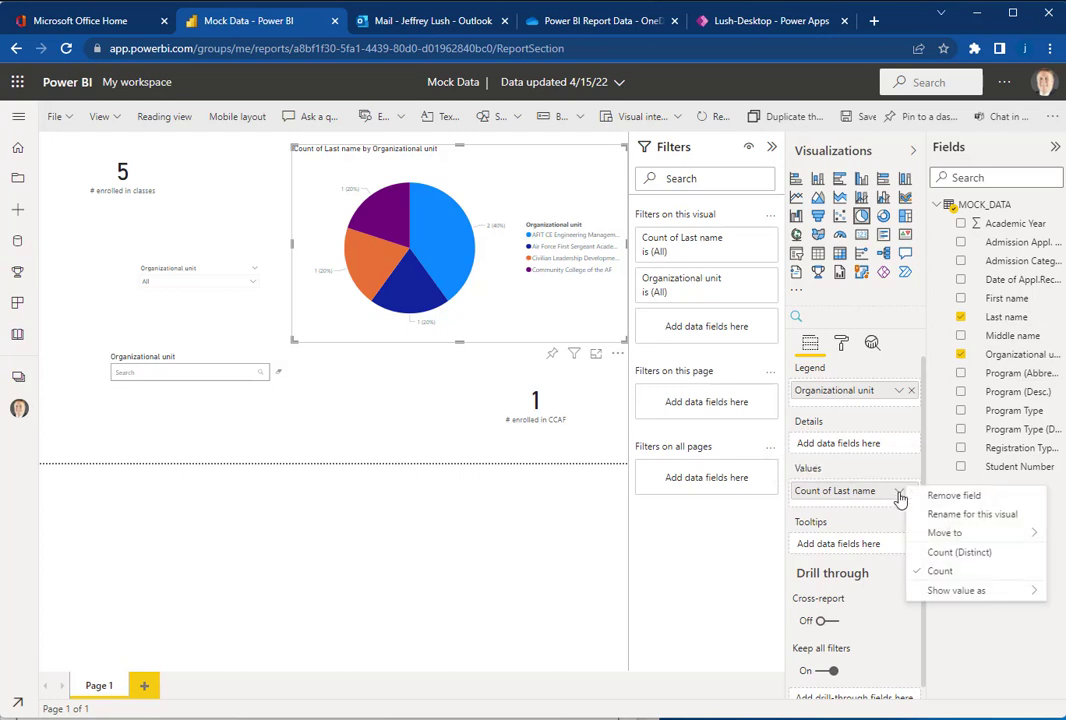
mouse_move(978, 597)
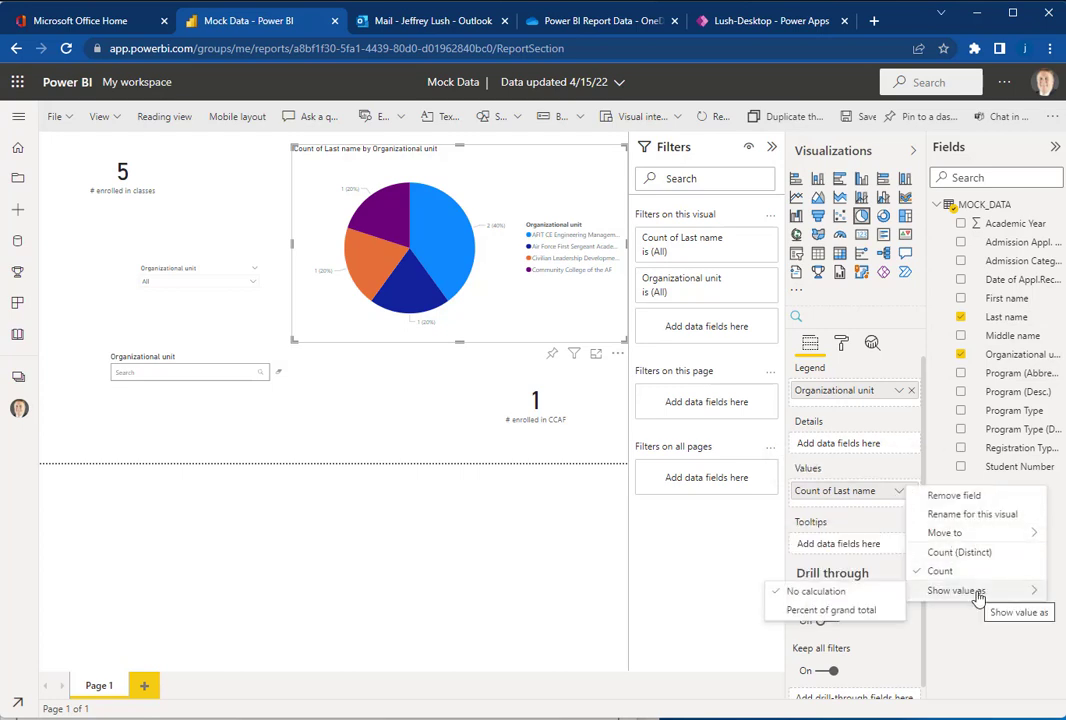
click(847, 494)
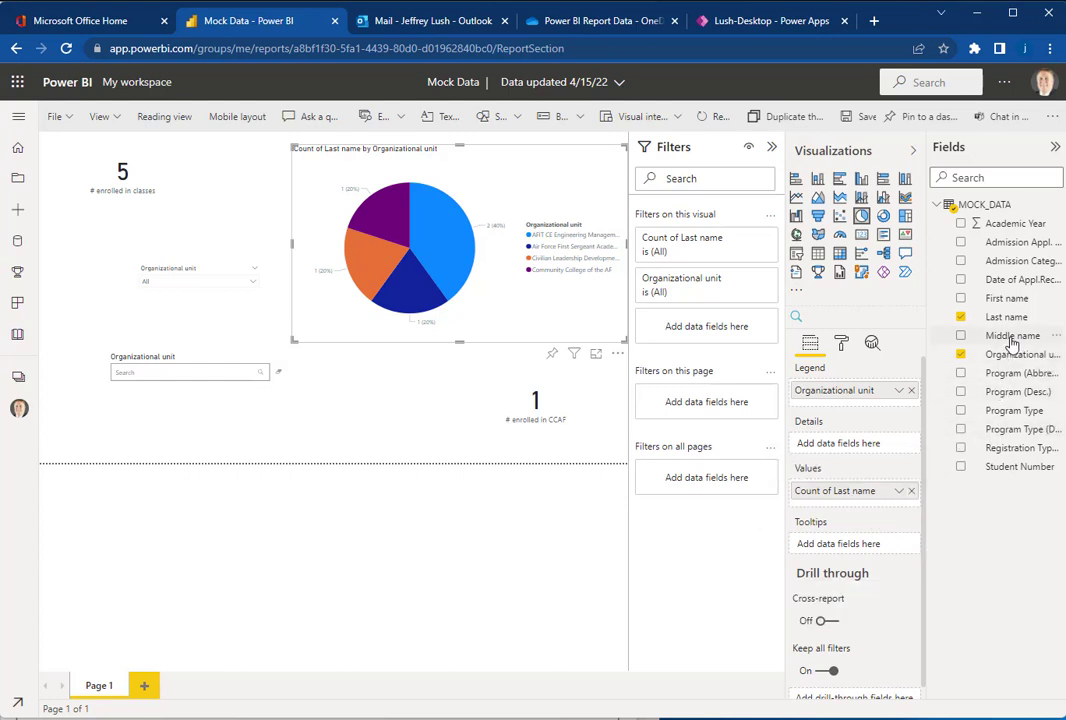
Step: Try adding Program (Abbreviation) to the pie chart's values, remove it, and glance at the chart's format settings
drag(1020, 373, 866, 507)
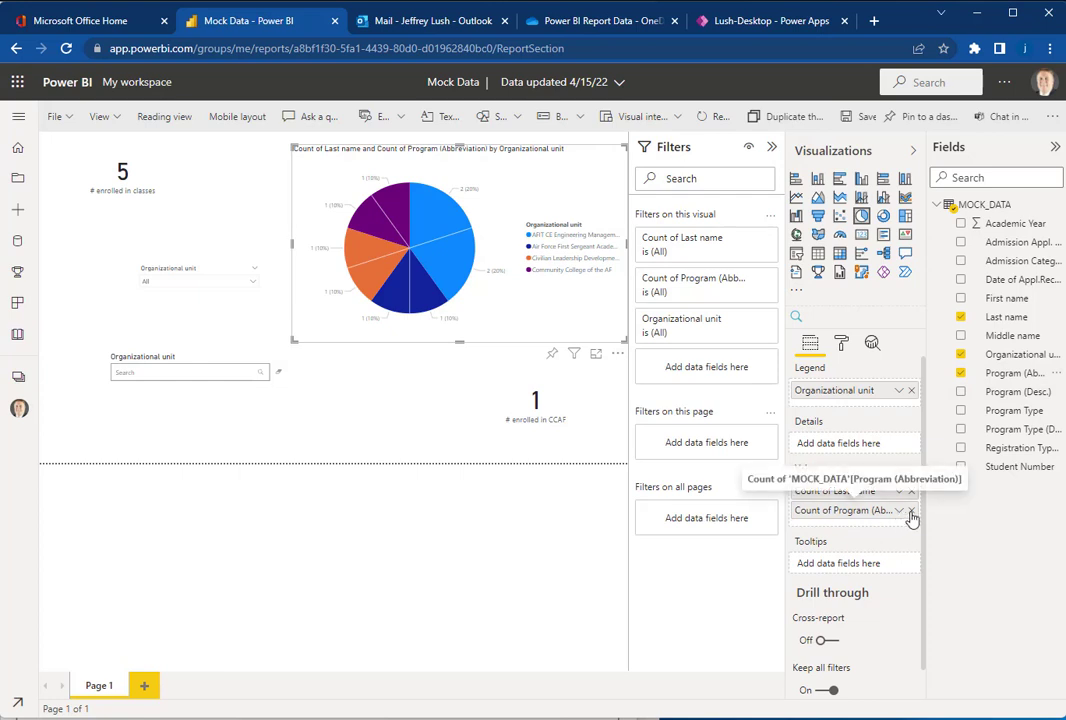
click(911, 511)
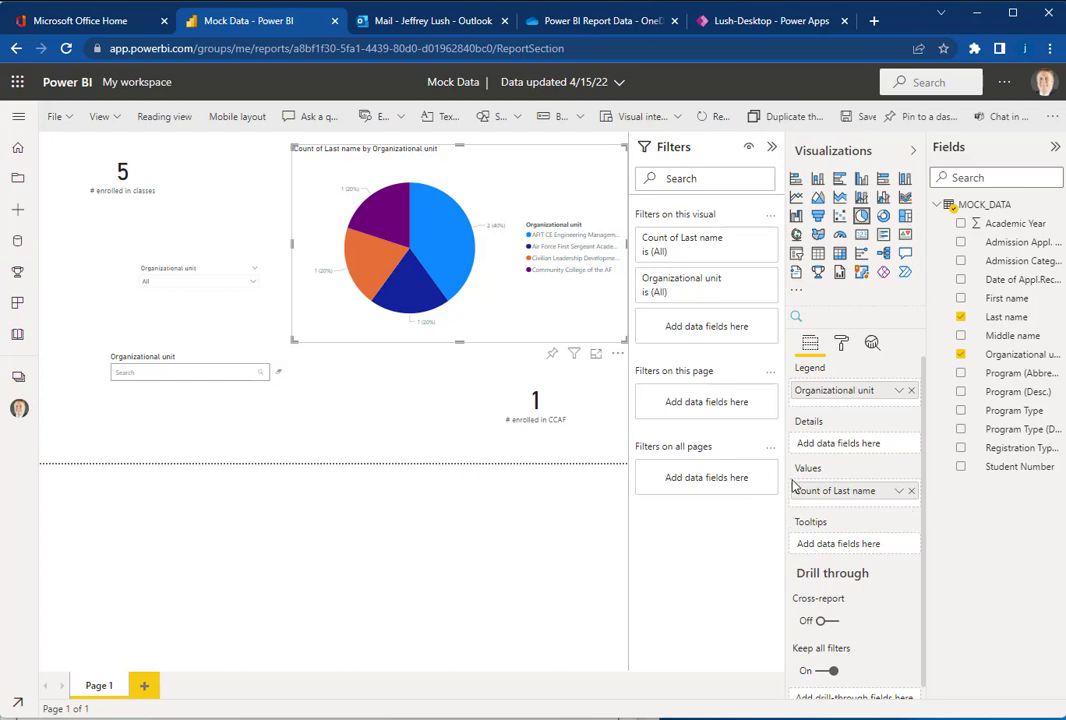
click(841, 343)
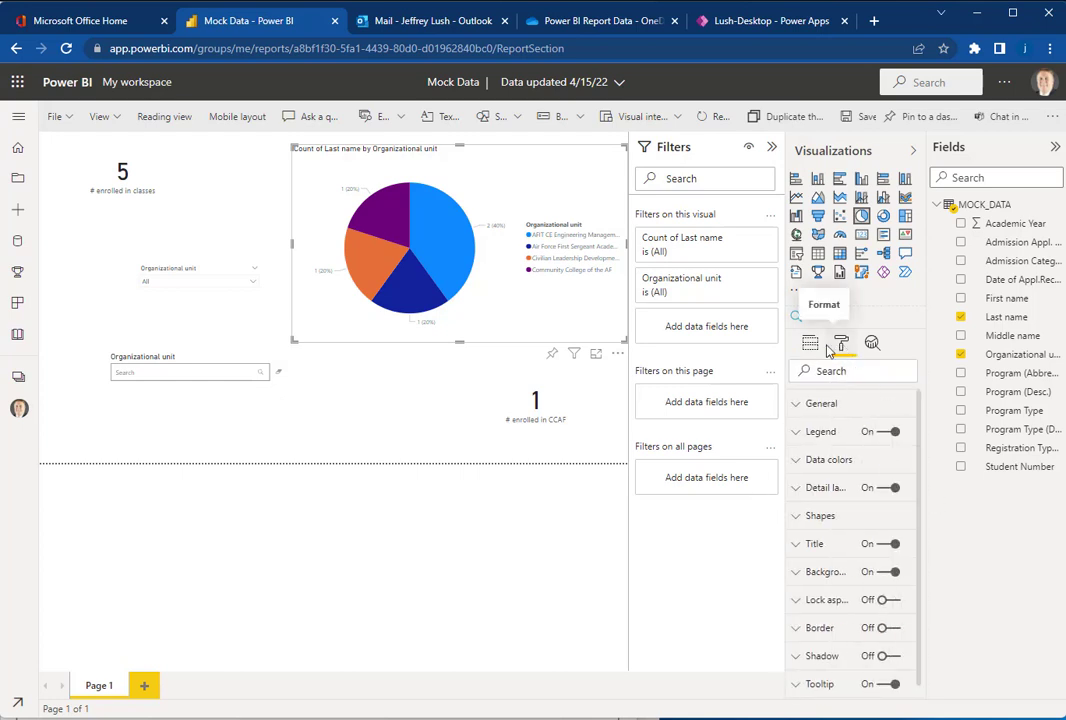
click(813, 346)
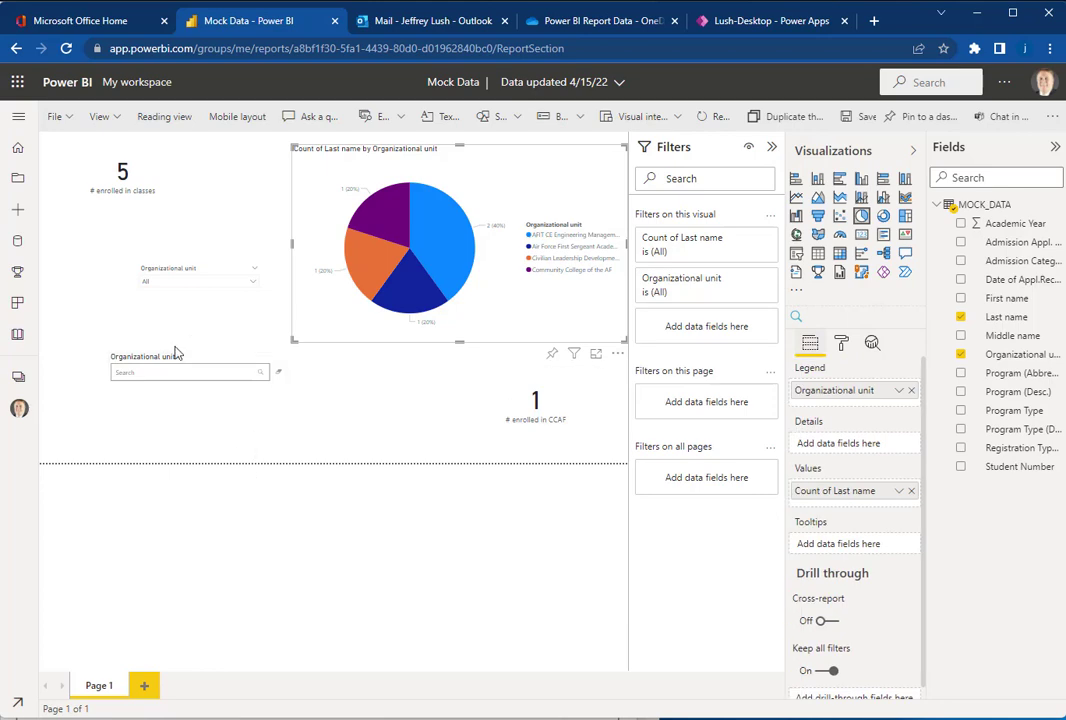
Step: Switch to the PDF guide and read the section on creating a search box for values
key(alt+Tab)
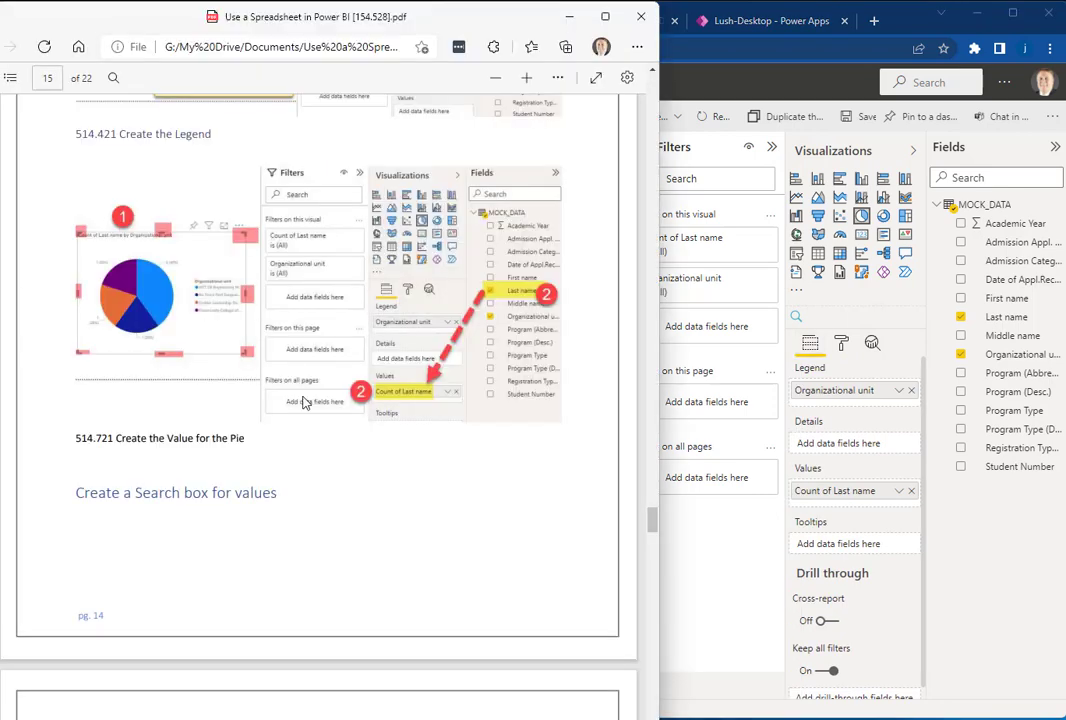
scroll(316, 397, down, 3)
scroll(259, 320, up, 1)
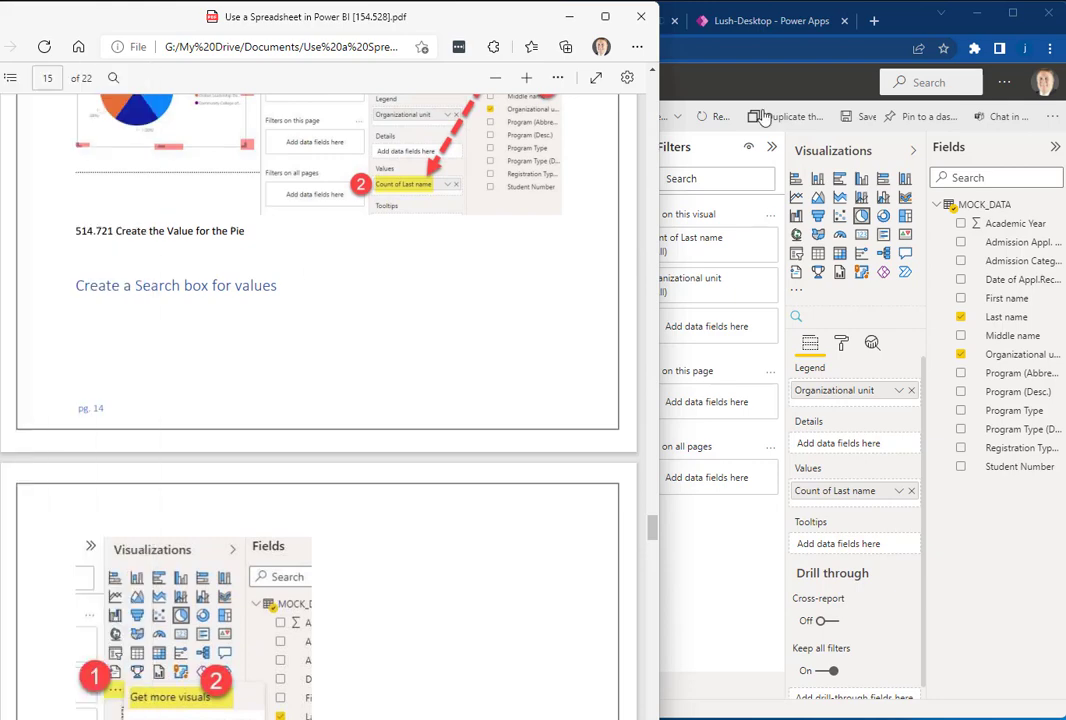
Step: Return to Power BI, look up the Text Filter visual among the additional visuals by searching "filt", and close its details
click(798, 47)
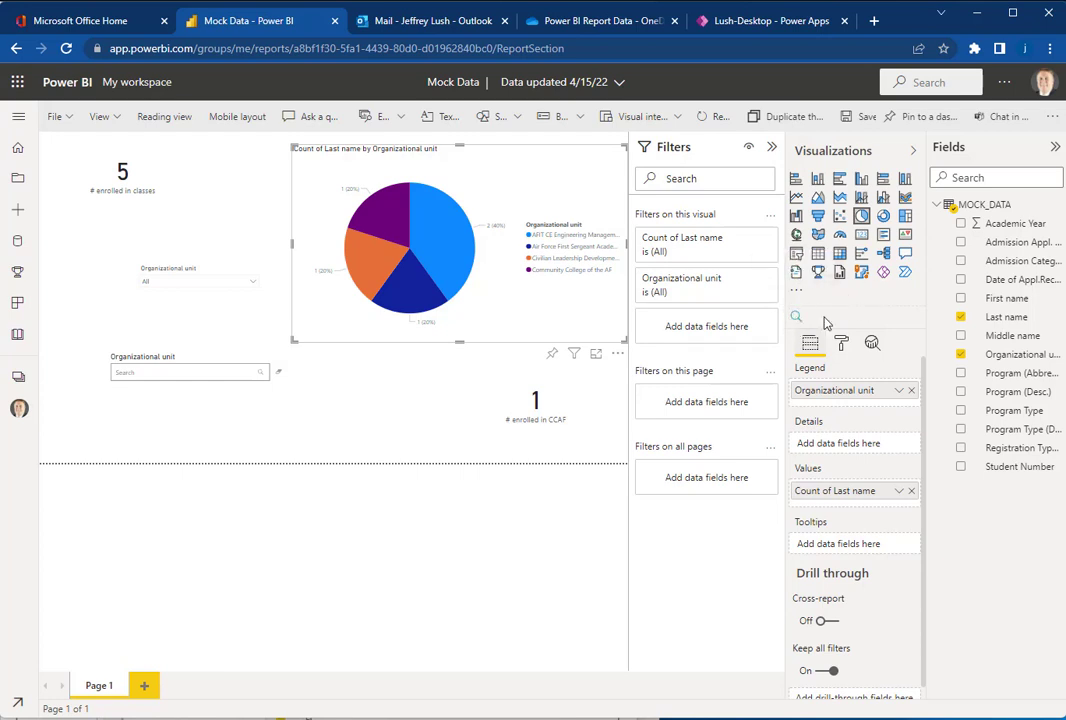
click(797, 291)
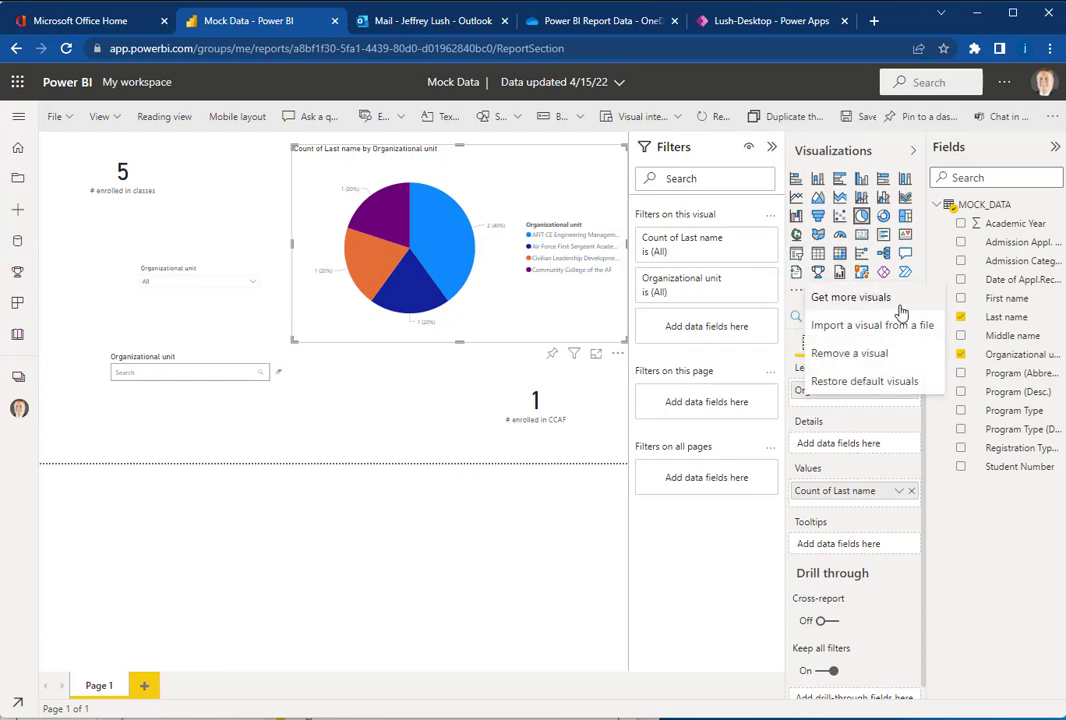
click(868, 299)
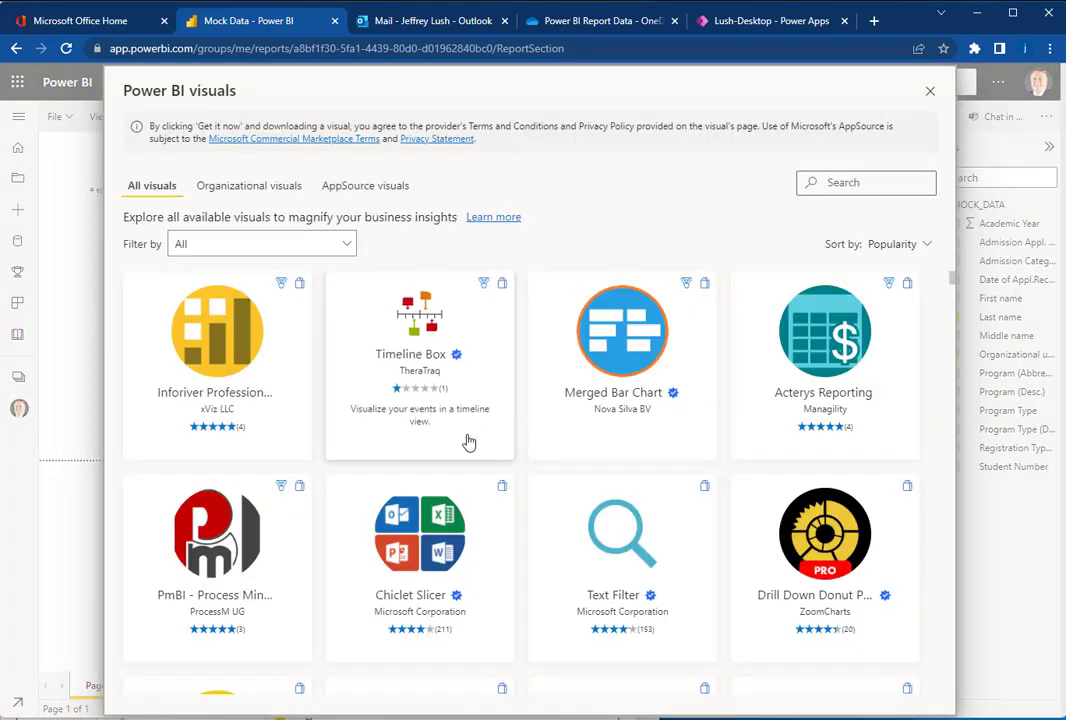
click(877, 182)
text(filt)
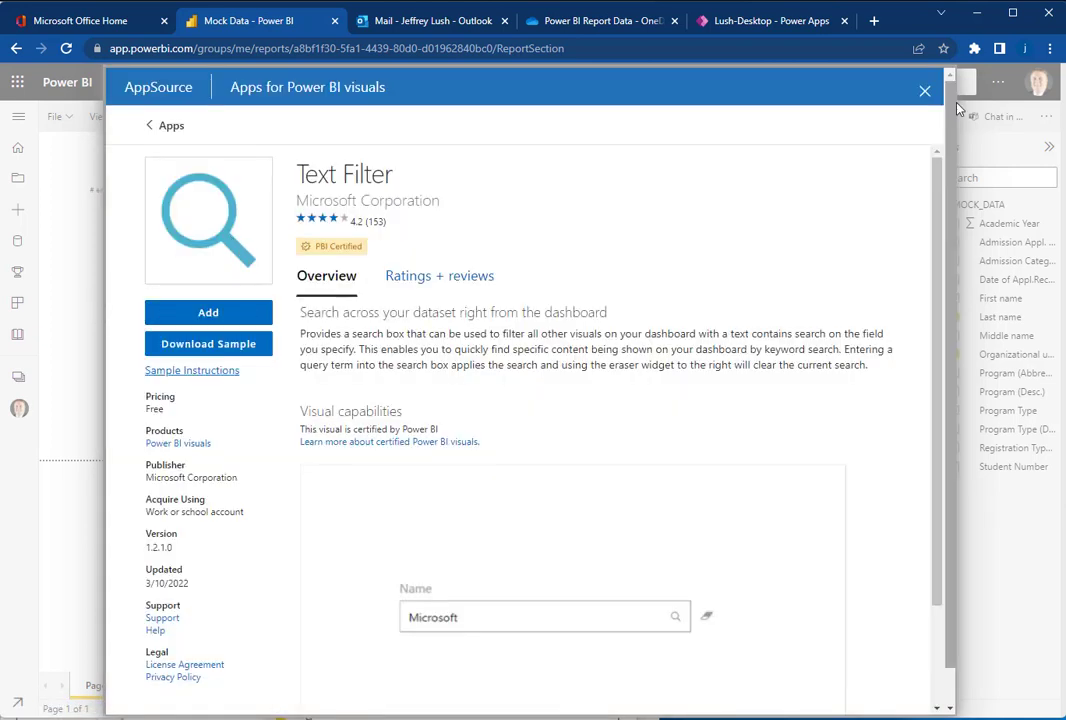
click(925, 91)
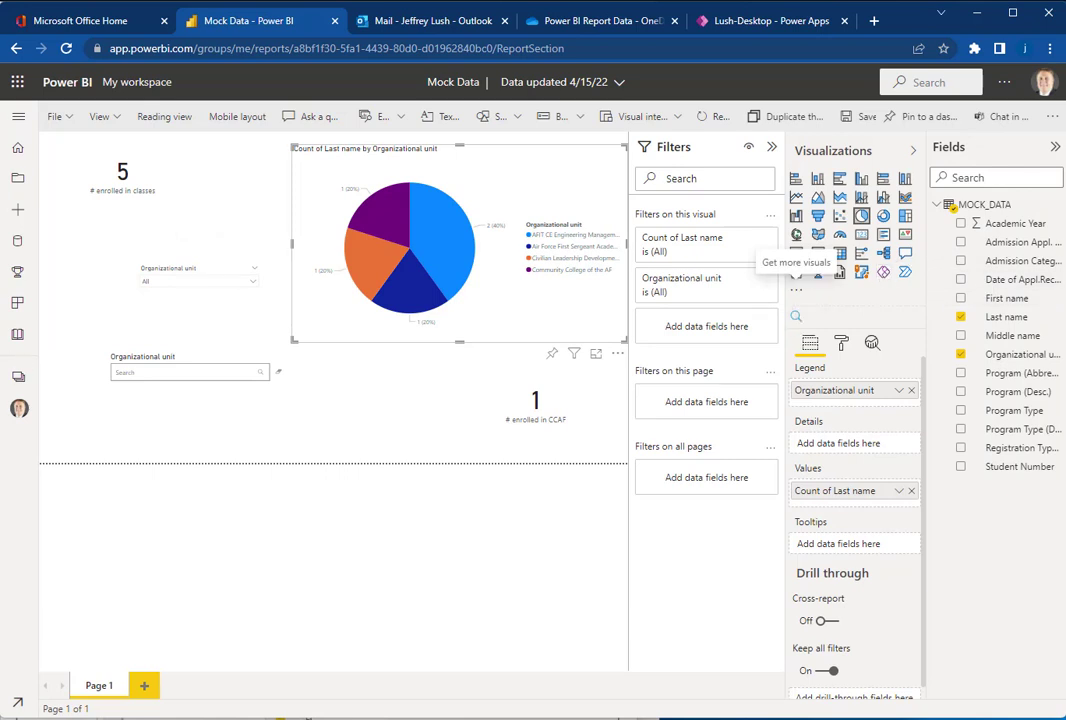
Step: Inspect the field assigned to the Organizational unit search box and to the Organizational unit slicer
click(226, 371)
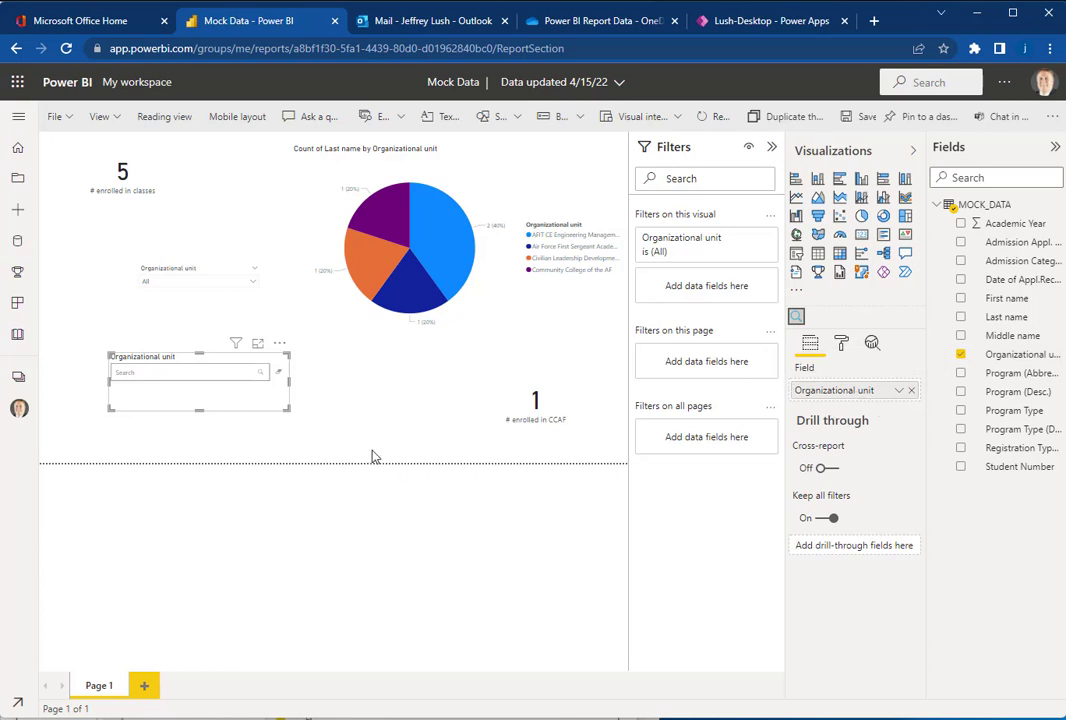
click(157, 278)
click(157, 278)
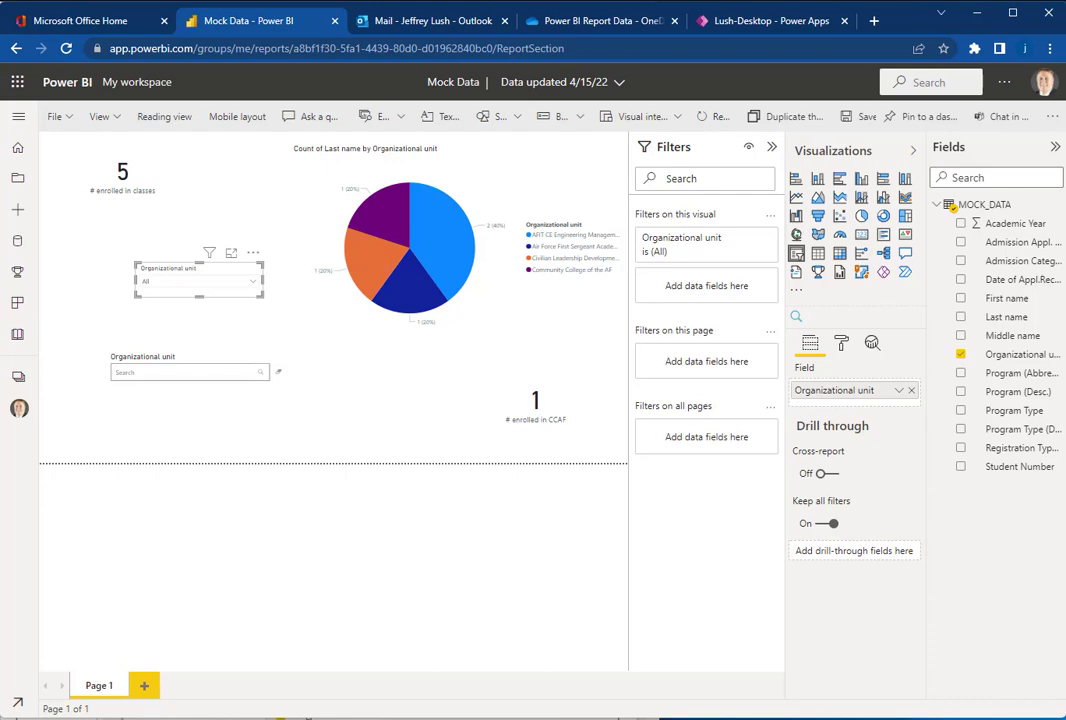
Step: Switch to the PDF guide and read how to add a text filter and create a drop-down slicer
key(alt+Tab)
scroll(350, 443, down, 5)
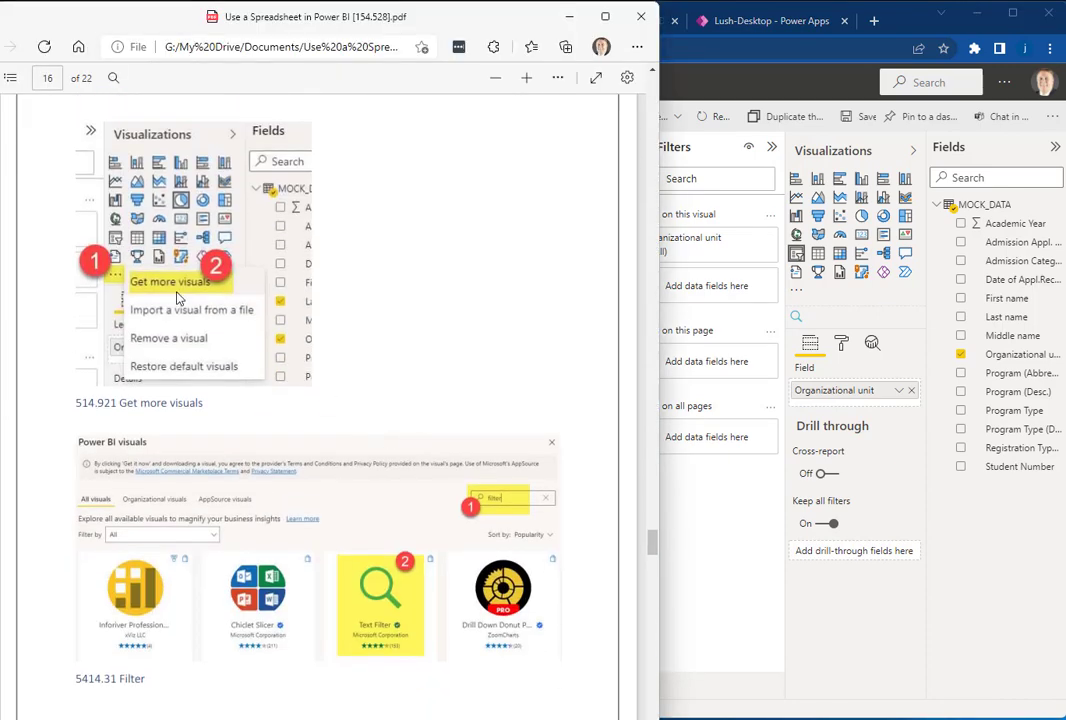
scroll(239, 346, down, 10)
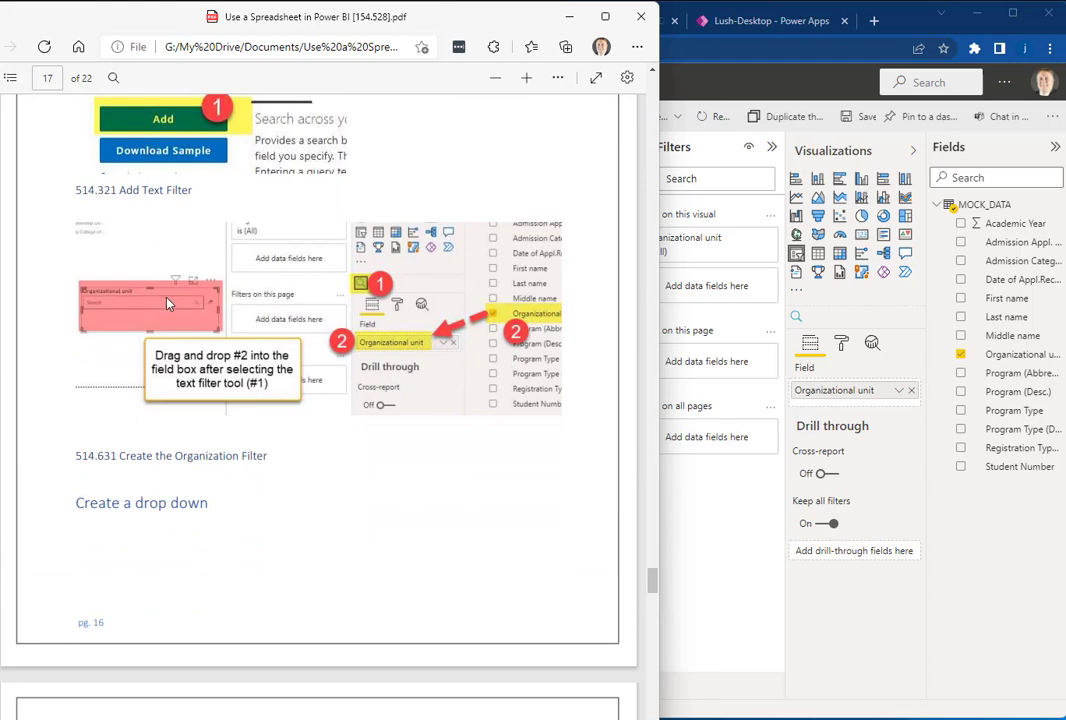
scroll(247, 371, down, 5)
scroll(102, 199, down, 3)
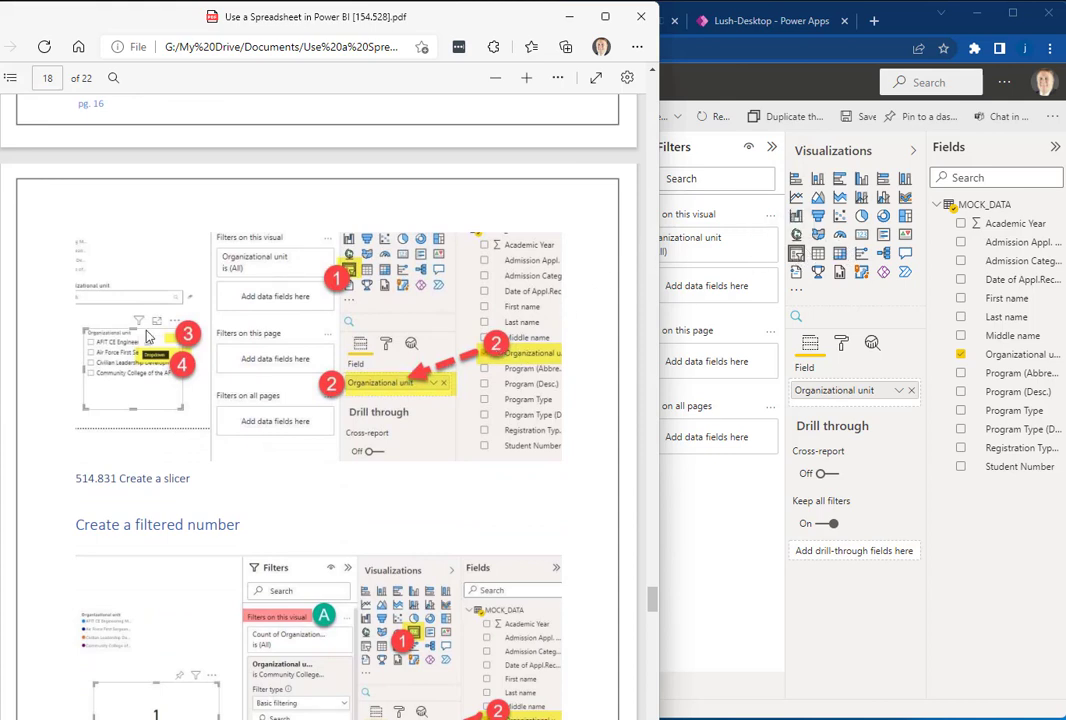
Step: Return to Power BI, enlarge the Organizational unit slicer and set its style to Dropdown
click(721, 514)
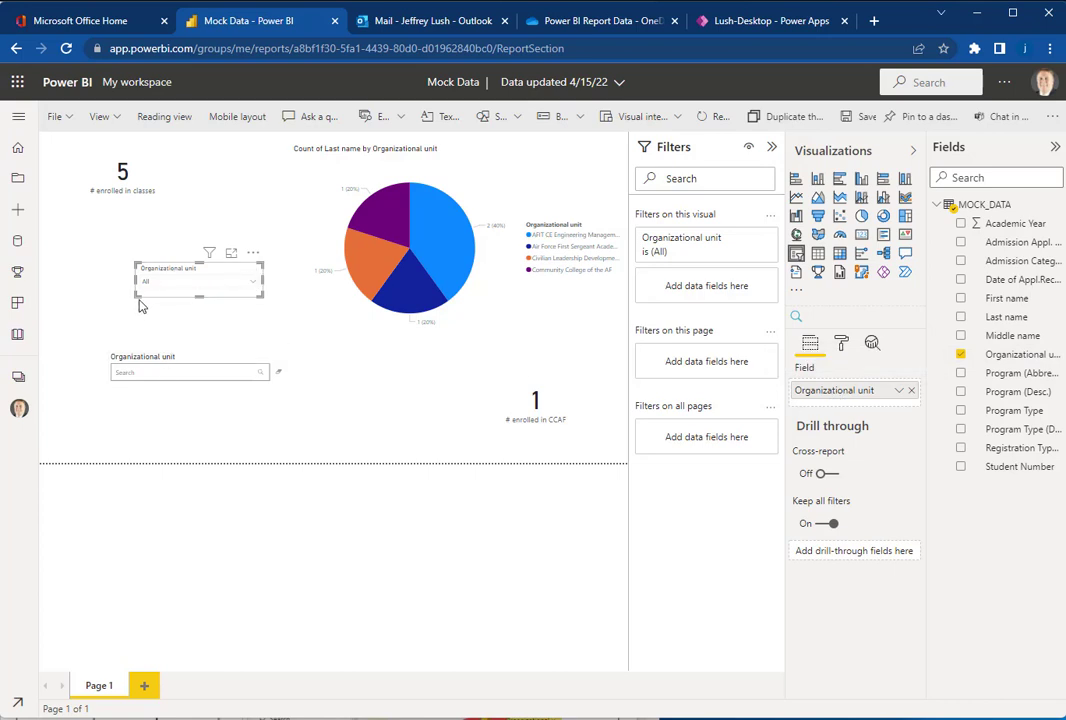
drag(134, 296, 51, 323)
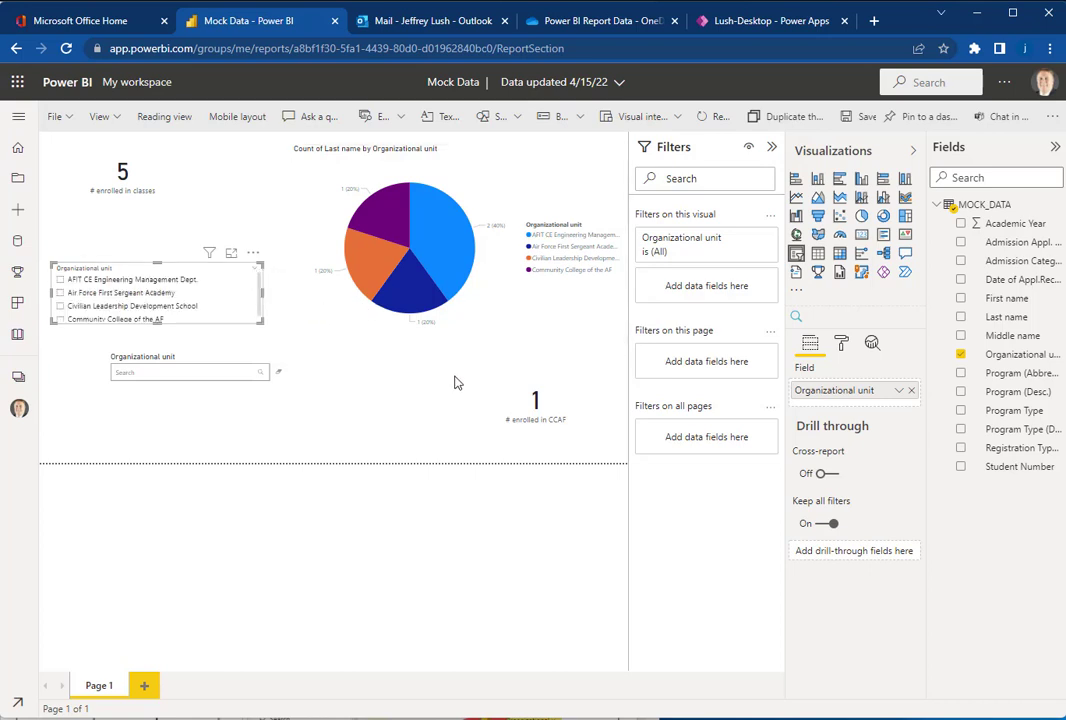
click(257, 270)
click(266, 300)
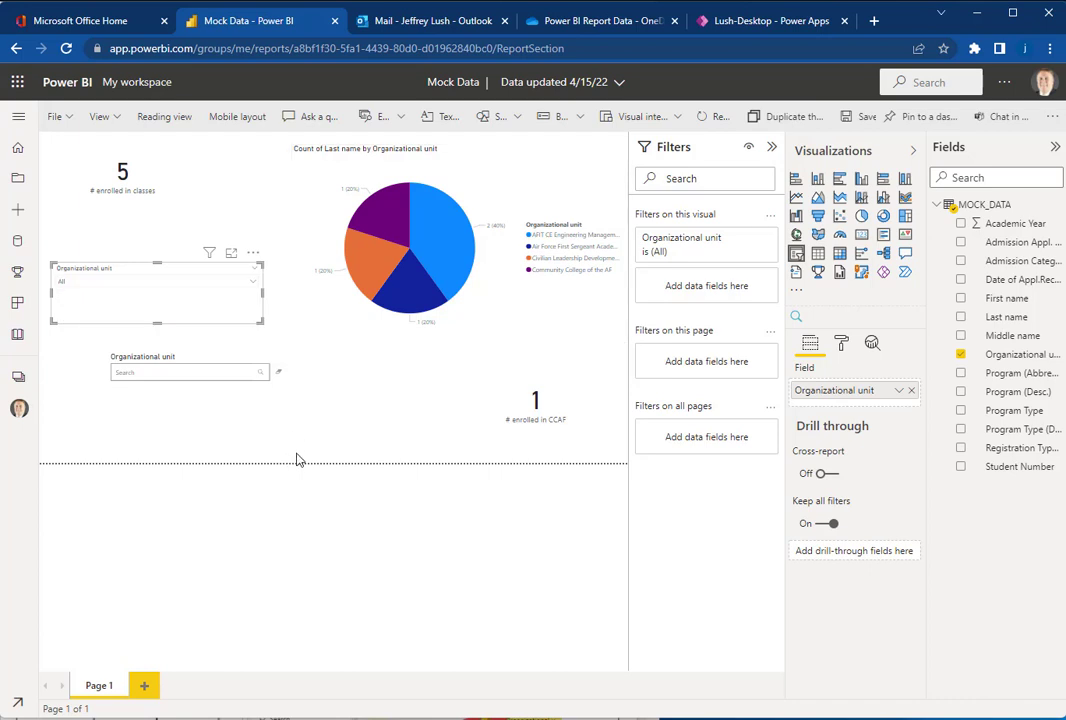
Step: Filter the report with the slicer to AFIT CE Engineering Management Dept. and Air Force First Sergeant Academy
click(254, 288)
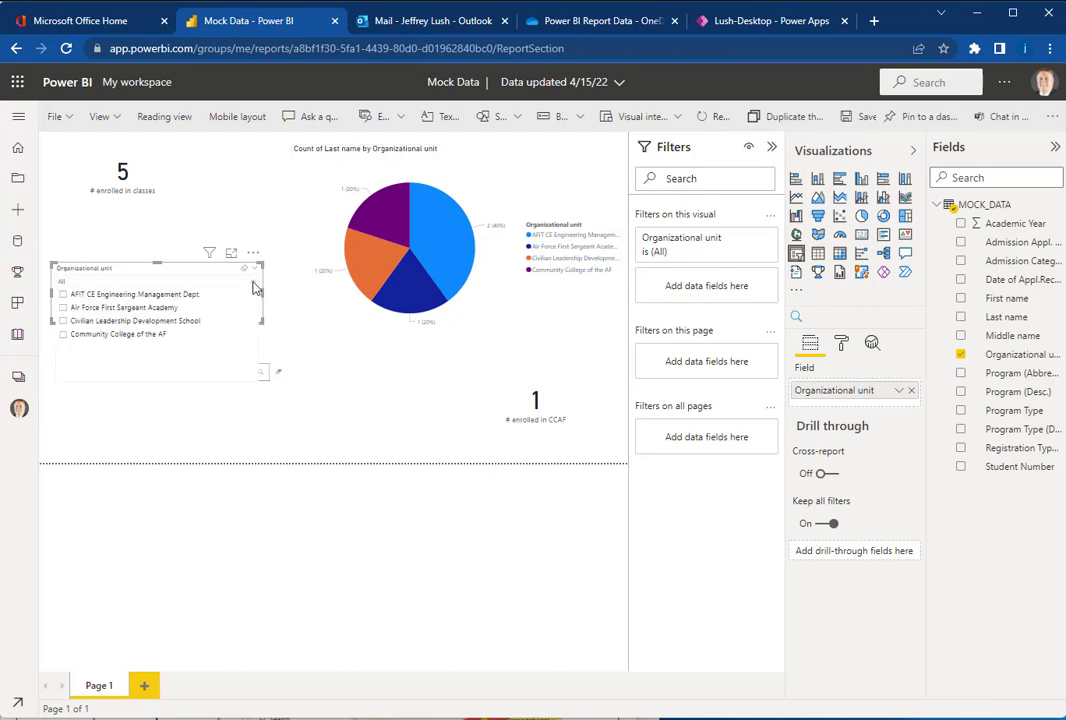
click(64, 295)
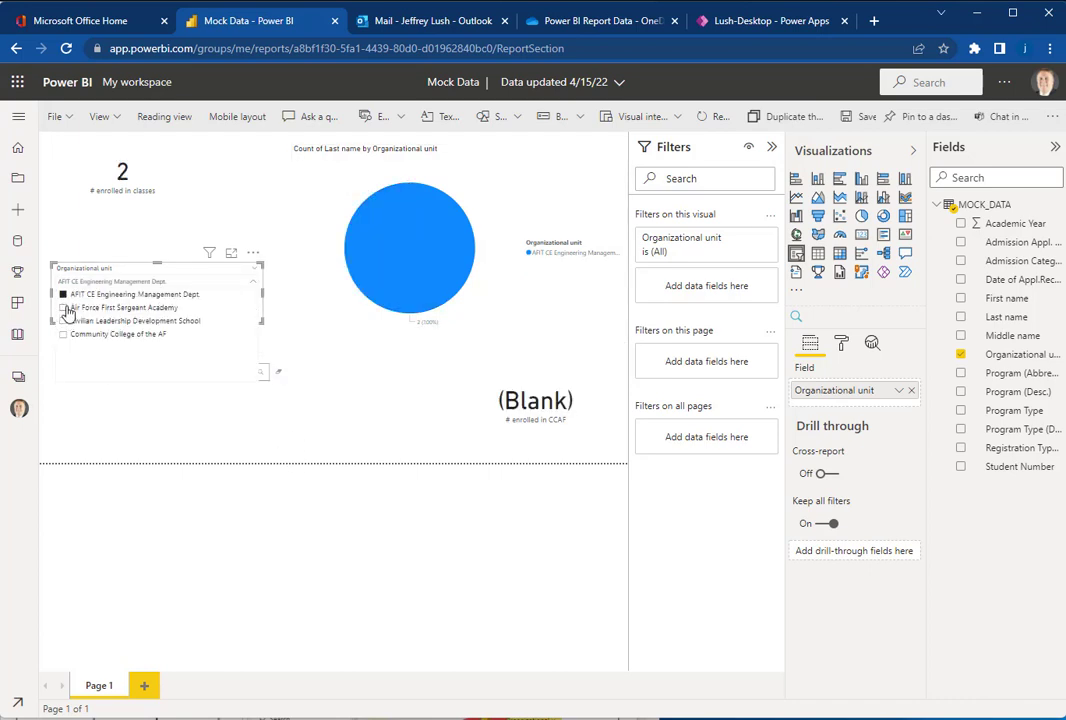
click(64, 308)
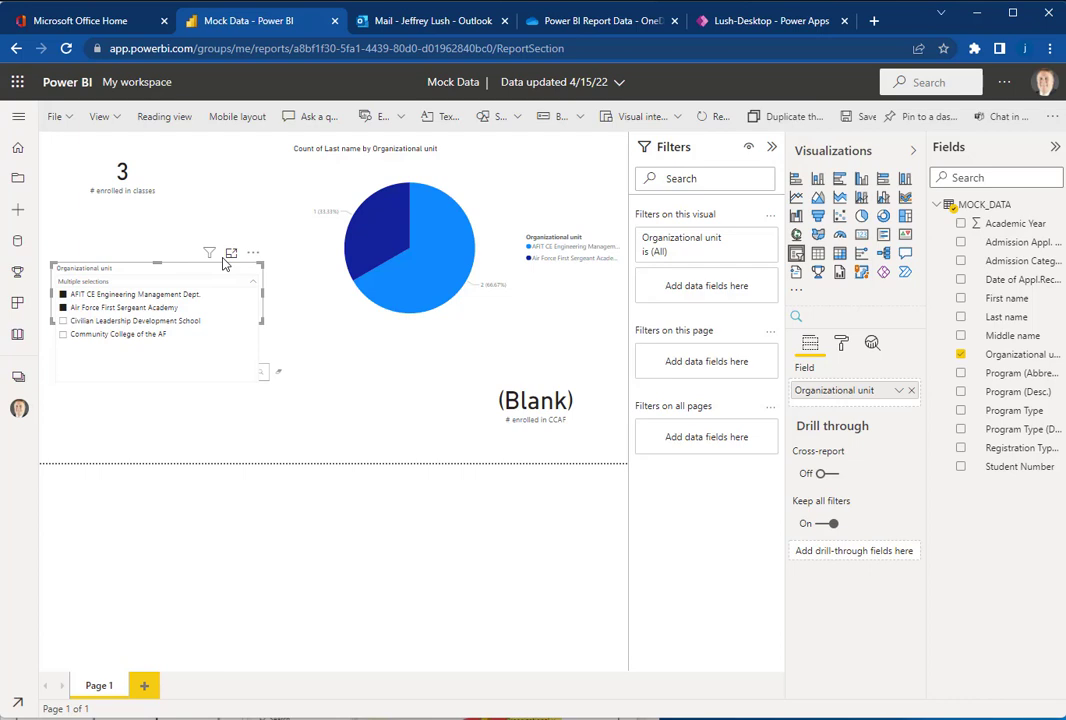
Step: Clear the Organizational unit slicer and filter the report to Civilian Leadership Development School
click(246, 277)
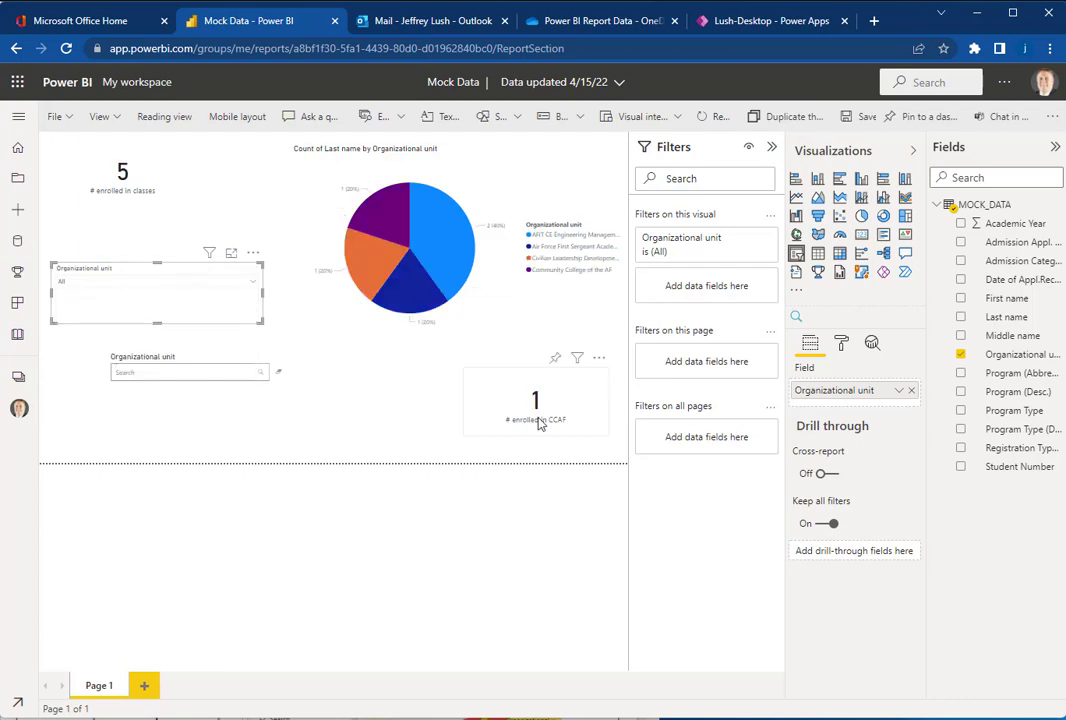
click(254, 282)
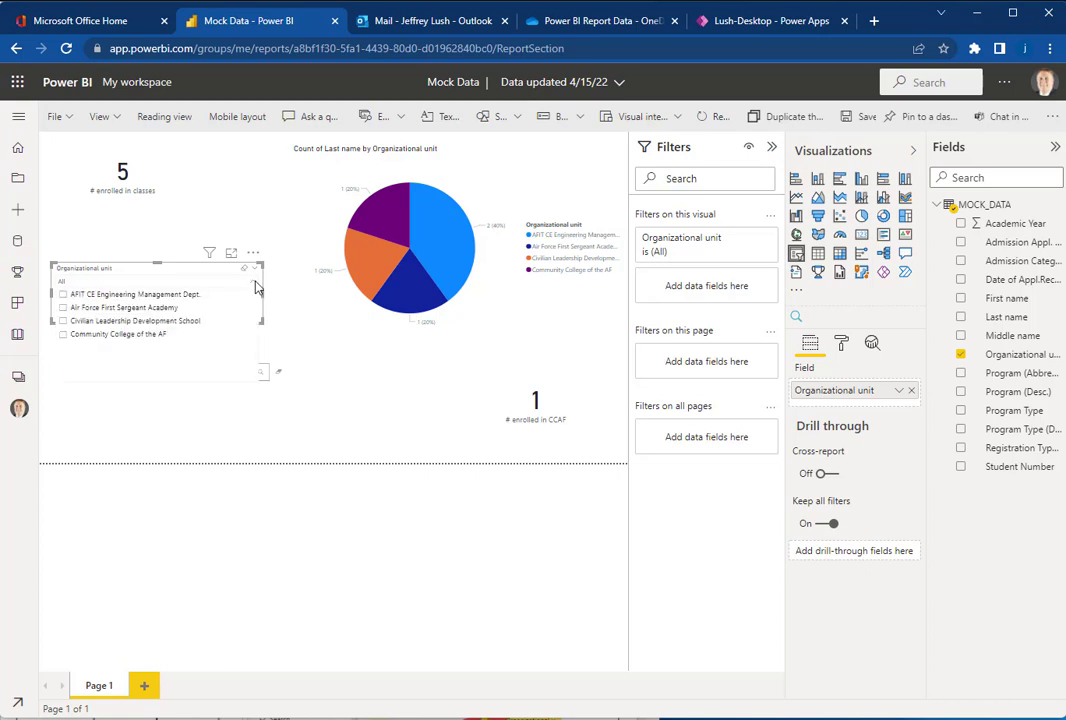
click(63, 321)
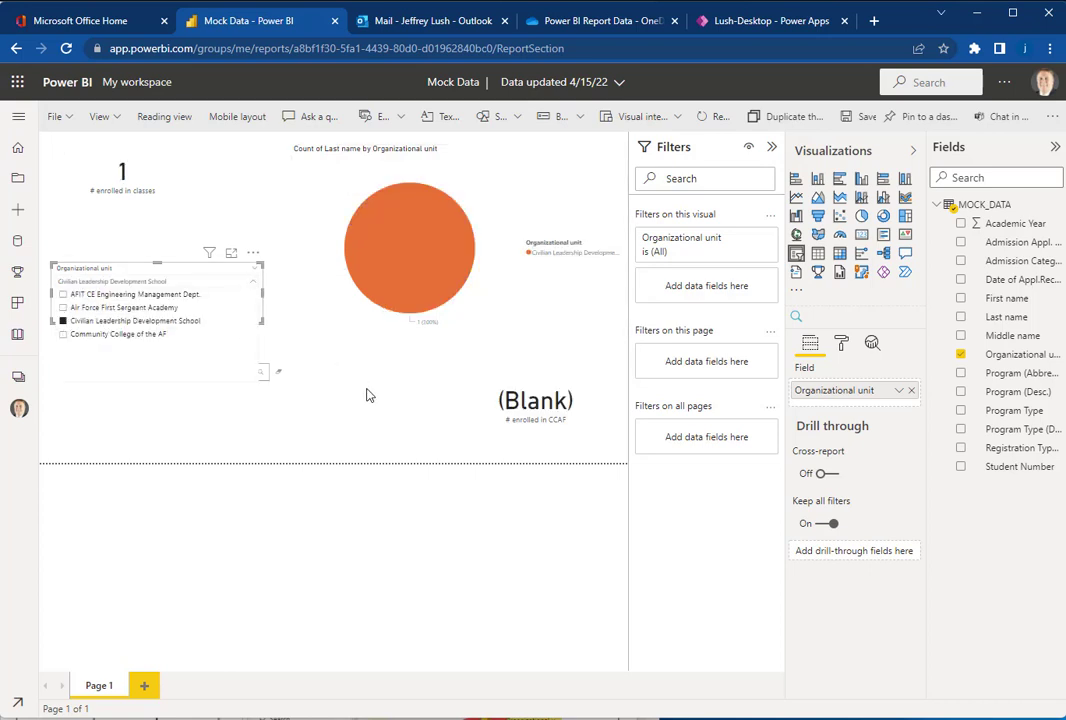
Step: Filter the report to Community College of the AF plus Air Force First Sergeant Academy, and clear the slicer selection
click(63, 334)
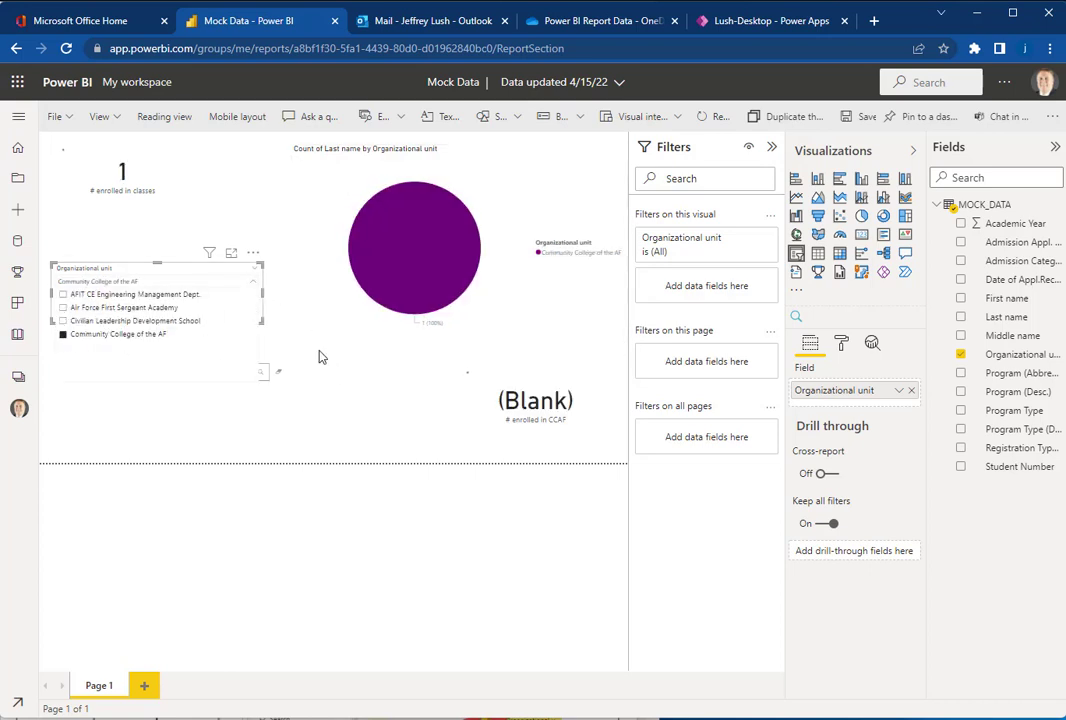
ctrl+click(124, 307)
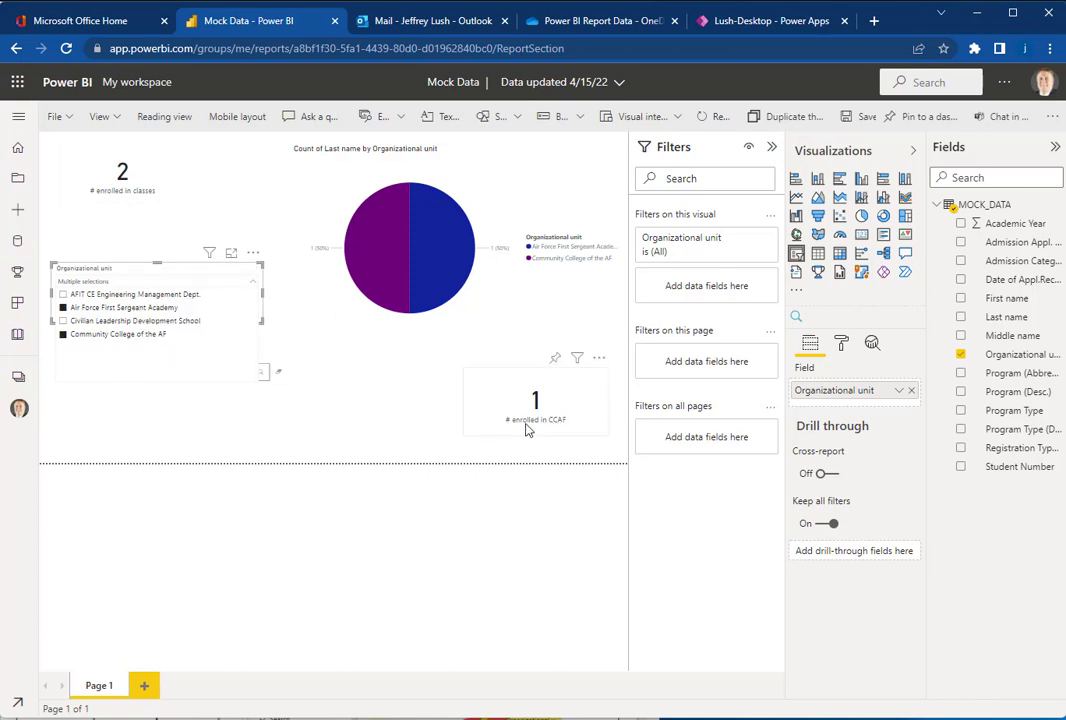
click(368, 393)
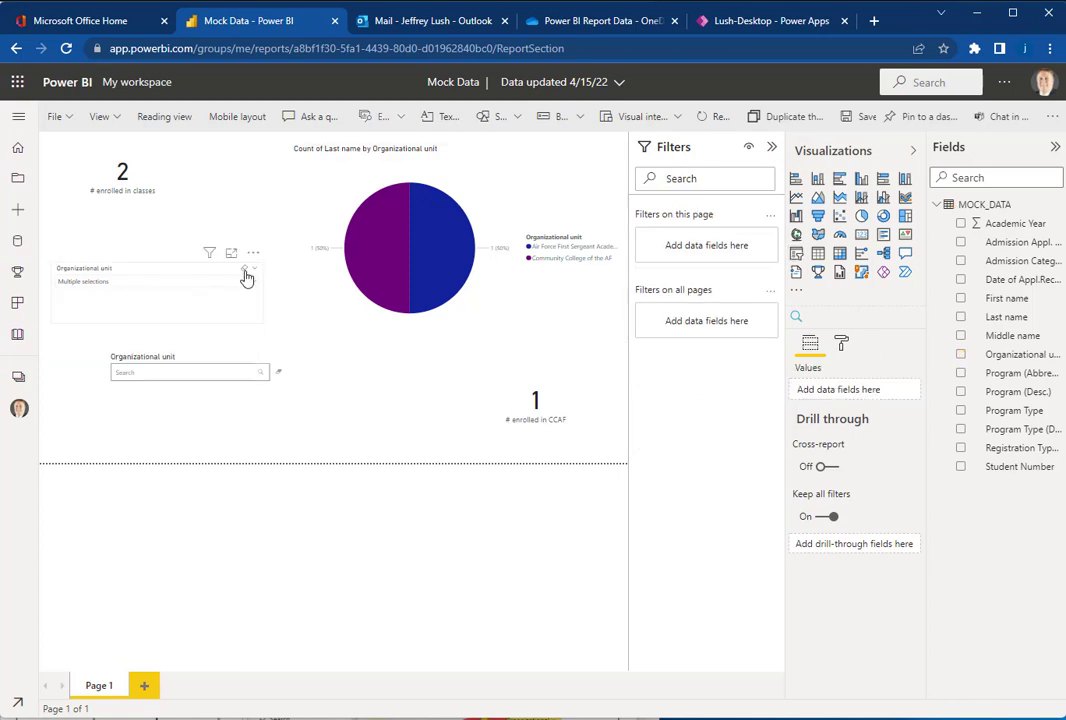
click(246, 272)
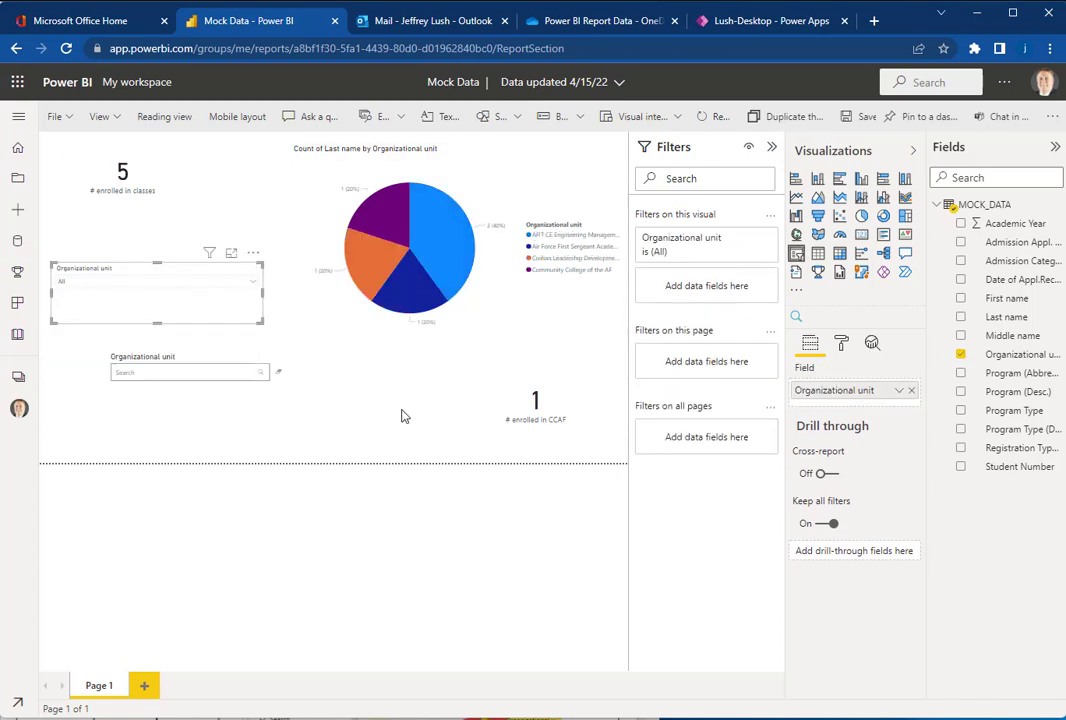
Step: Compare the visual-level filters of the # enrolled in CCAF card and the # enrolled in classes card
click(543, 412)
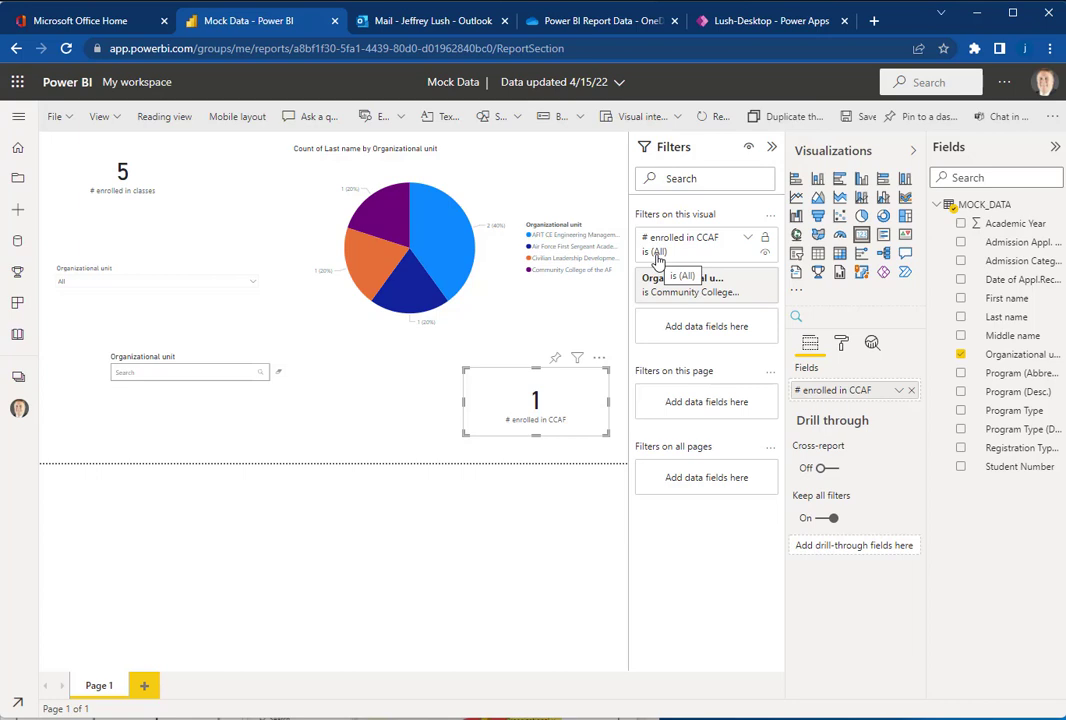
click(126, 150)
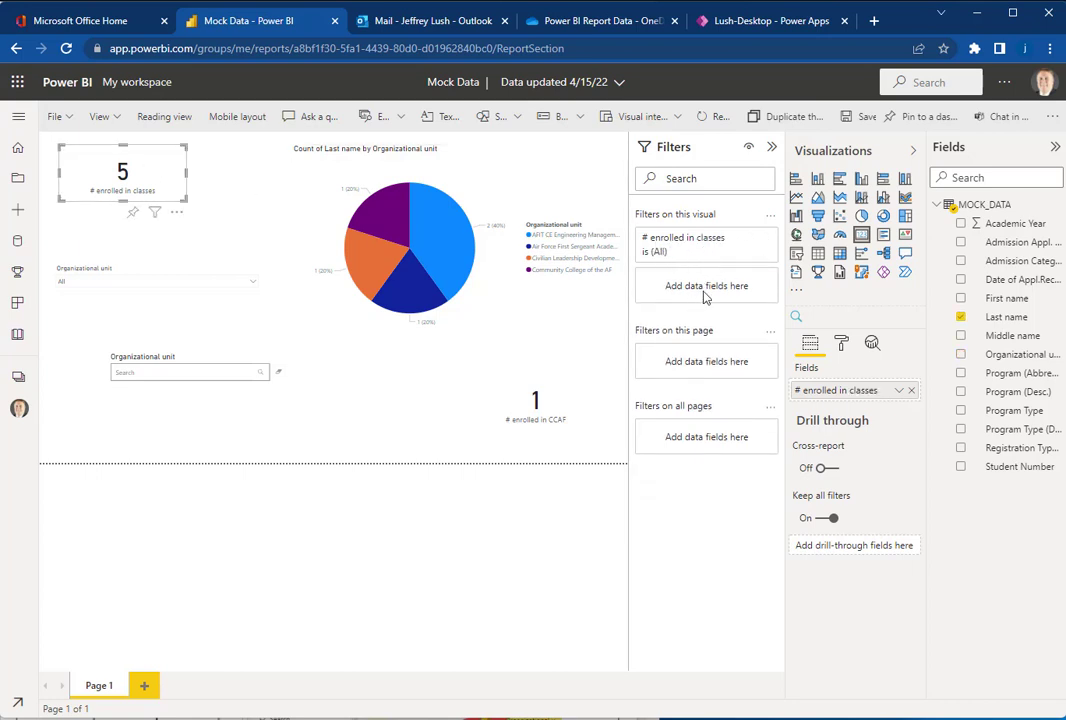
click(577, 401)
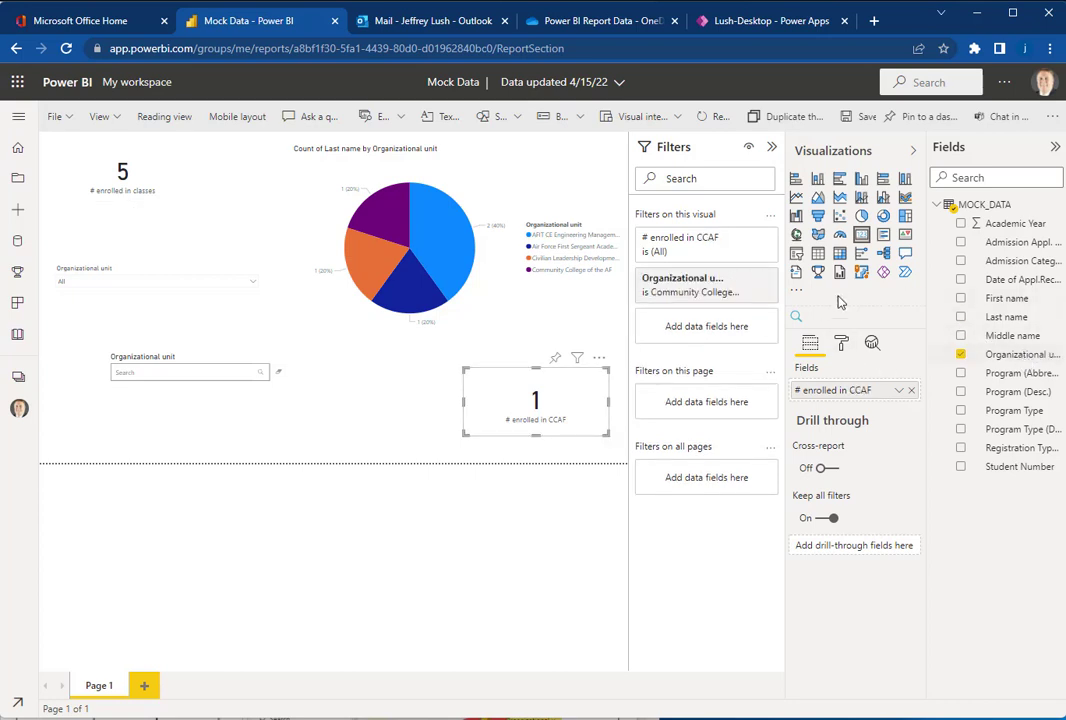
Step: Switch the # enrolled in CCAF card's Organizational unit filter to AFIT CE Engineering and back to Community College, and view the field's aggregation options
click(705, 280)
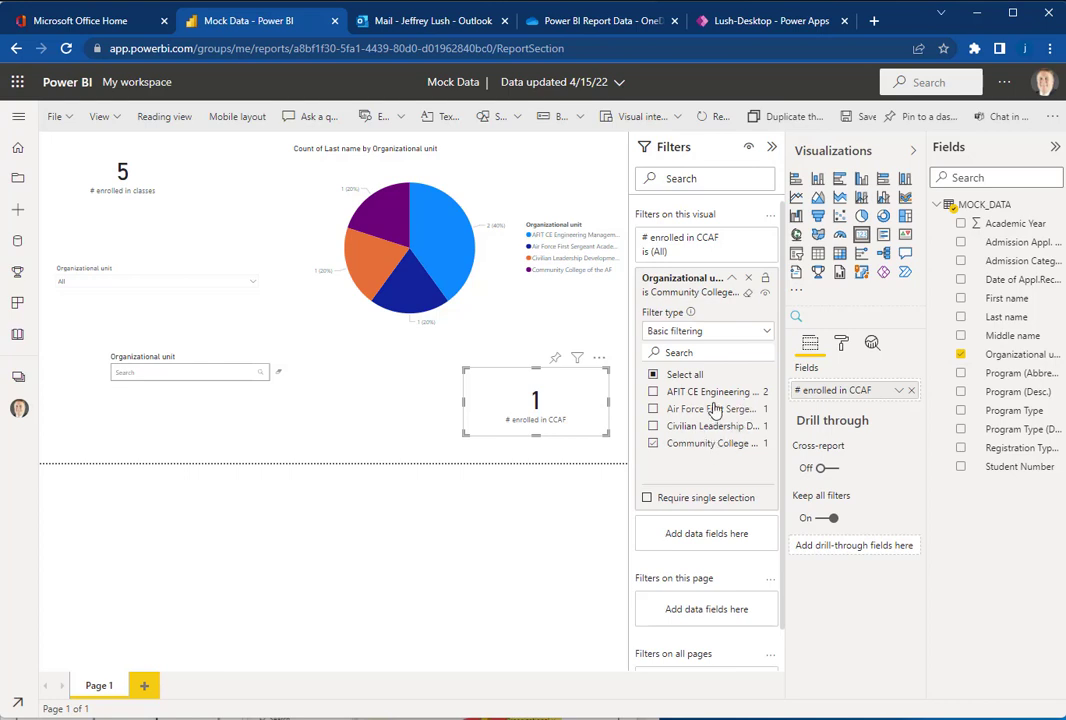
click(654, 444)
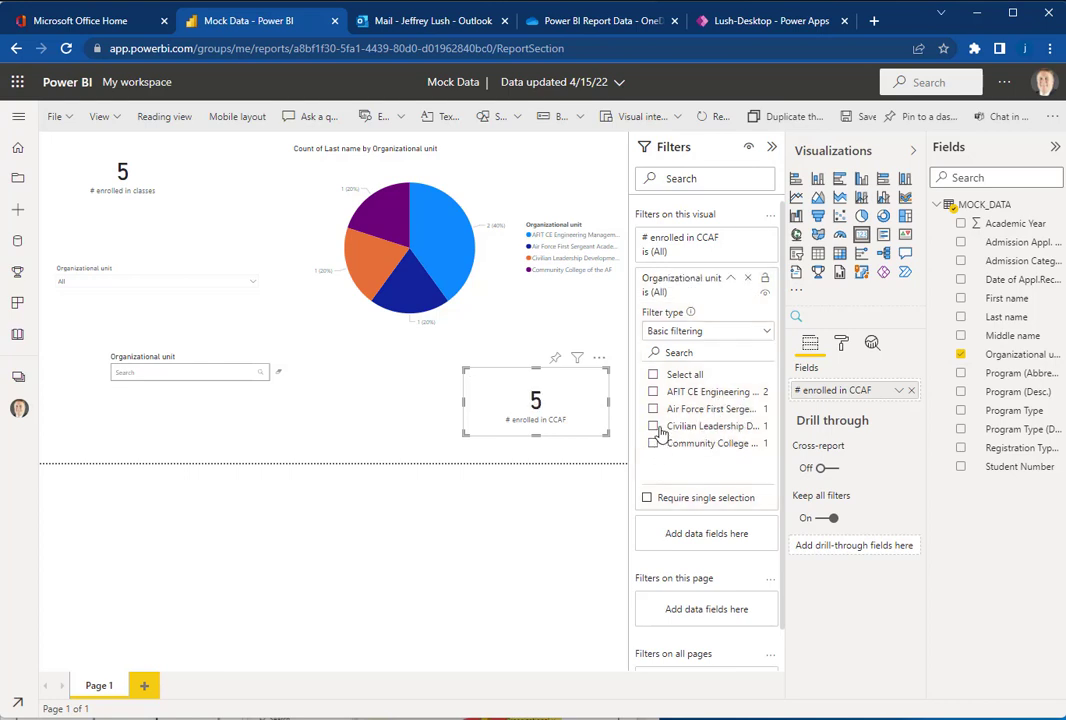
click(653, 392)
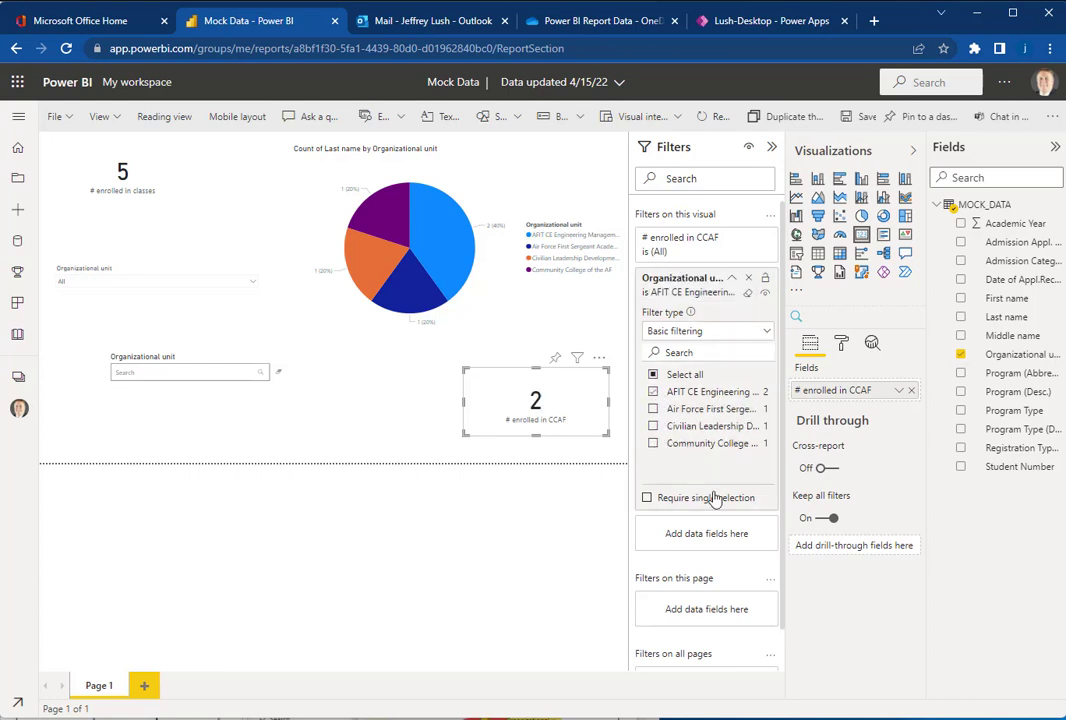
click(654, 443)
click(654, 394)
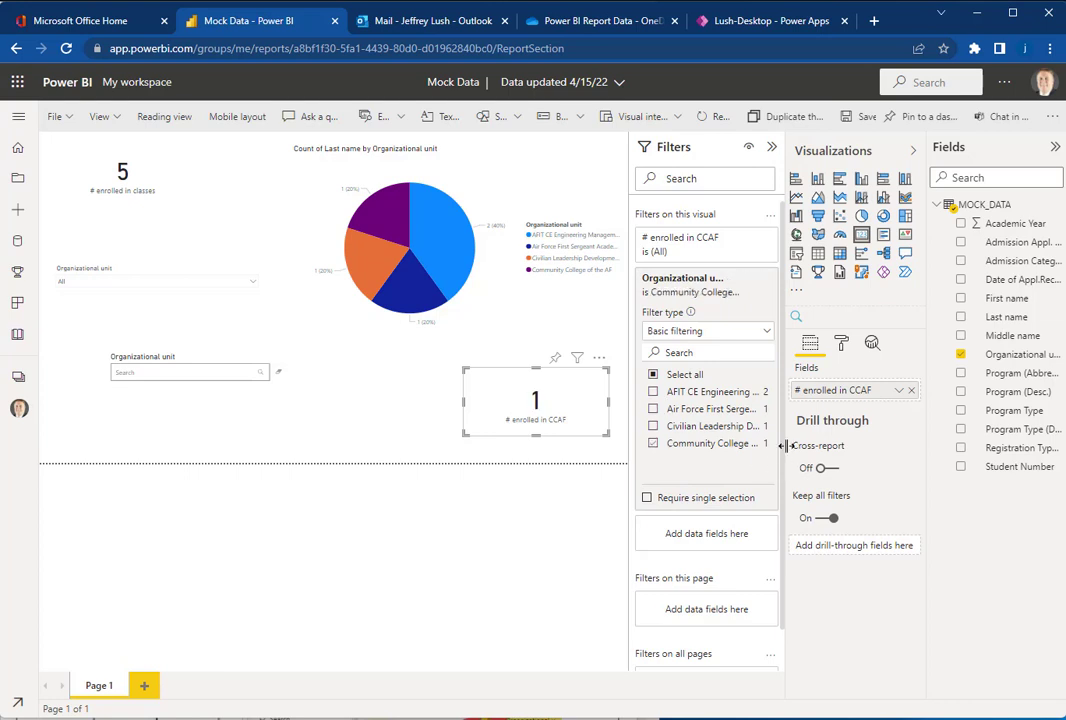
click(899, 391)
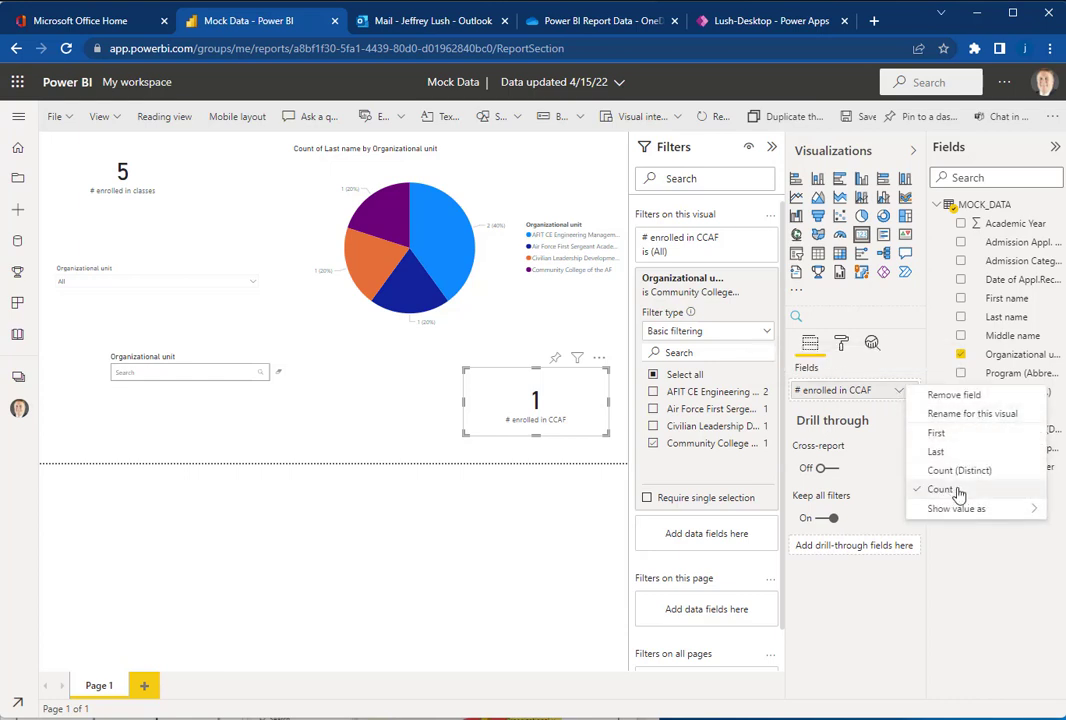
key(Escape)
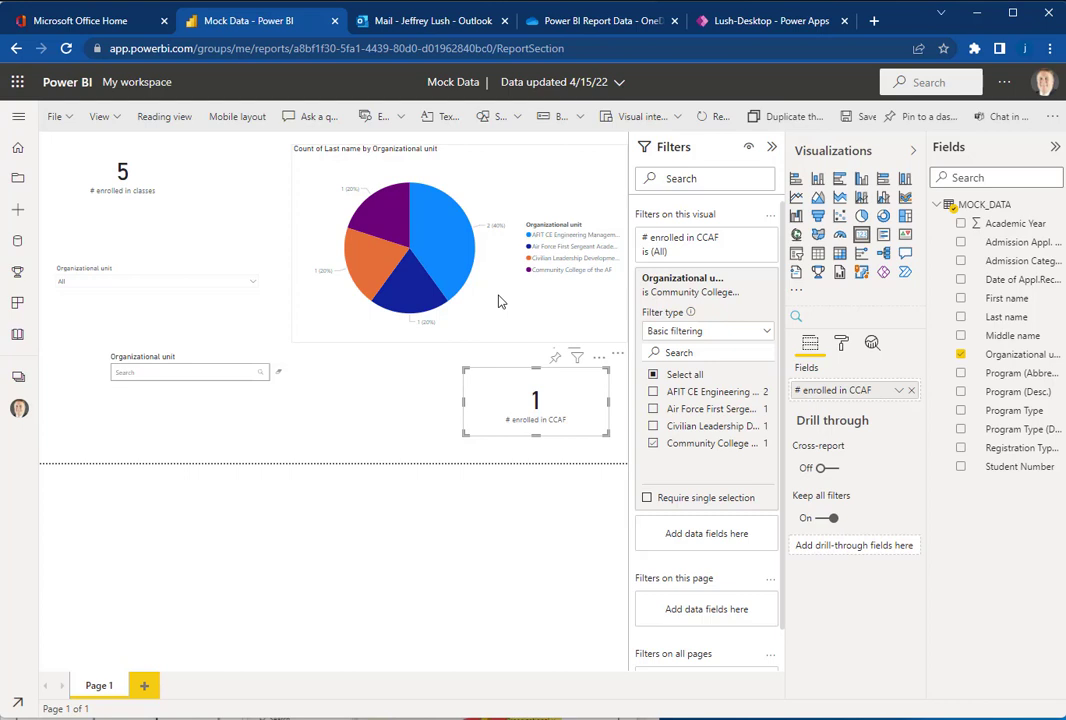
Step: Set the background color of the # enrolled in classes card to light blue
click(165, 175)
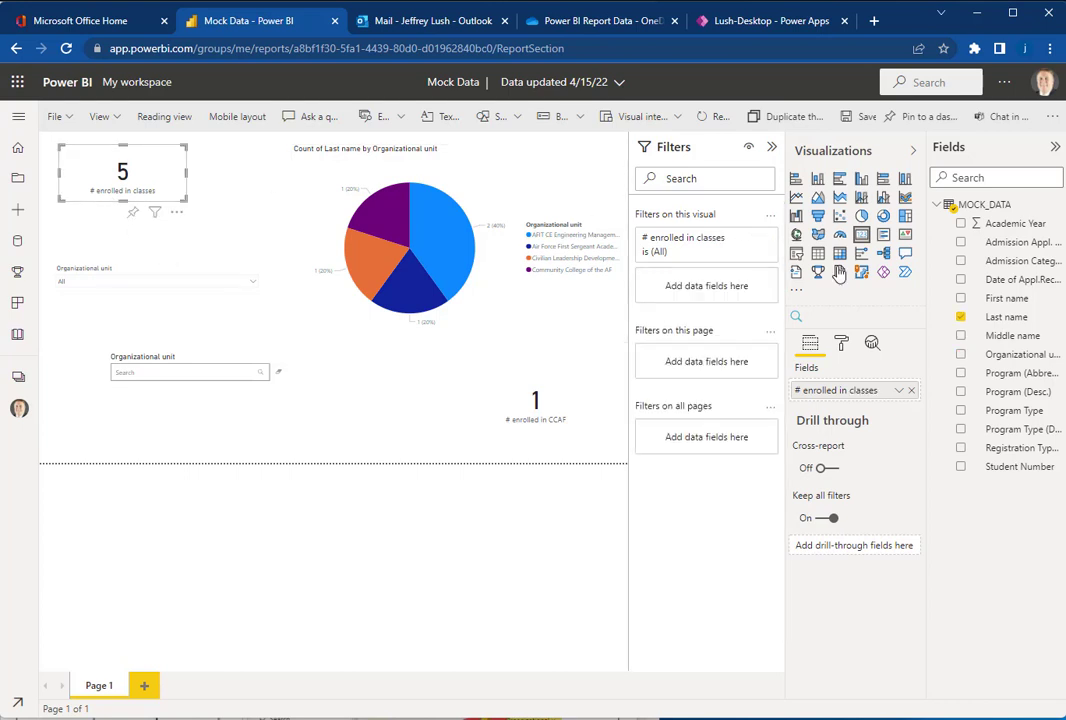
click(841, 342)
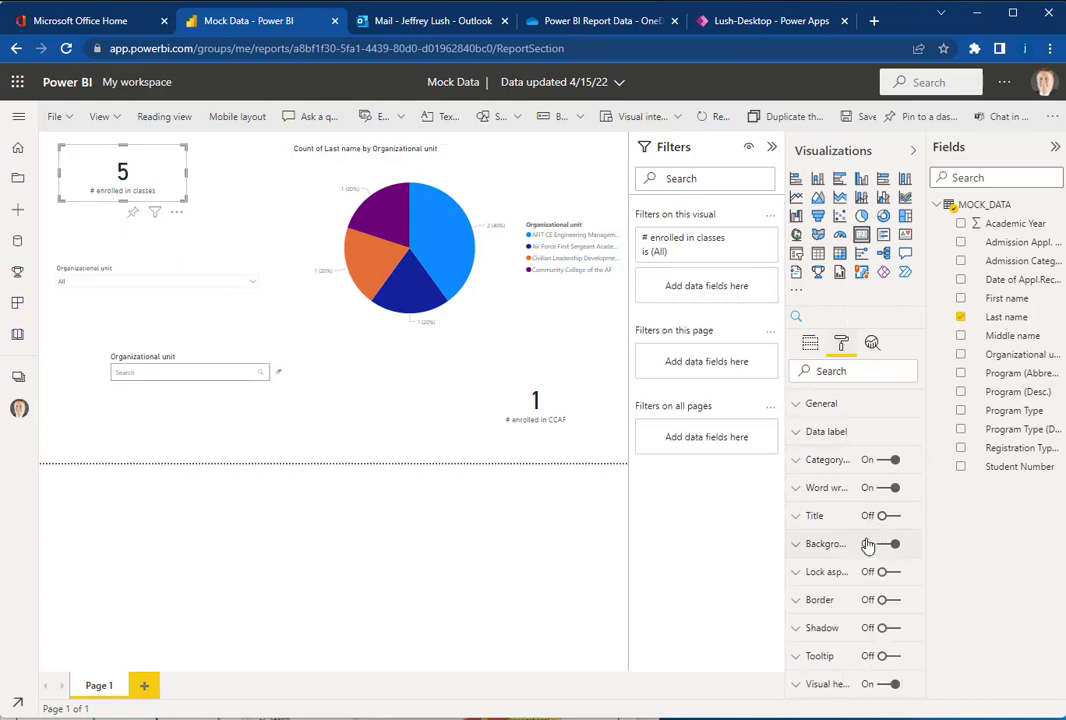
click(800, 544)
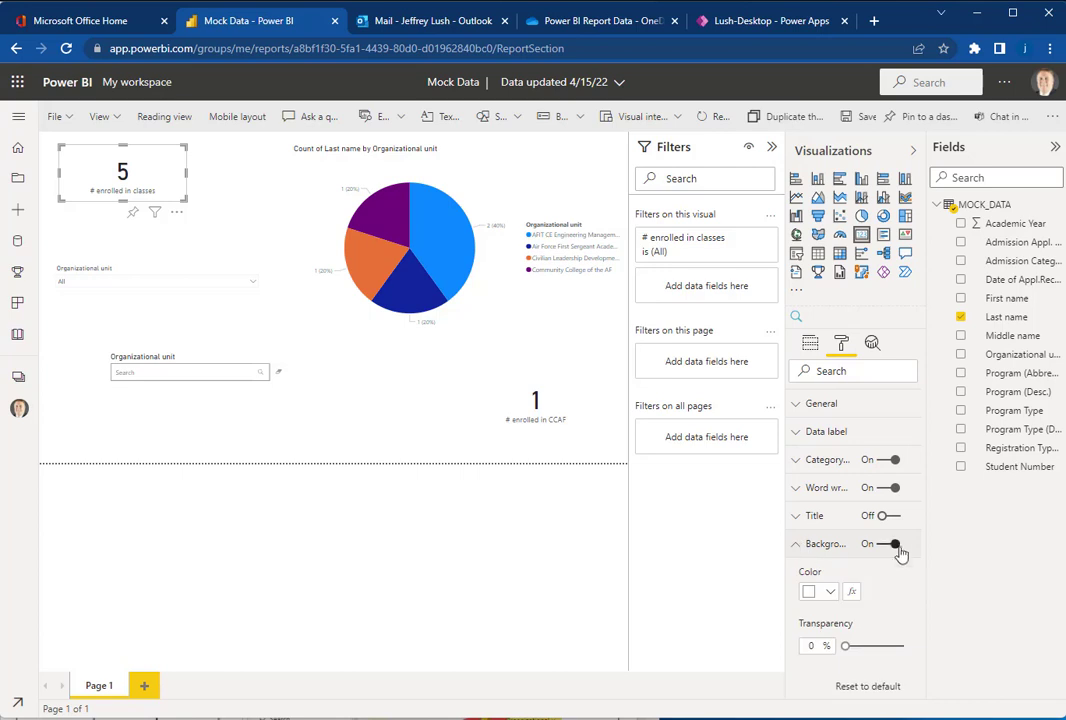
click(831, 594)
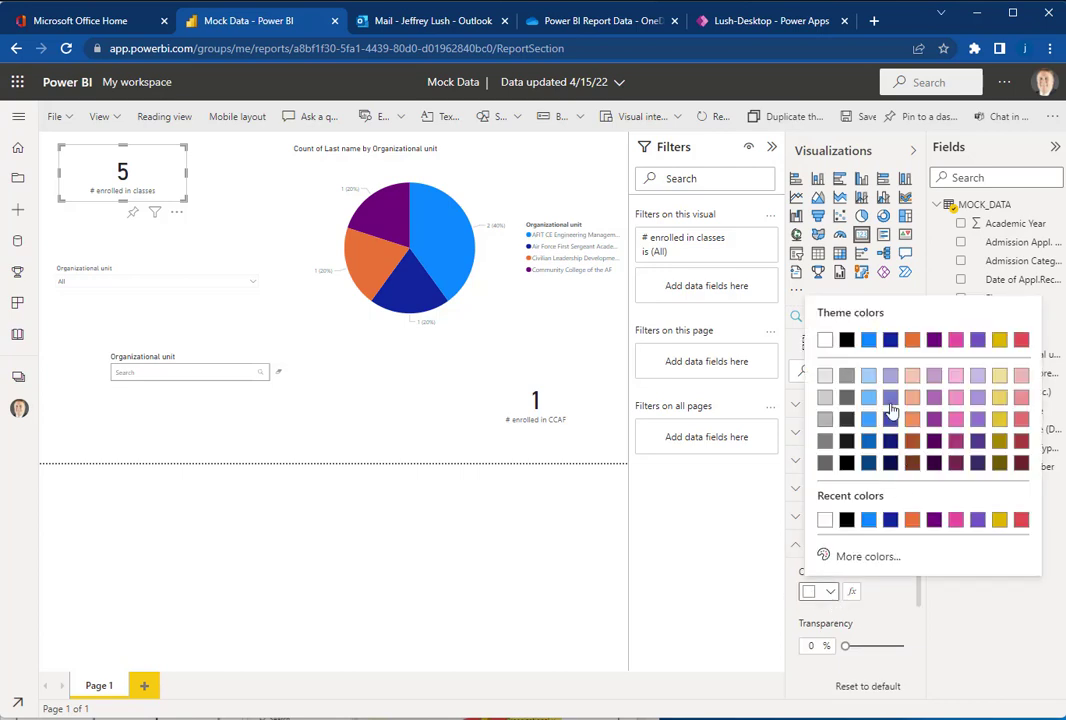
click(868, 377)
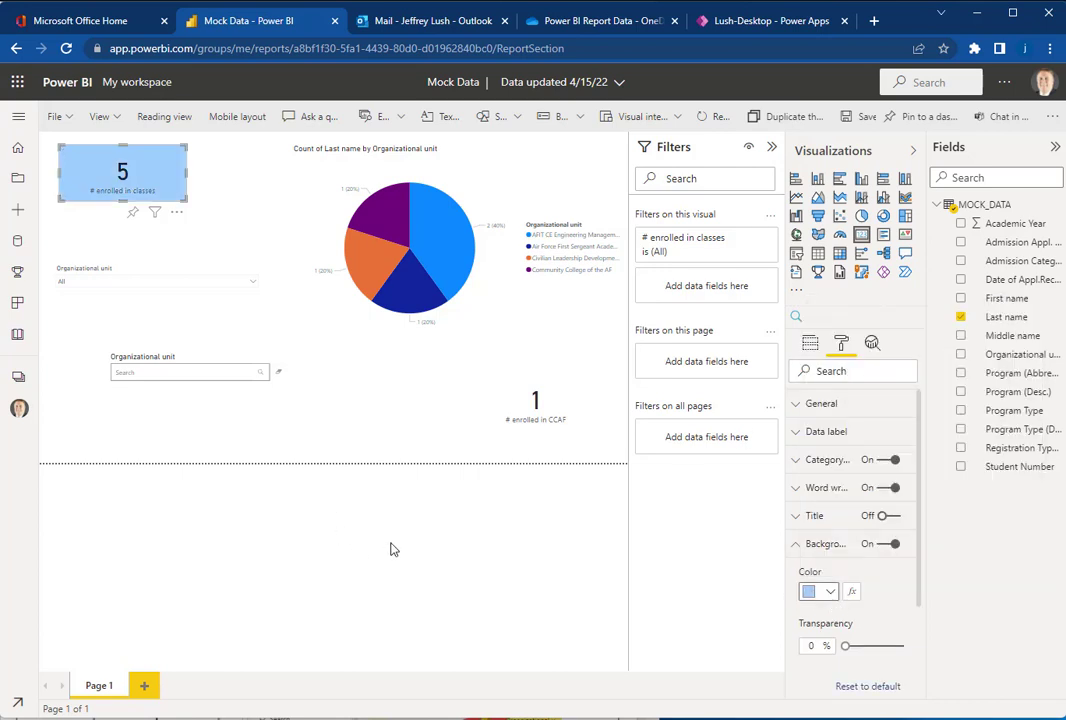
Step: Set the data label color of the # enrolled in classes card to white
click(826, 433)
click(808, 433)
click(797, 433)
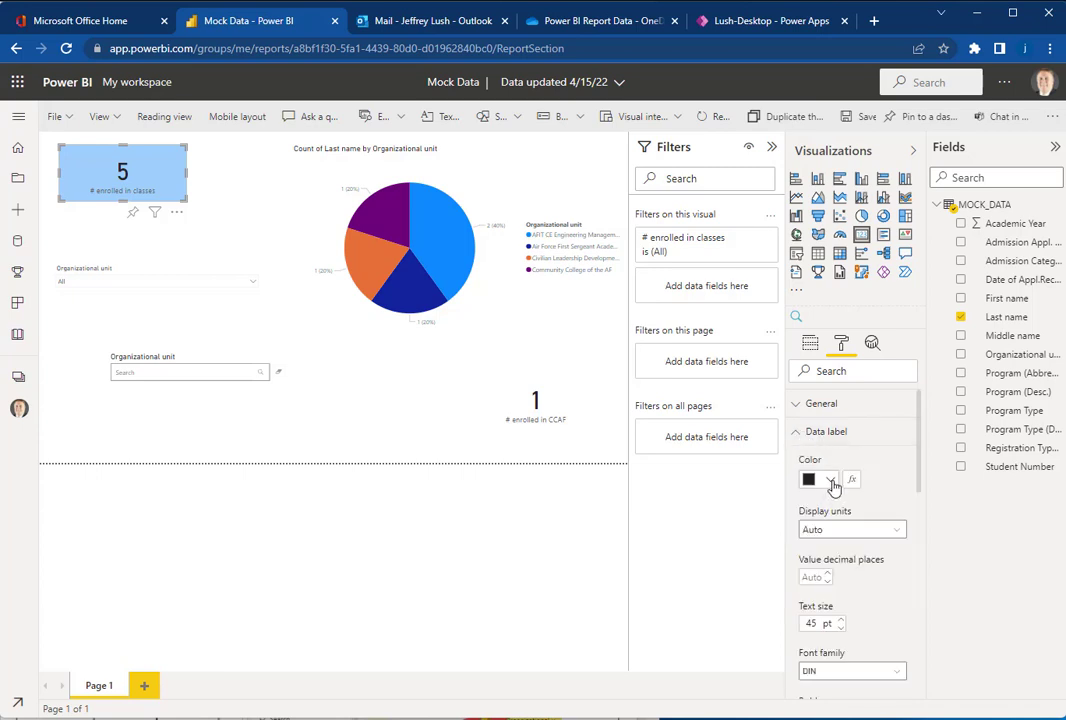
click(830, 482)
click(826, 232)
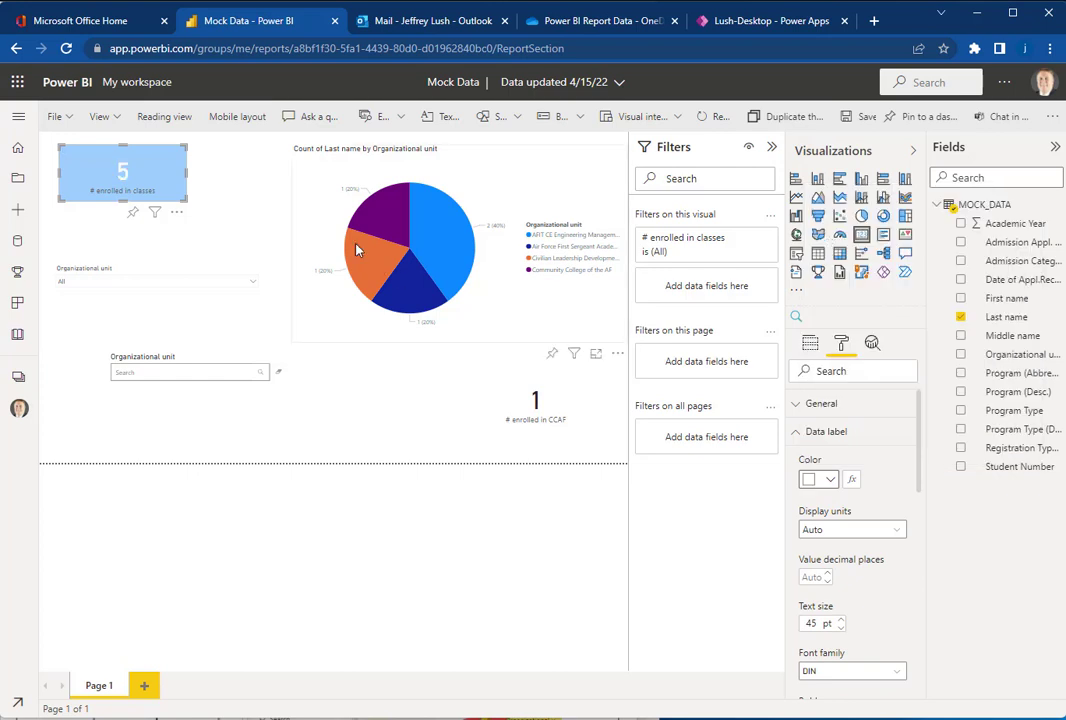
Step: Set the category label color of the # enrolled in classes card to white
click(797, 431)
click(799, 463)
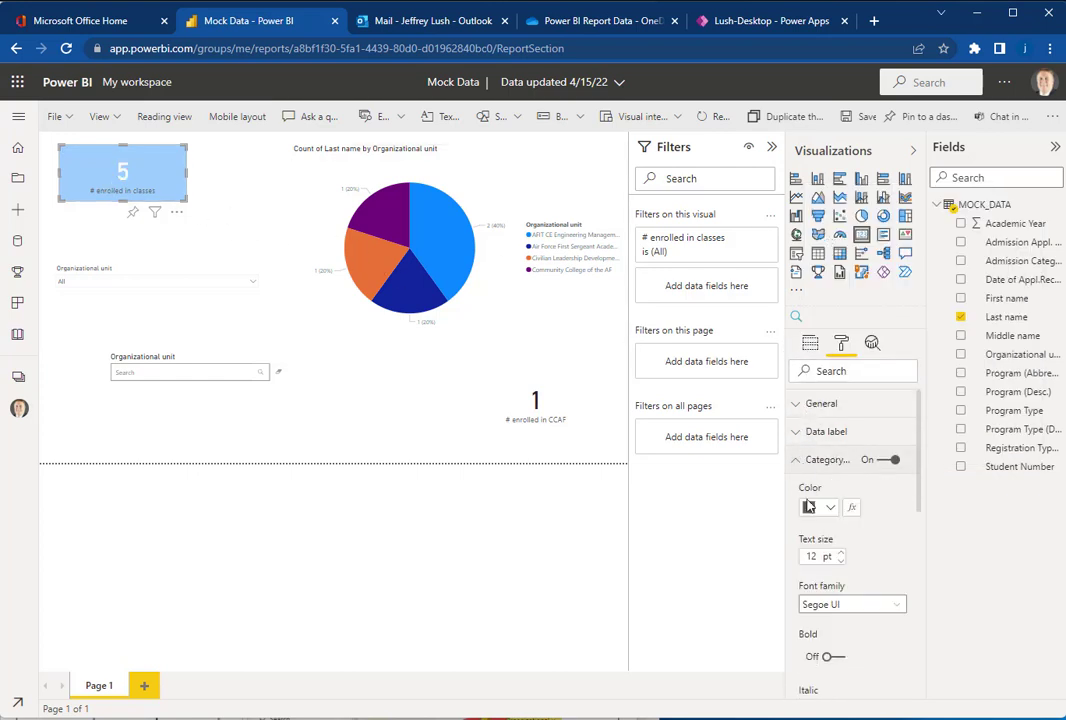
click(829, 507)
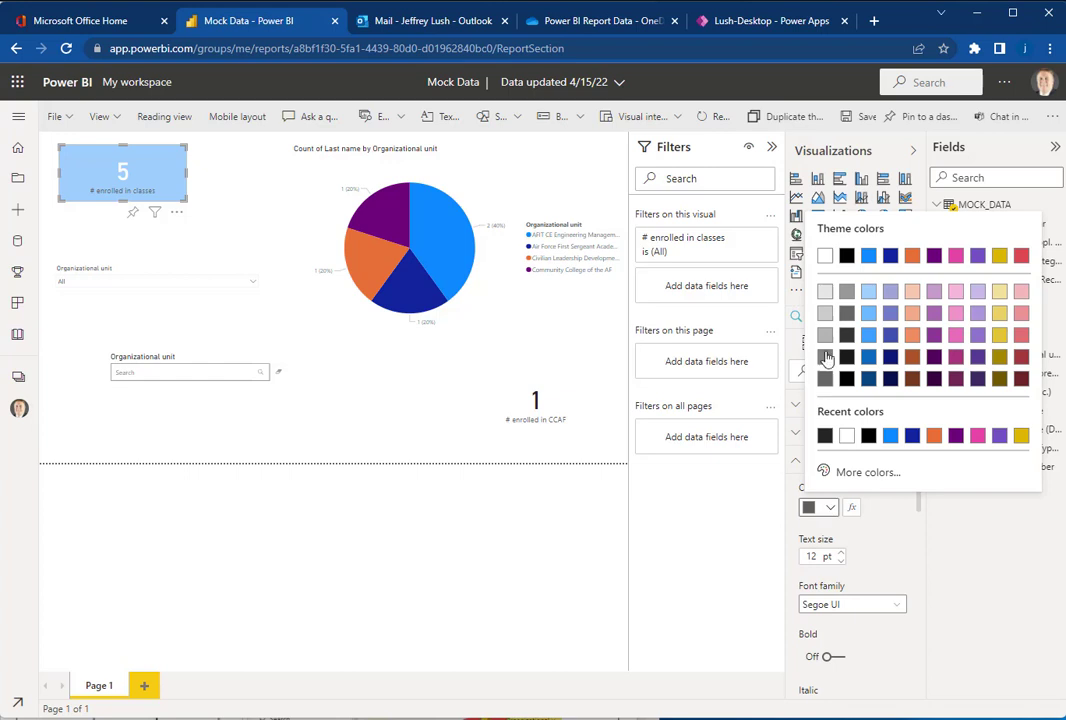
click(826, 257)
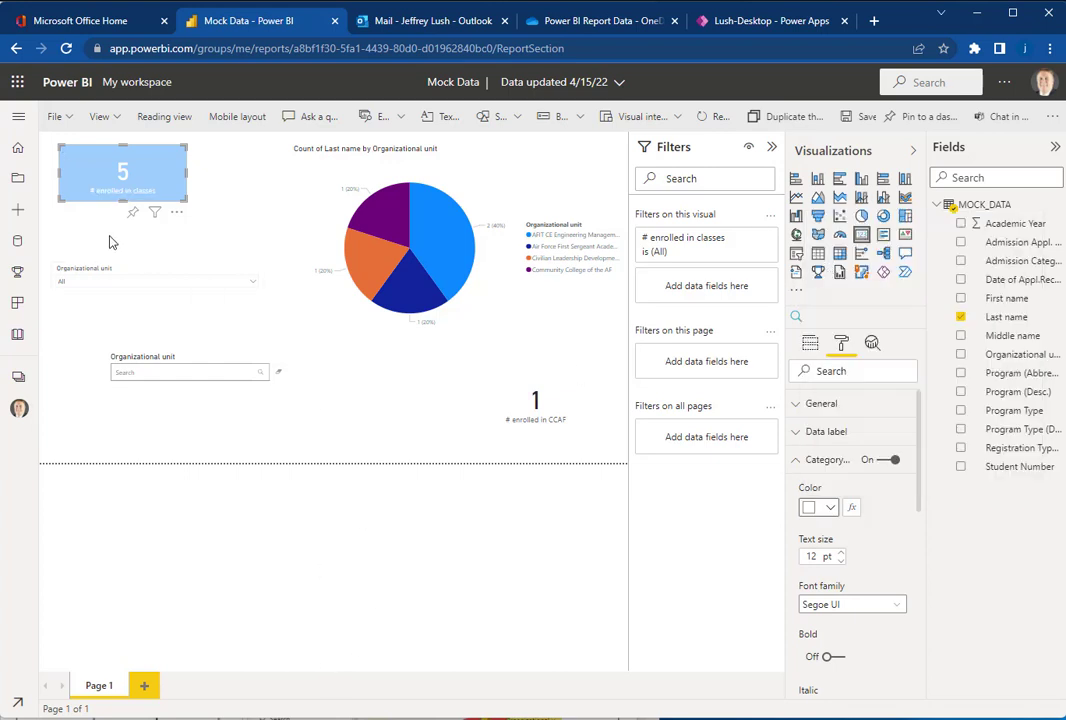
Step: Change the # enrolled in classes card's background to the dark blue theme color and save the report
scroll(851, 543, down, 5)
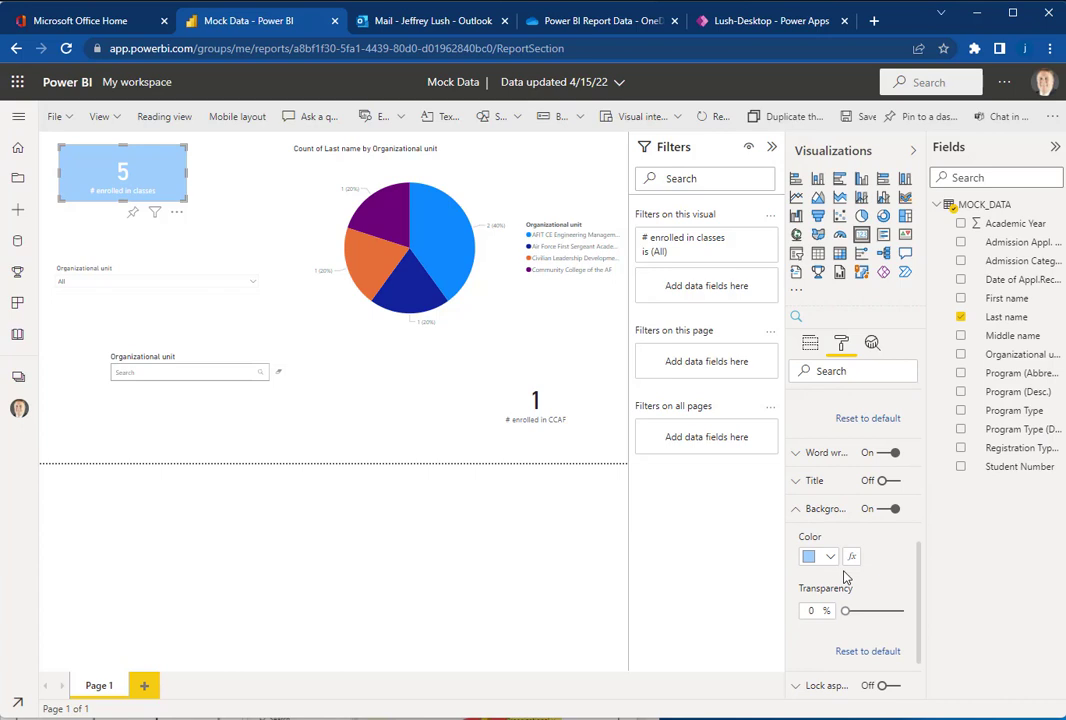
click(830, 556)
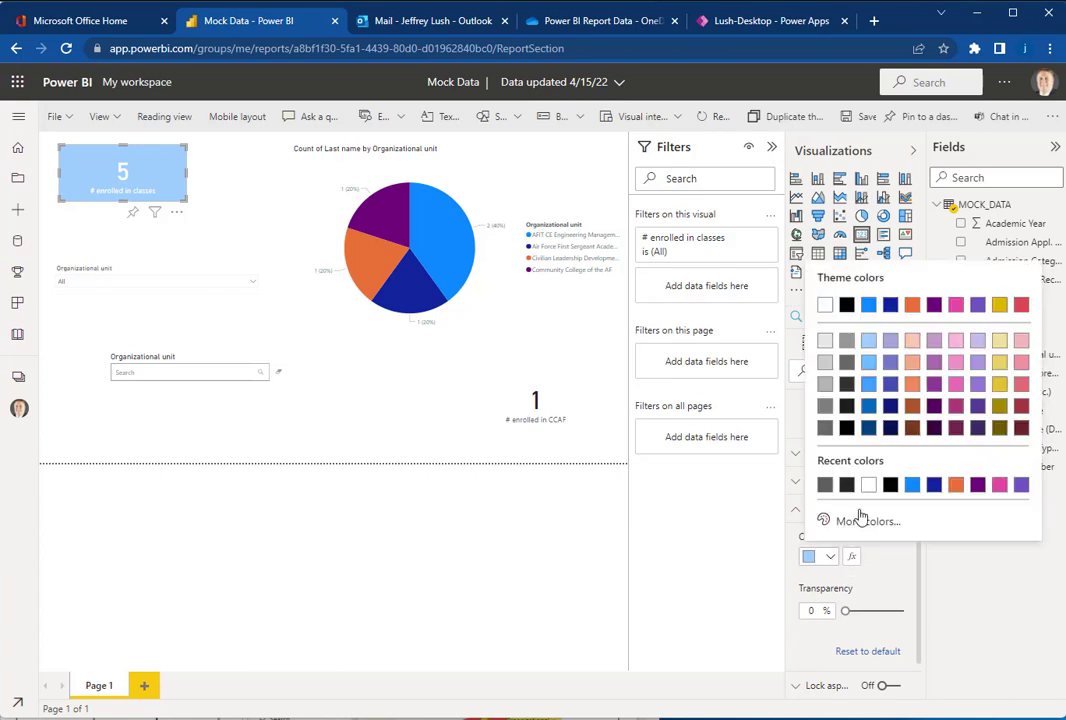
click(890, 304)
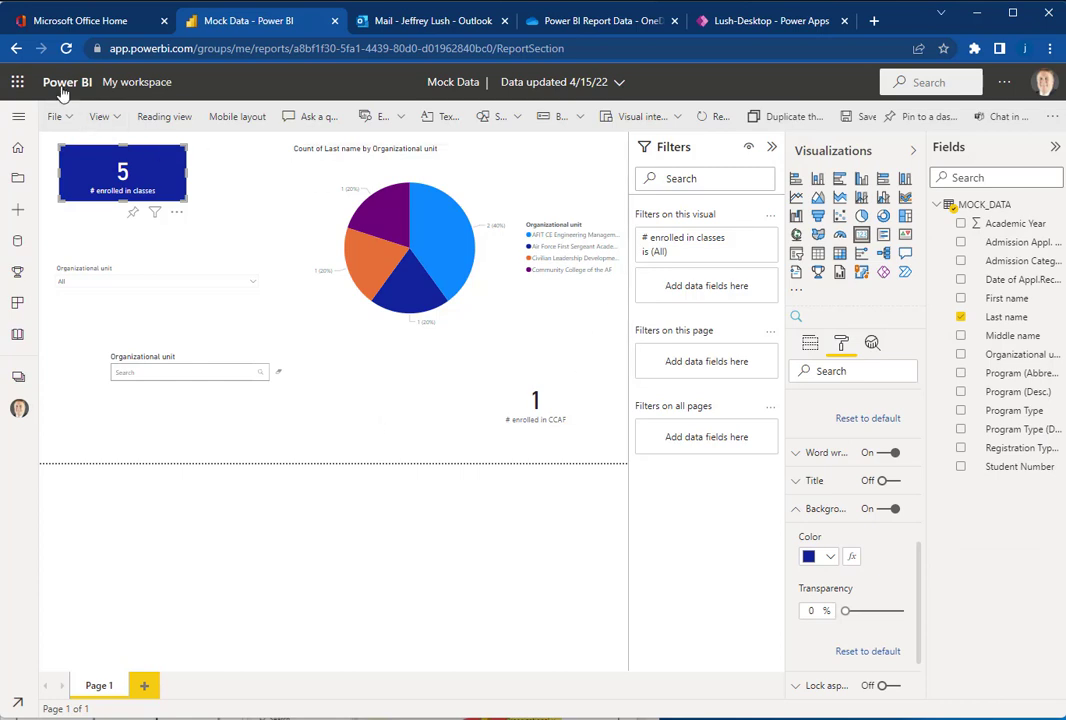
click(862, 120)
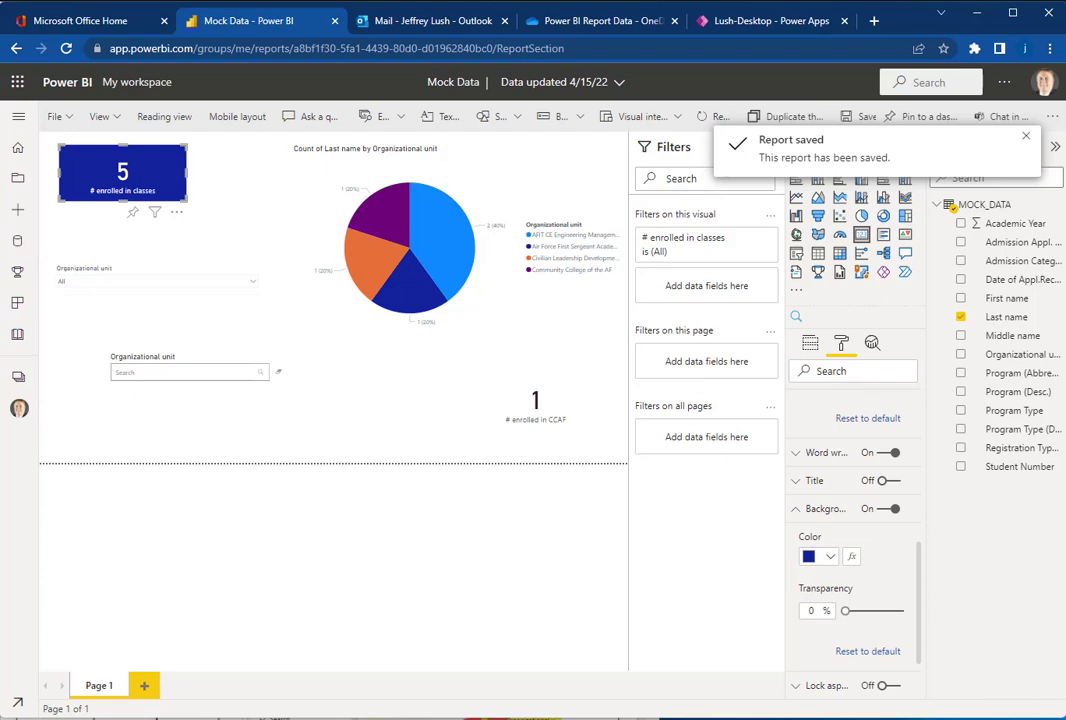
Step: Switch to the PDF guide and read how to save and favorite the report and how Appendix A updates the data
key(alt+Tab)
scroll(375, 420, down, 10)
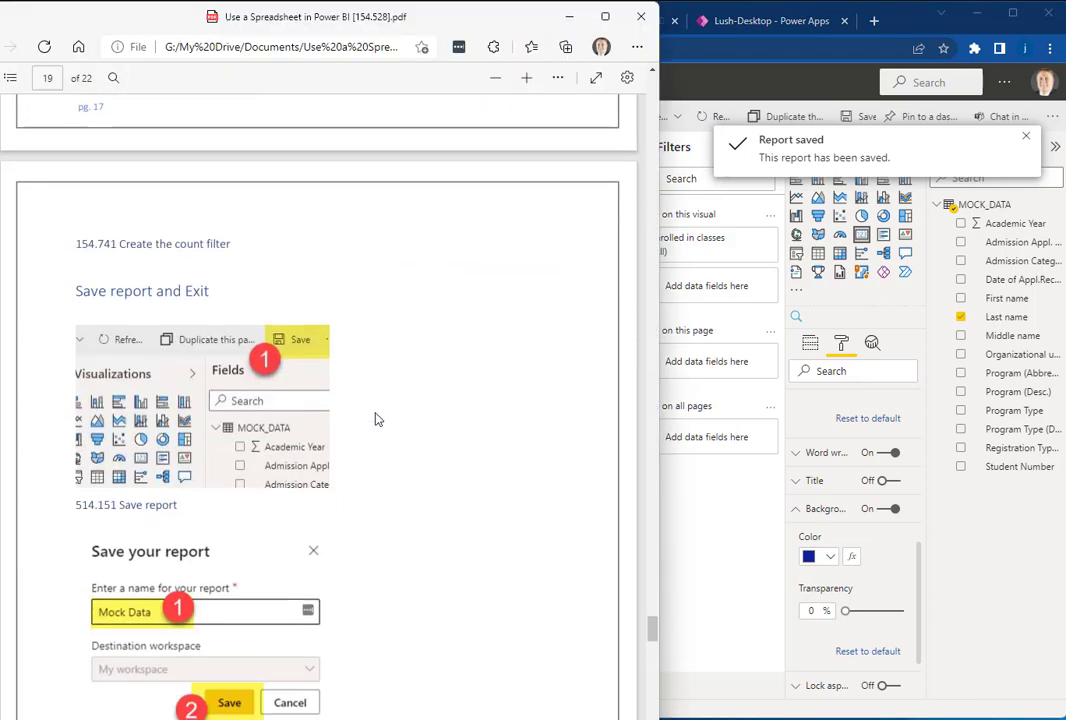
scroll(312, 350, down, 4)
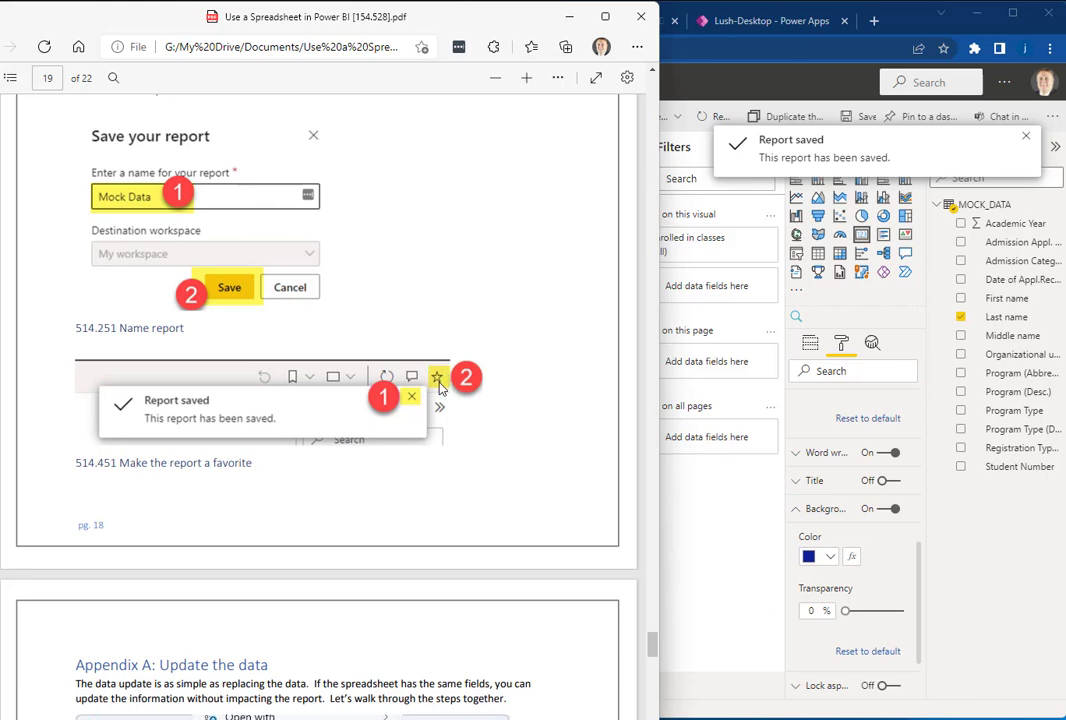
scroll(441, 388, down, 1)
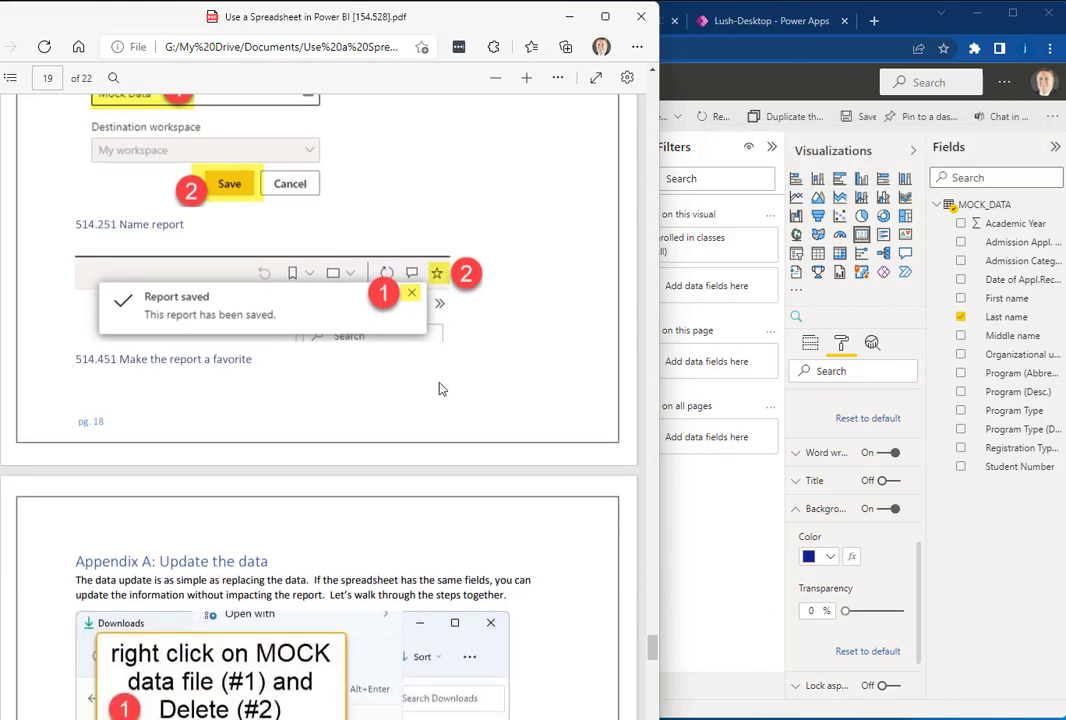
scroll(441, 388, down, 4)
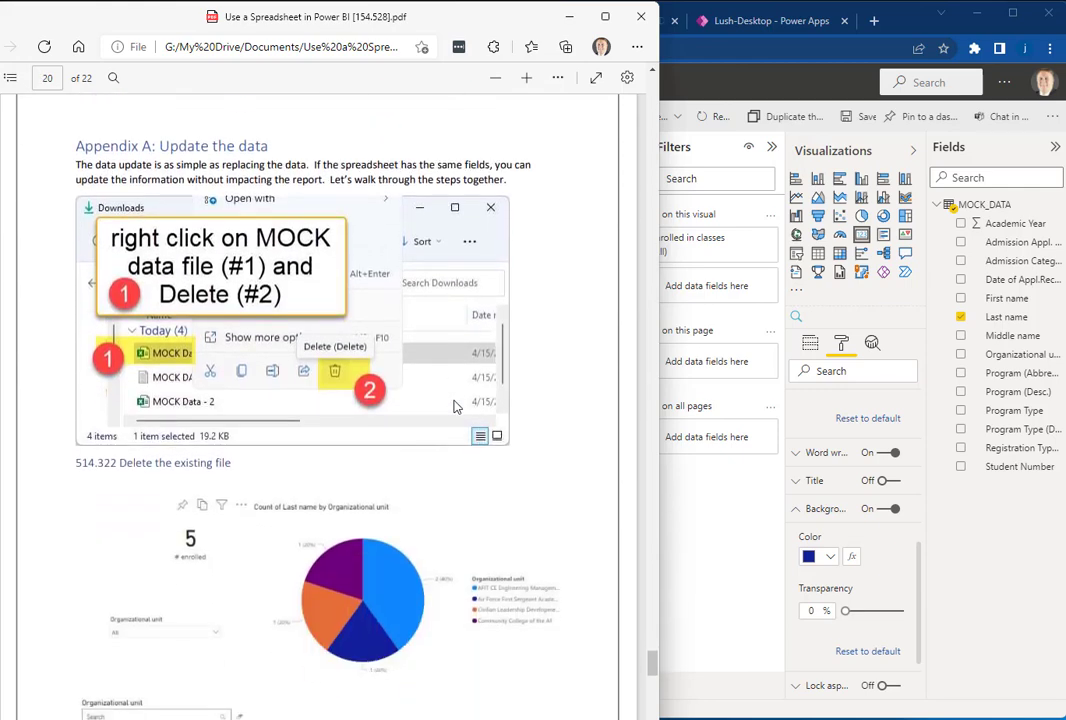
Step: Leave the report for the Power BI home page and bring the Downloads folder window in front of it
click(710, 521)
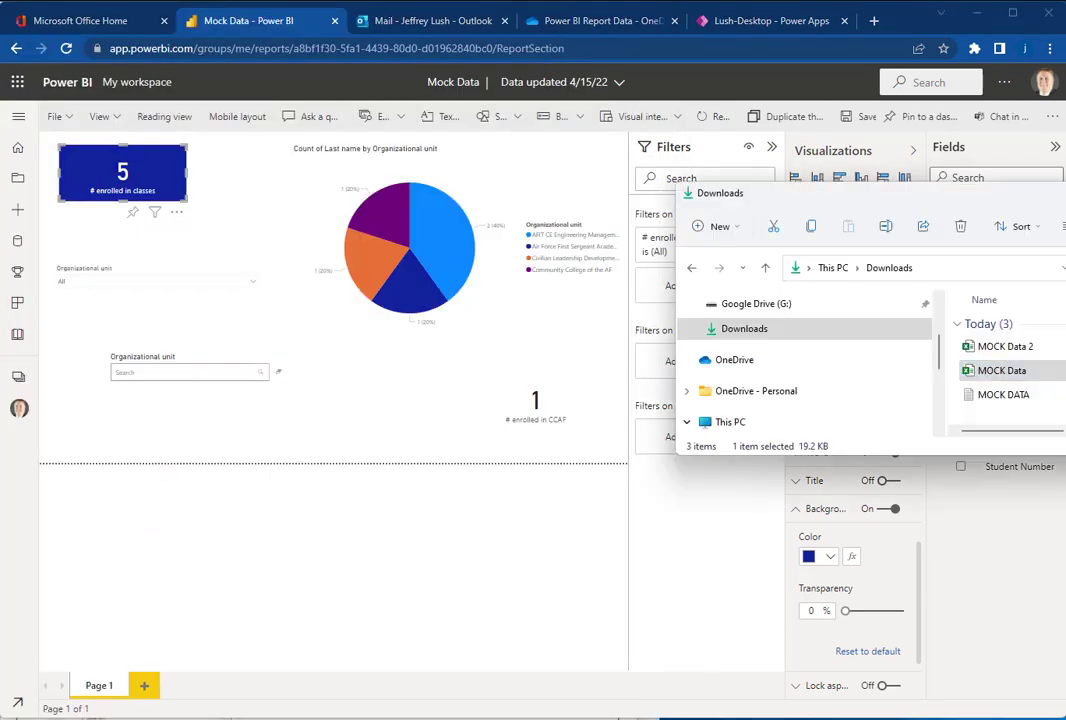
click(72, 84)
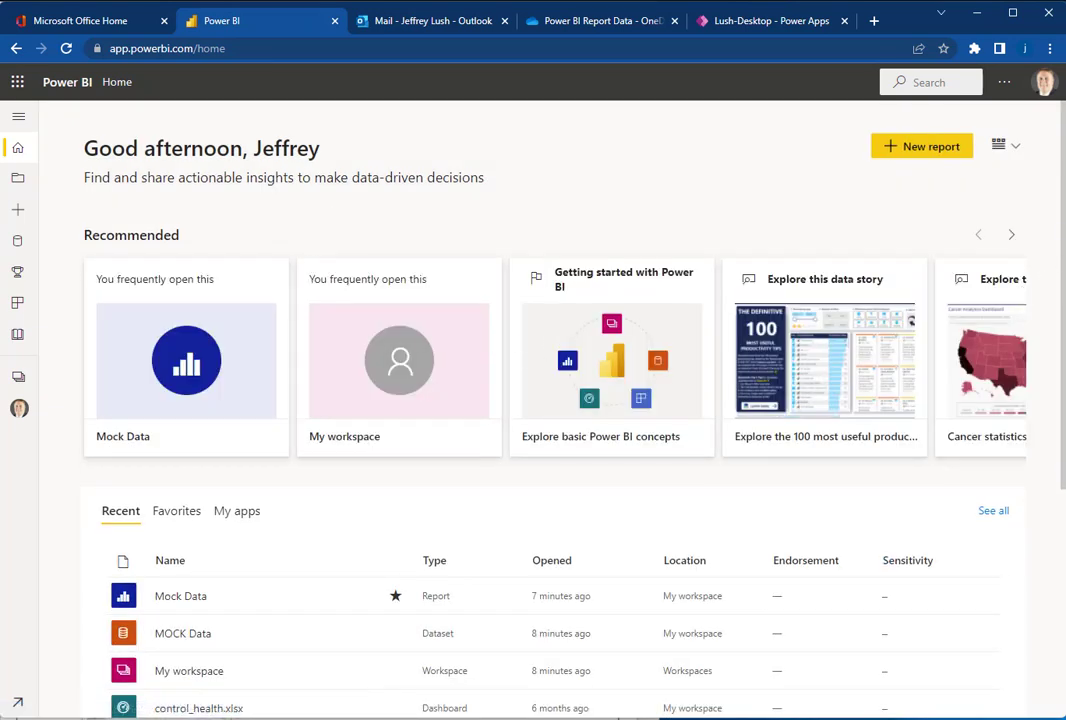
key(alt+Tab)
drag(965, 202, 566, 214)
drag(614, 357, 700, 378)
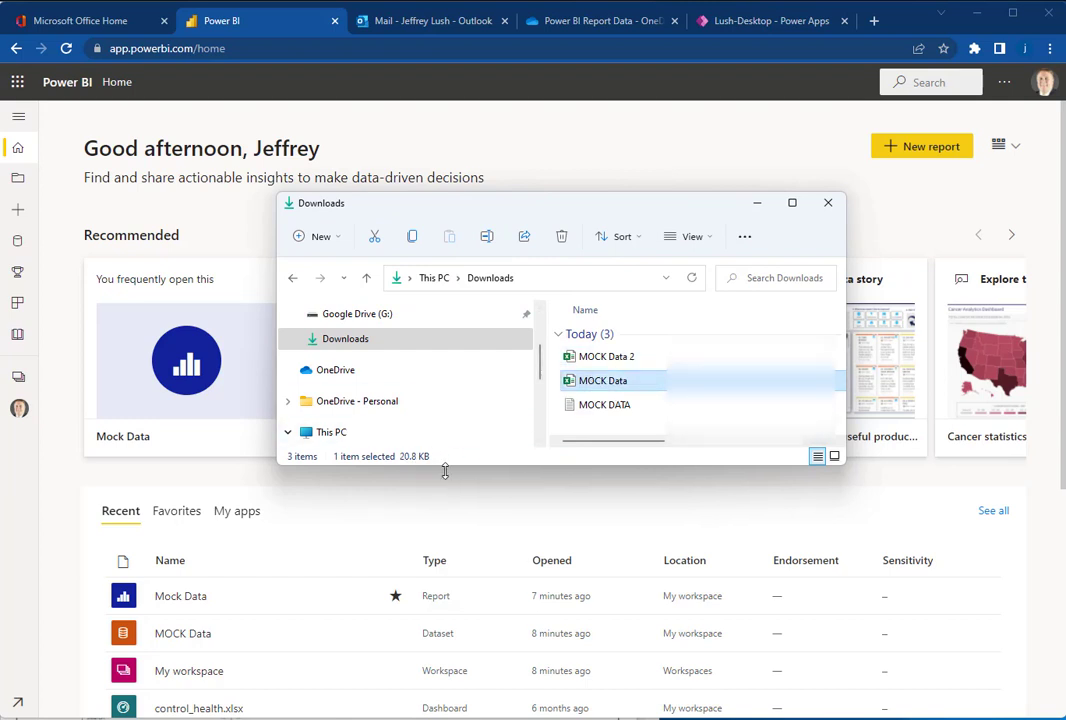
Step: Delete the original MOCK Data Excel workbook from the Downloads folder
click(618, 388)
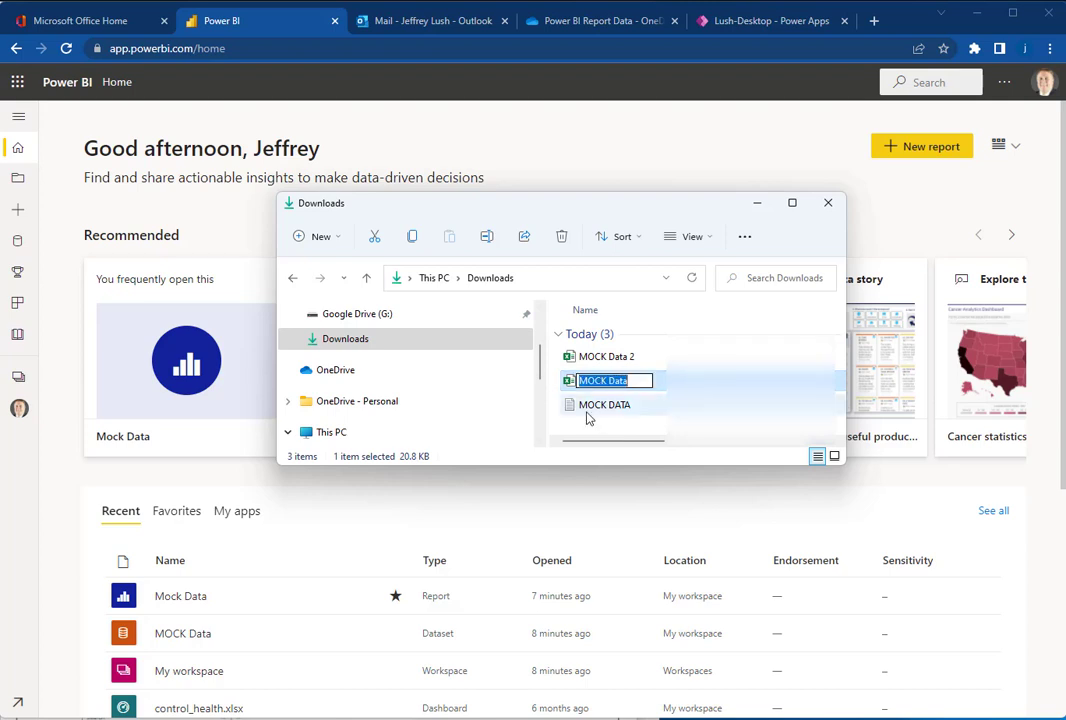
click(593, 408)
click(591, 382)
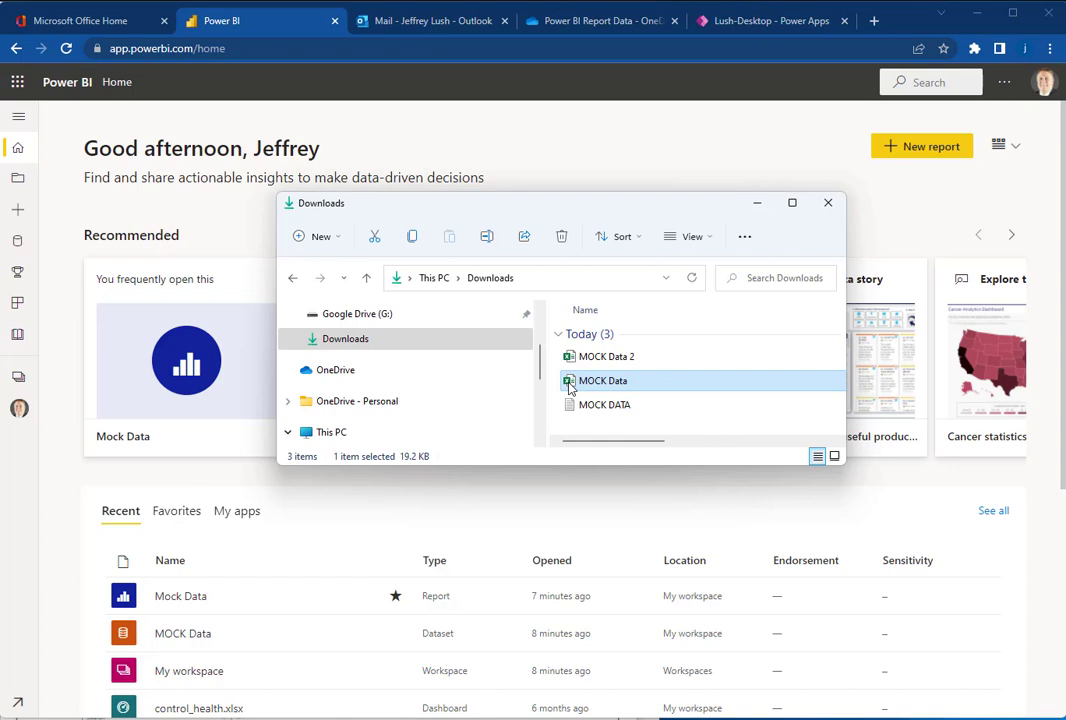
mouse_move(570, 388)
mouse_down()
mouse_move(566, 362)
mouse_move(588, 386)
mouse_up()
key(Delete)
Step: Rename the updated workbook MOCK Data 2 in Downloads as MOCK Data
click(601, 362)
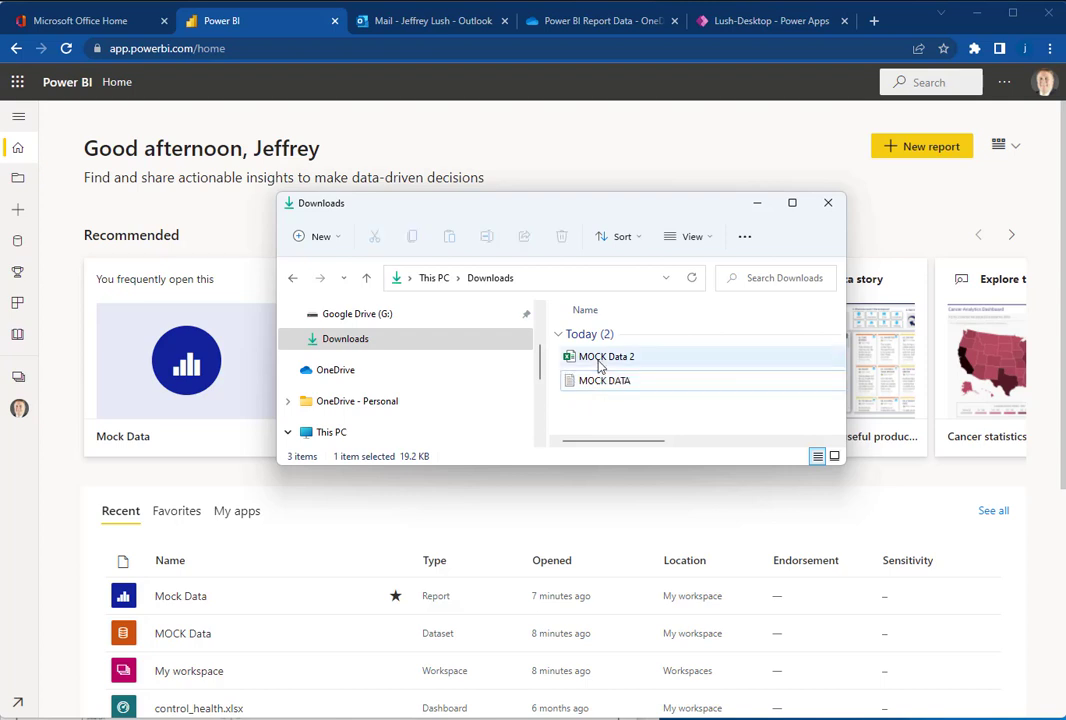
click(600, 366)
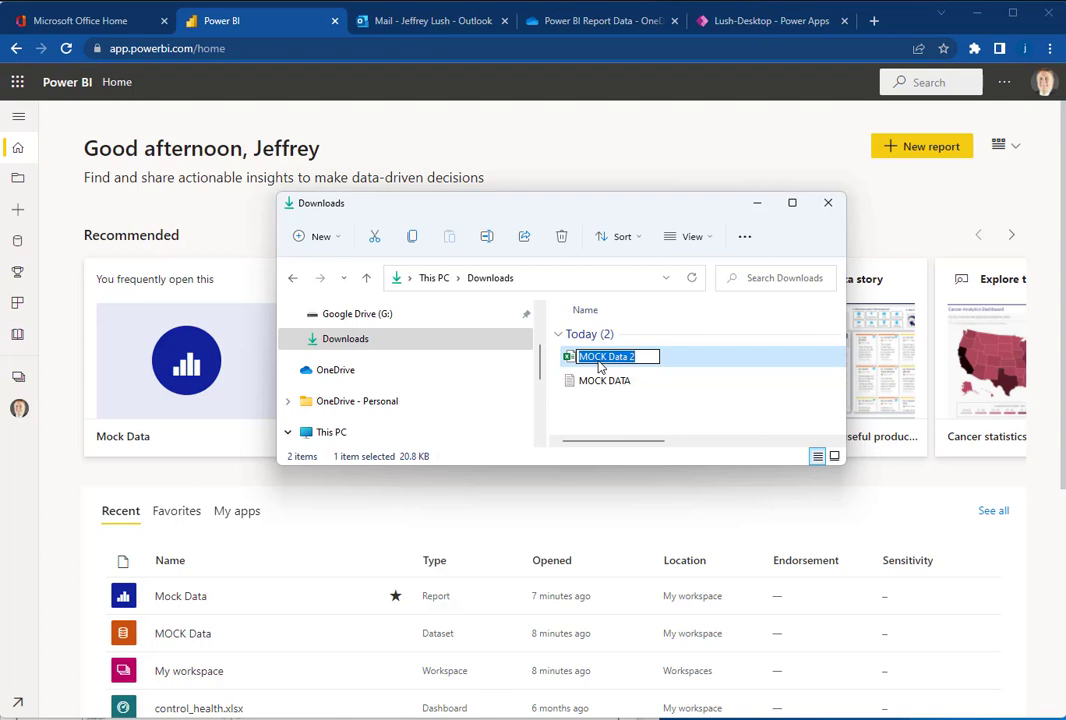
key(End)
key(BackSpace)
key(Return)
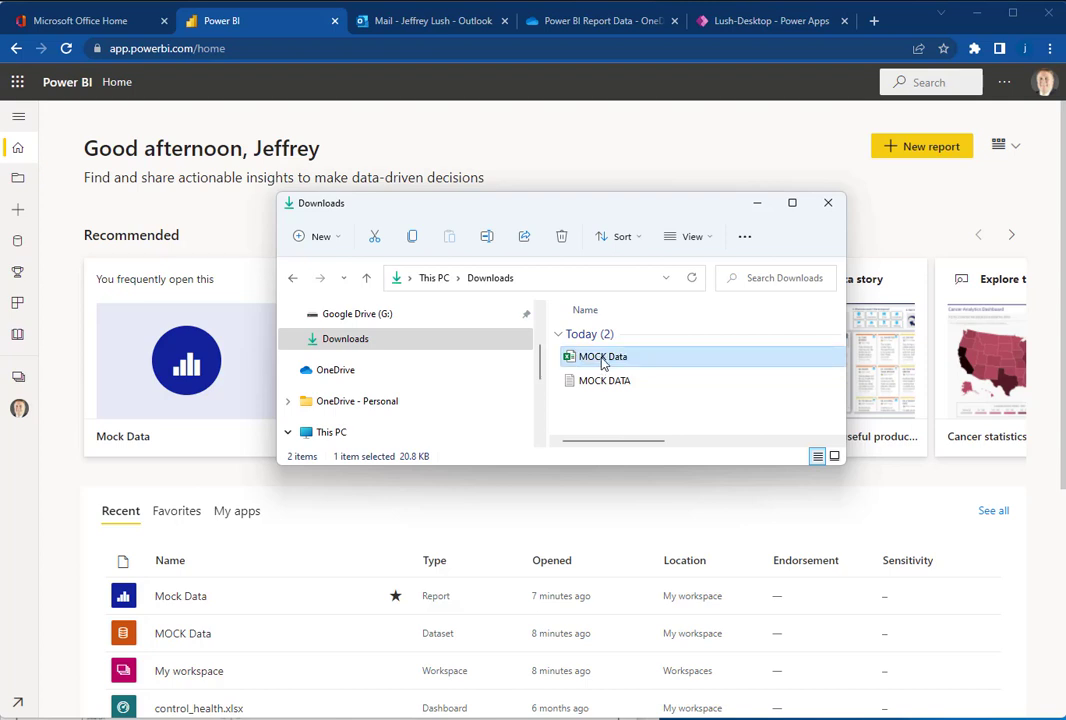
Step: Upload the MOCK Data workbook from Downloads to the Power BI Report Data folder in OneDrive, replacing the existing file
drag(657, 210, 824, 353)
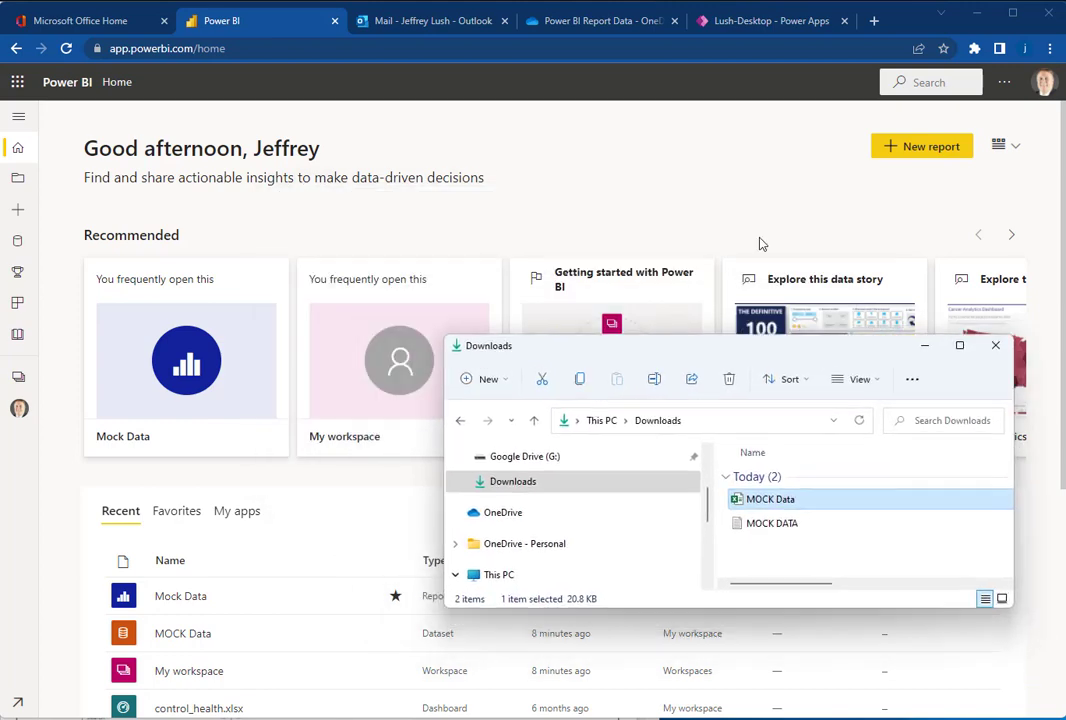
click(598, 22)
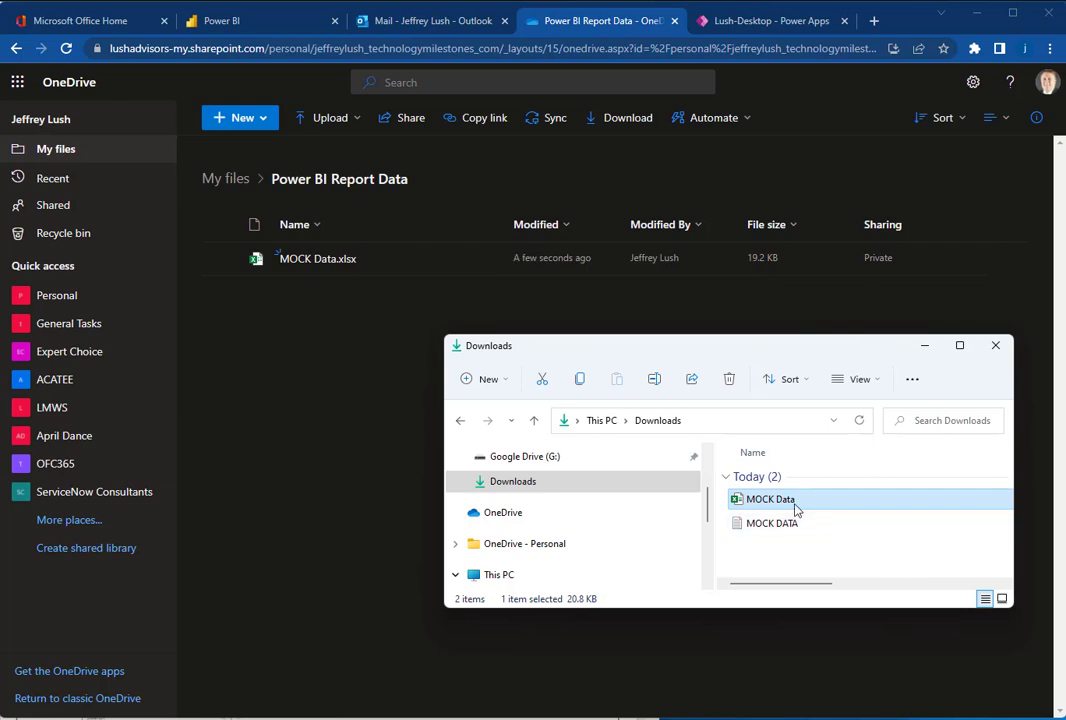
mouse_move(796, 510)
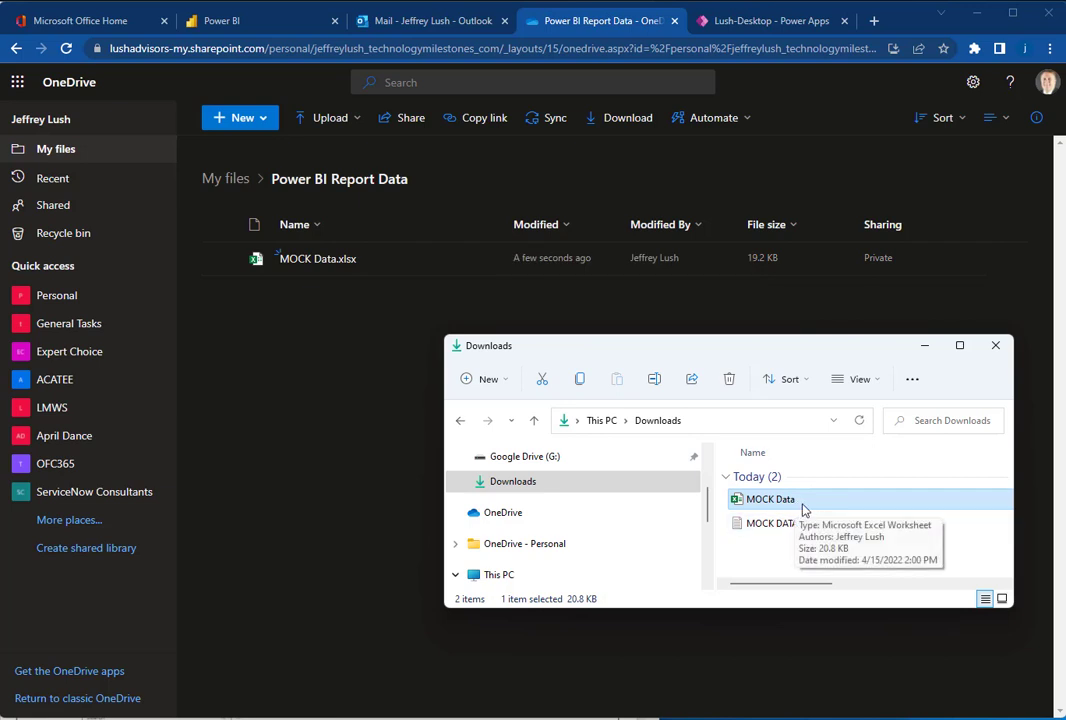
drag(808, 510, 304, 344)
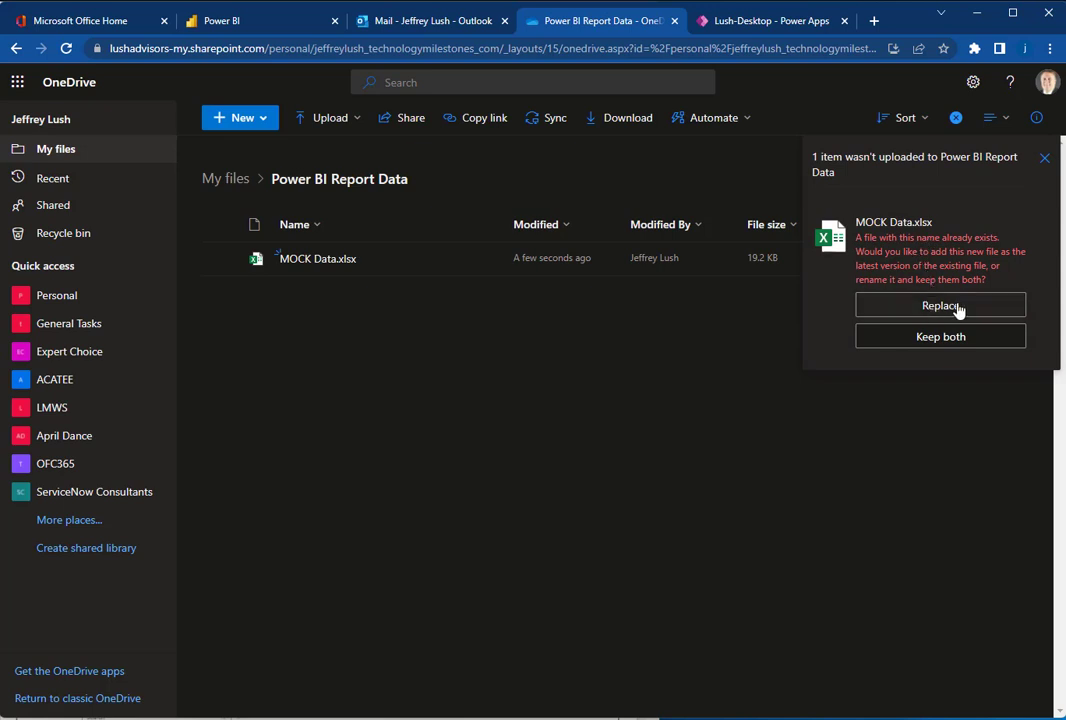
click(940, 306)
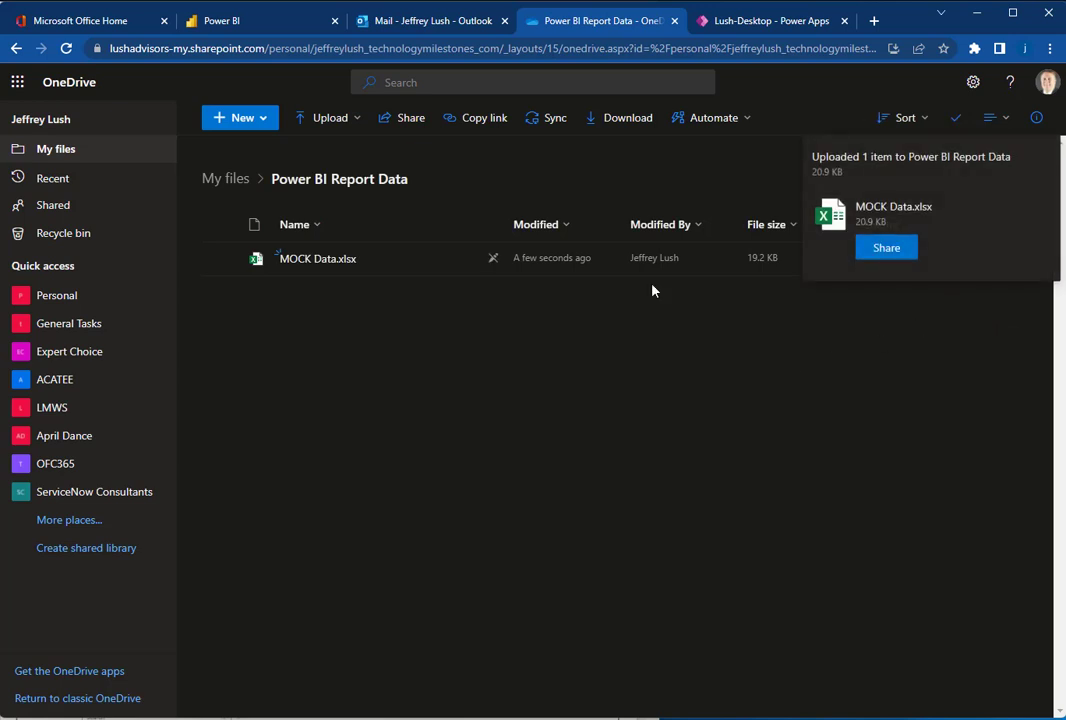
Step: Switch to Power BI, open the Mock Data report and reload it to check for the updated data
click(255, 21)
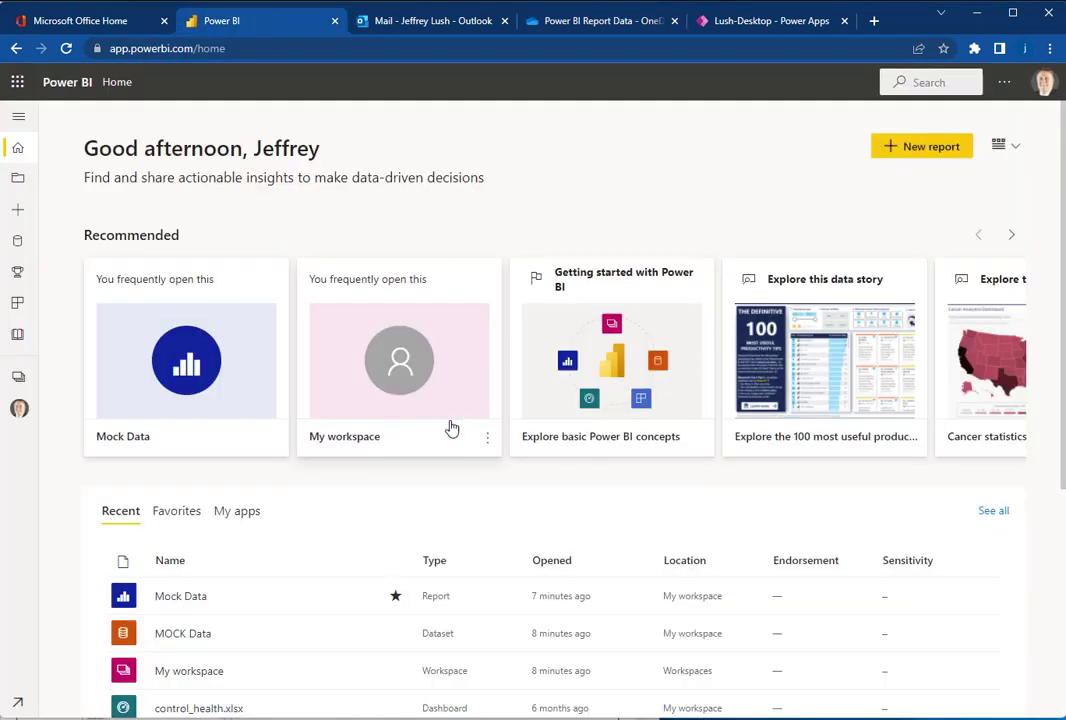
click(179, 604)
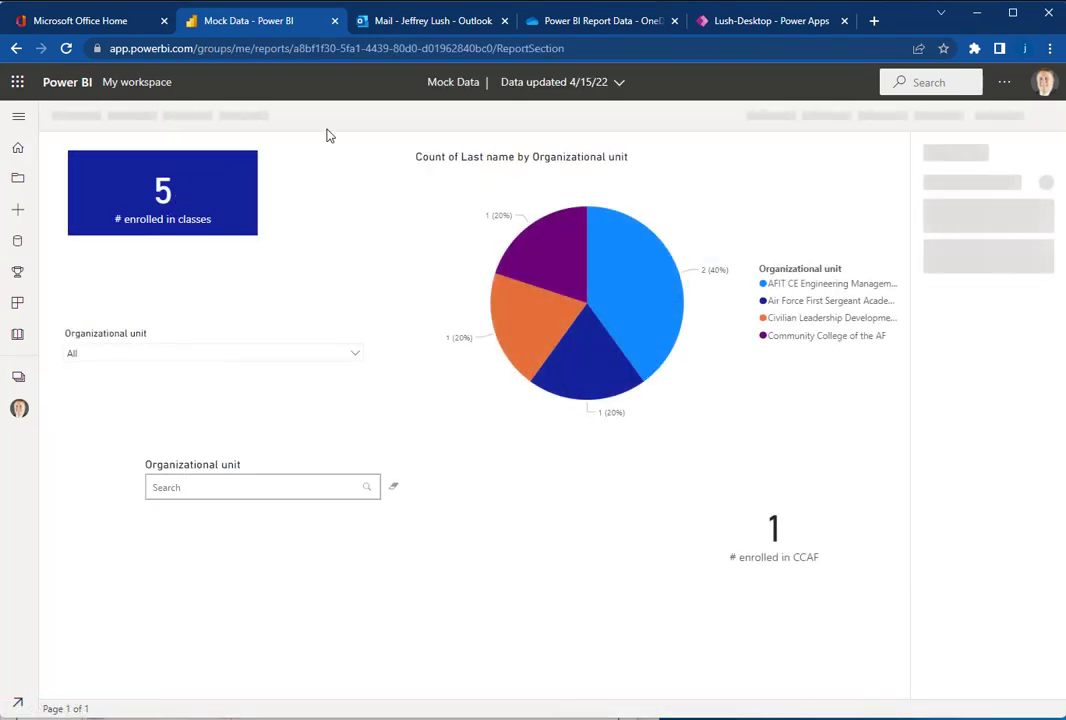
click(66, 48)
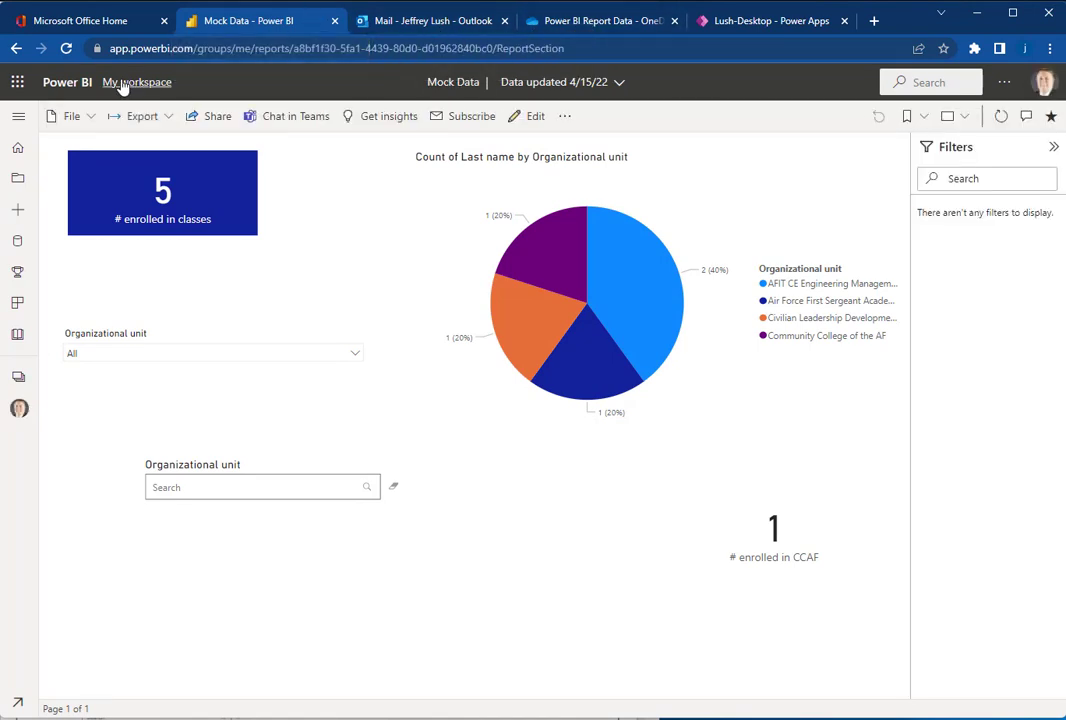
Step: Open the MOCK Data dataset from the Power BI home page and refresh it immediately
click(70, 81)
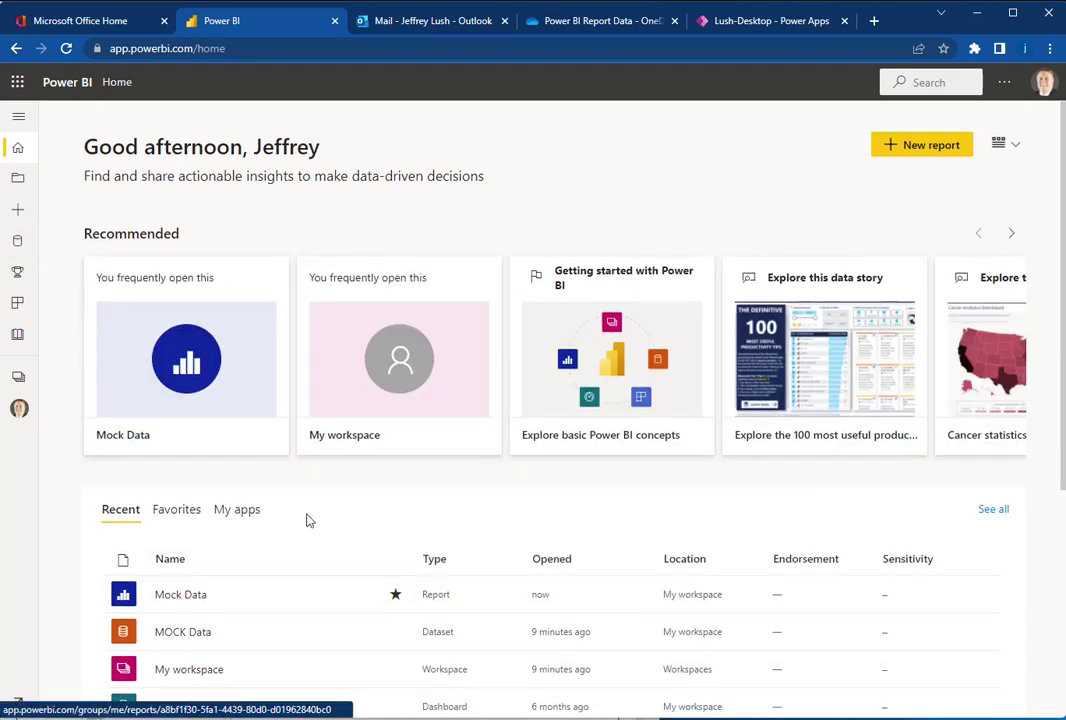
scroll(214, 474, down, 3)
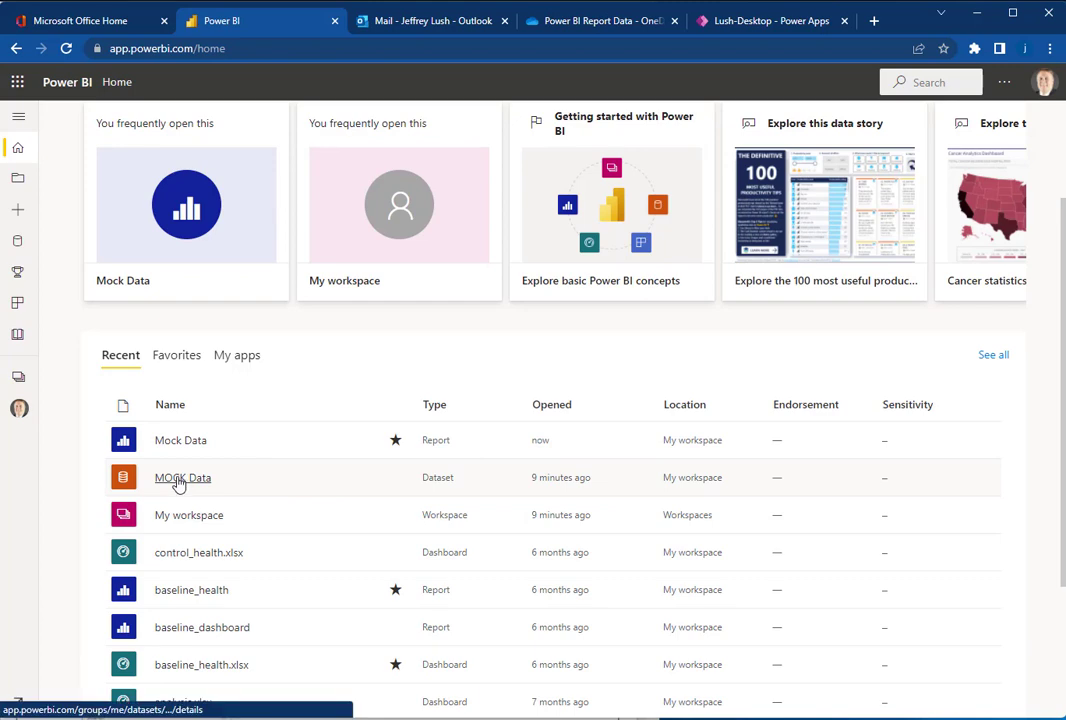
click(180, 479)
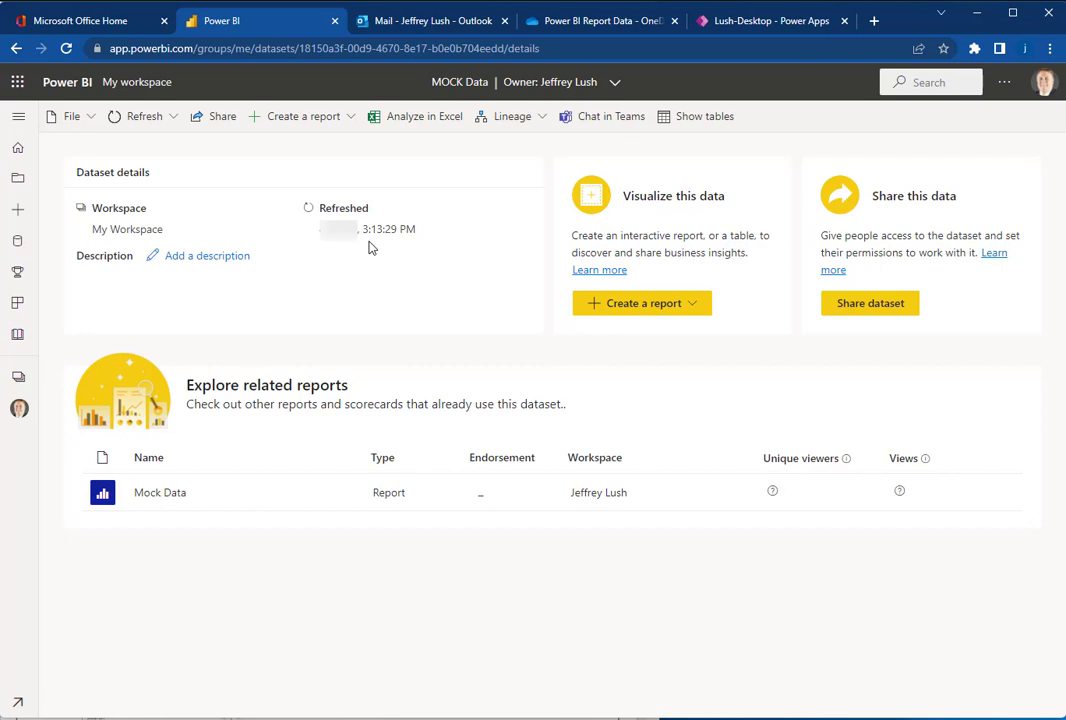
click(174, 121)
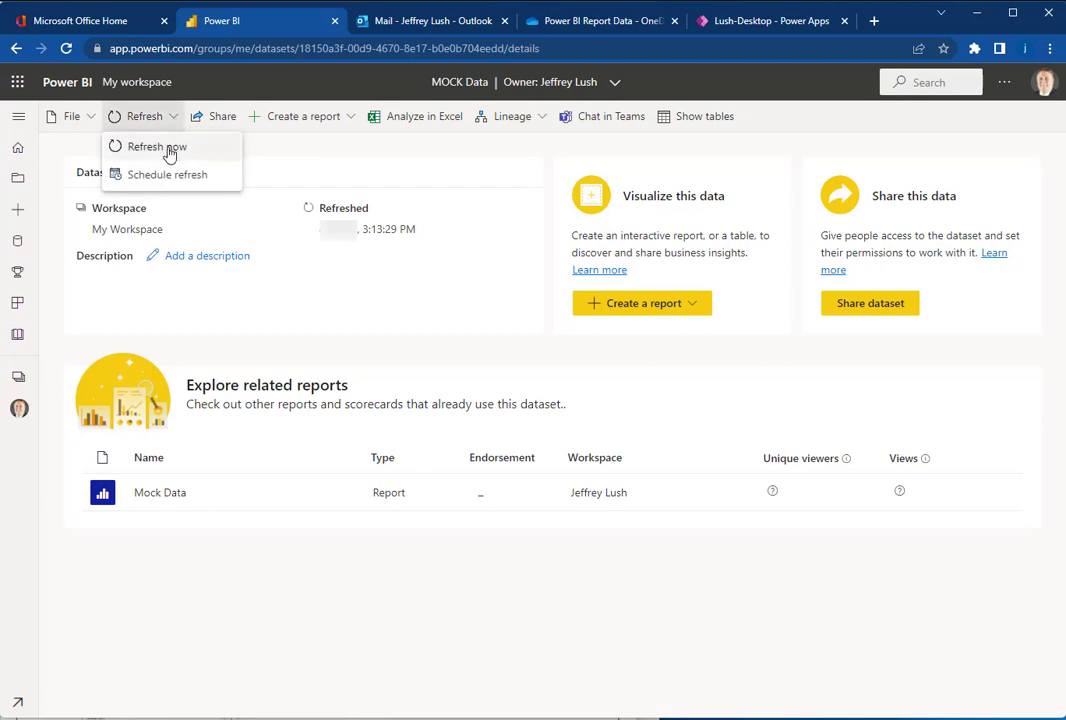
click(168, 150)
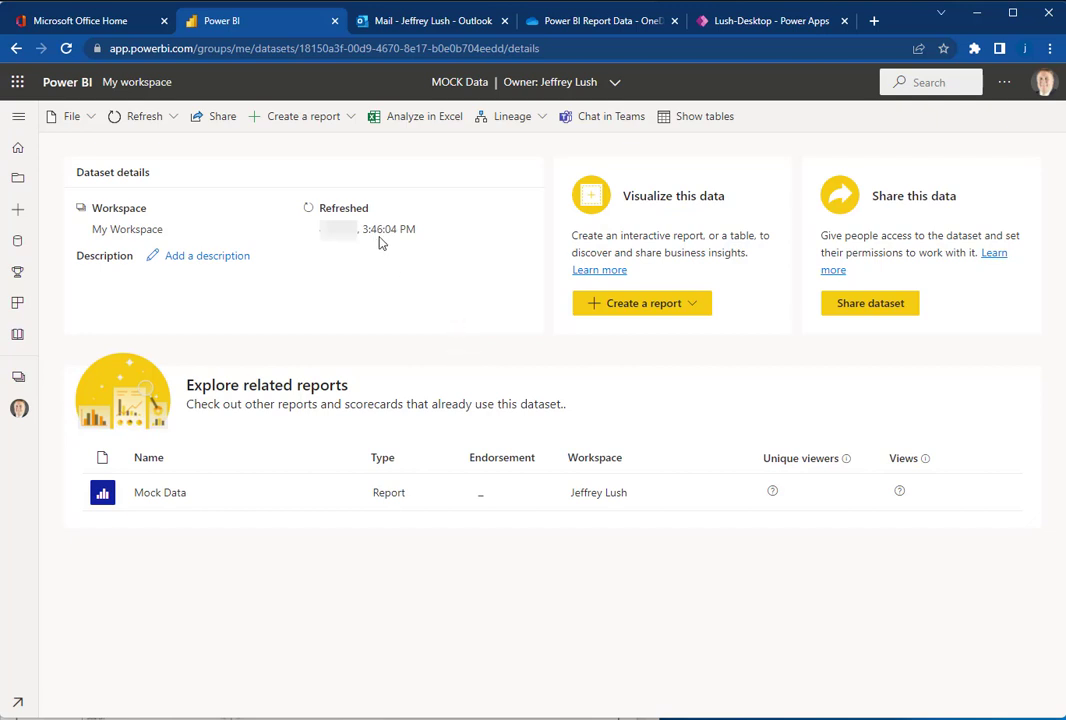
Step: Reload the dataset page, open its related Mock Data report and reload the report to check the refreshed figures
click(67, 49)
click(163, 493)
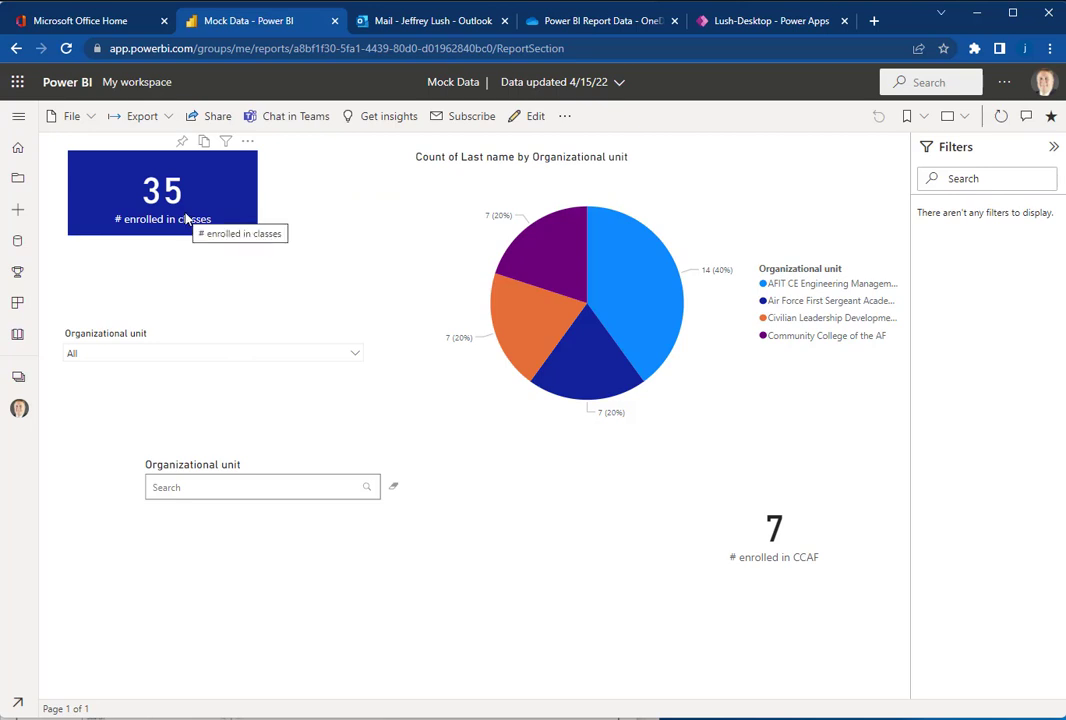
click(66, 48)
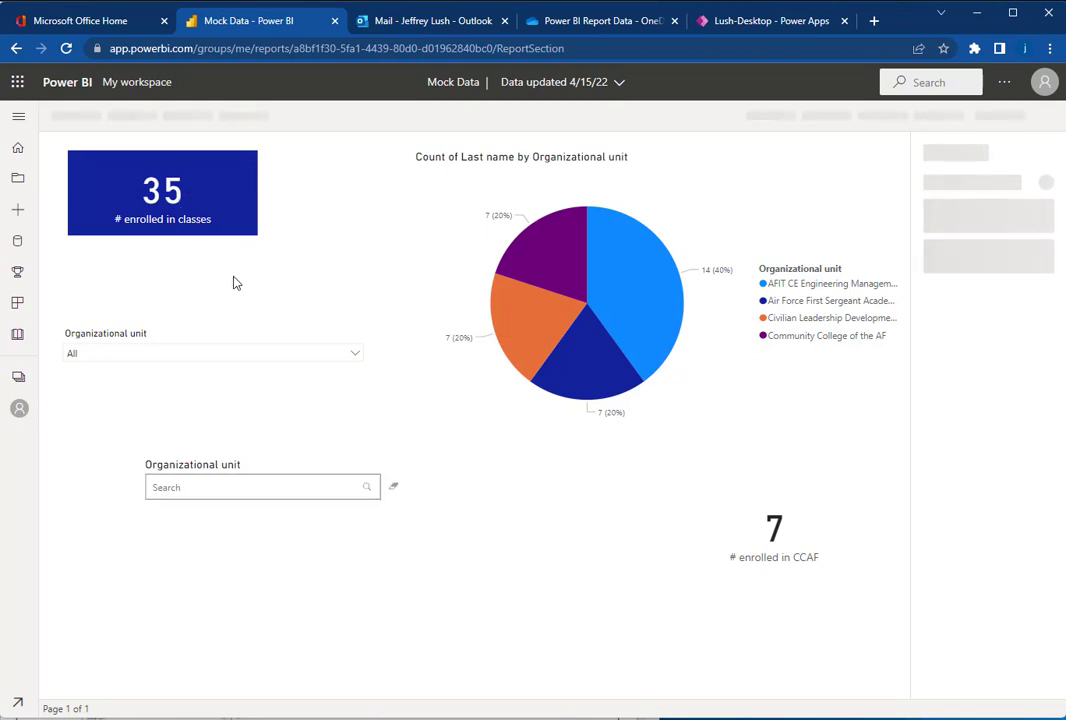
Step: Highlight the organizational unit slices of the pie chart one after another to check the cards, and clear the highlight
click(630, 295)
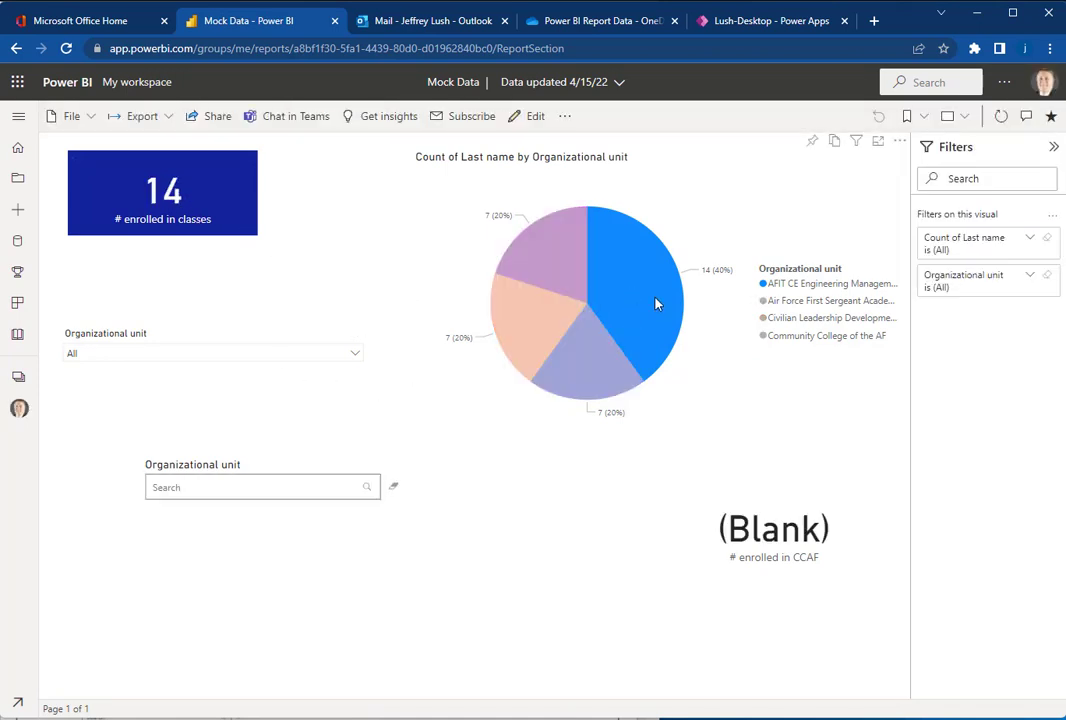
click(611, 375)
click(550, 254)
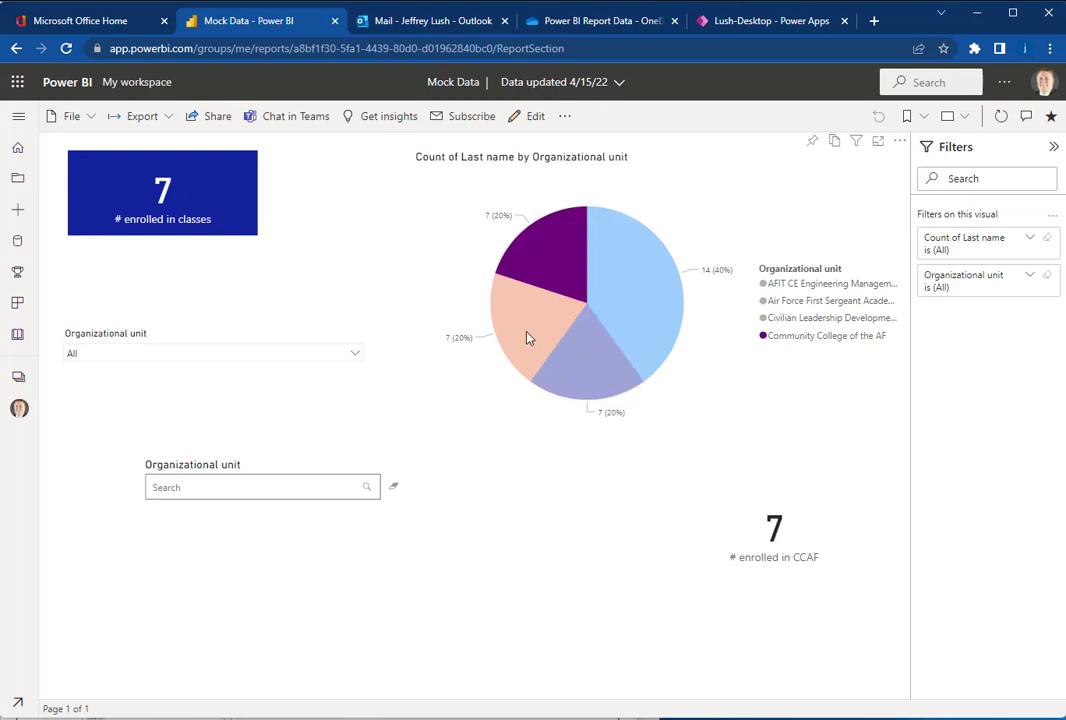
click(530, 337)
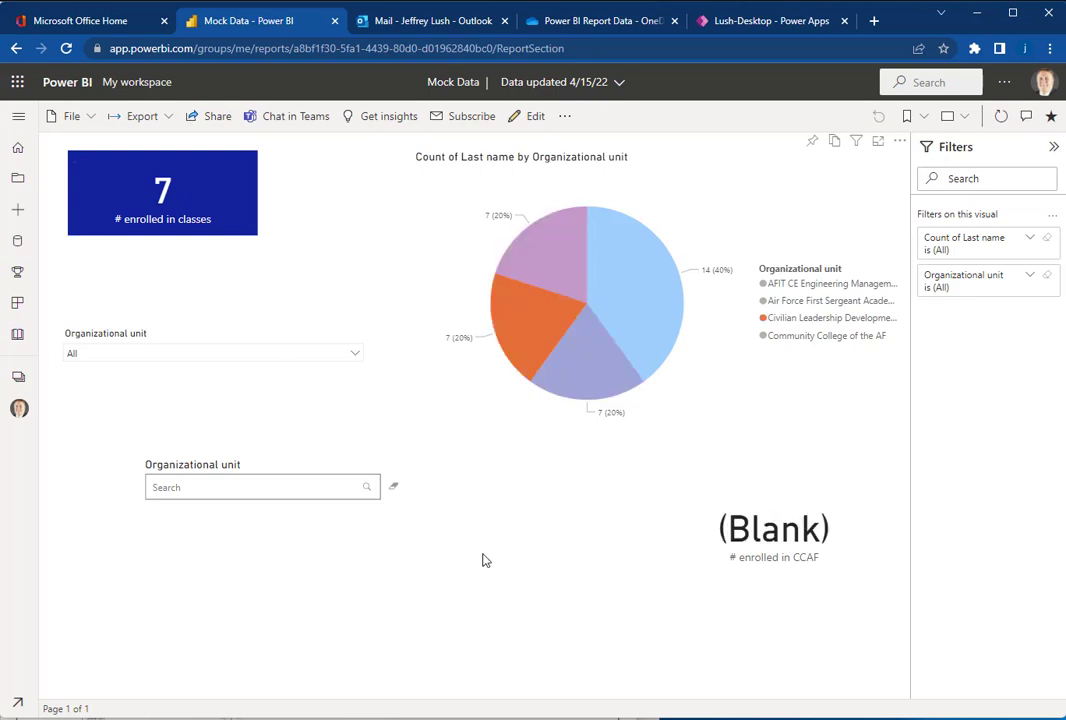
click(532, 318)
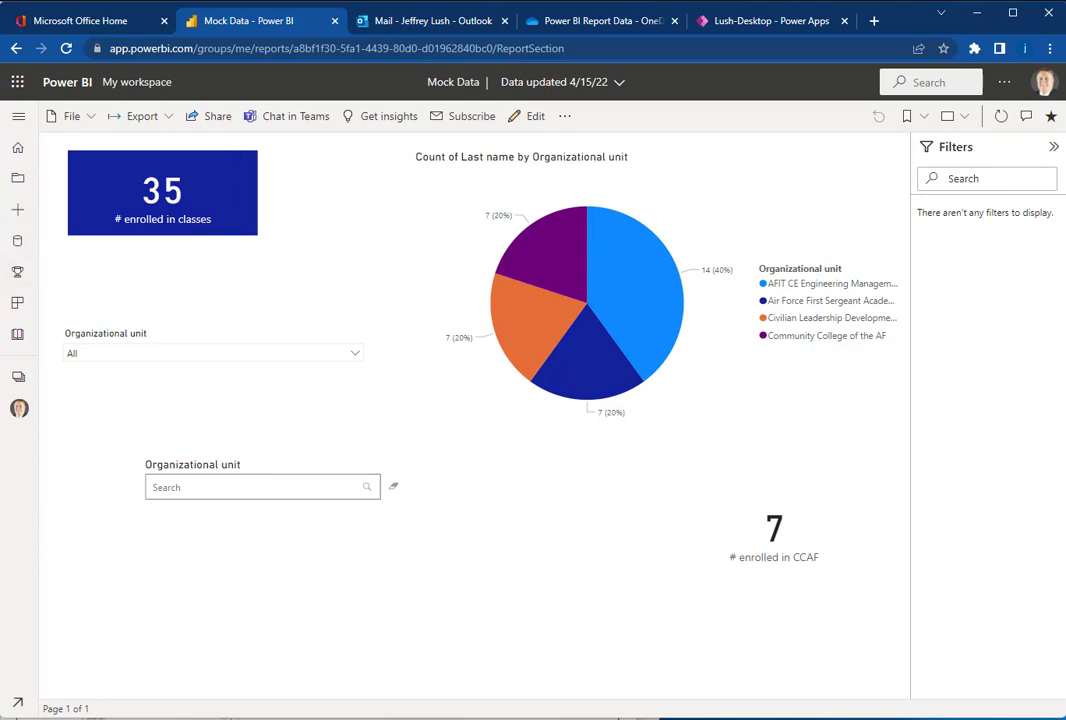
Step: Switch to the PDF guide and review the rename instructions in Appendix A and the earlier data import pages
key(alt+Tab)
scroll(282, 232, down, 10)
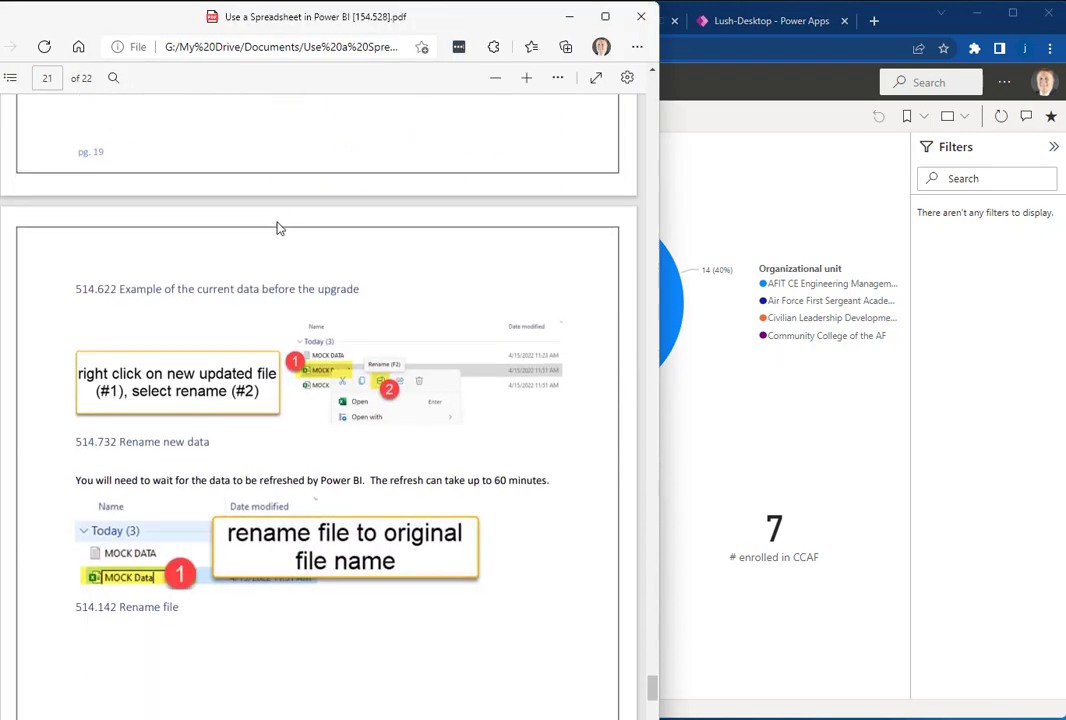
scroll(323, 233, down, 5)
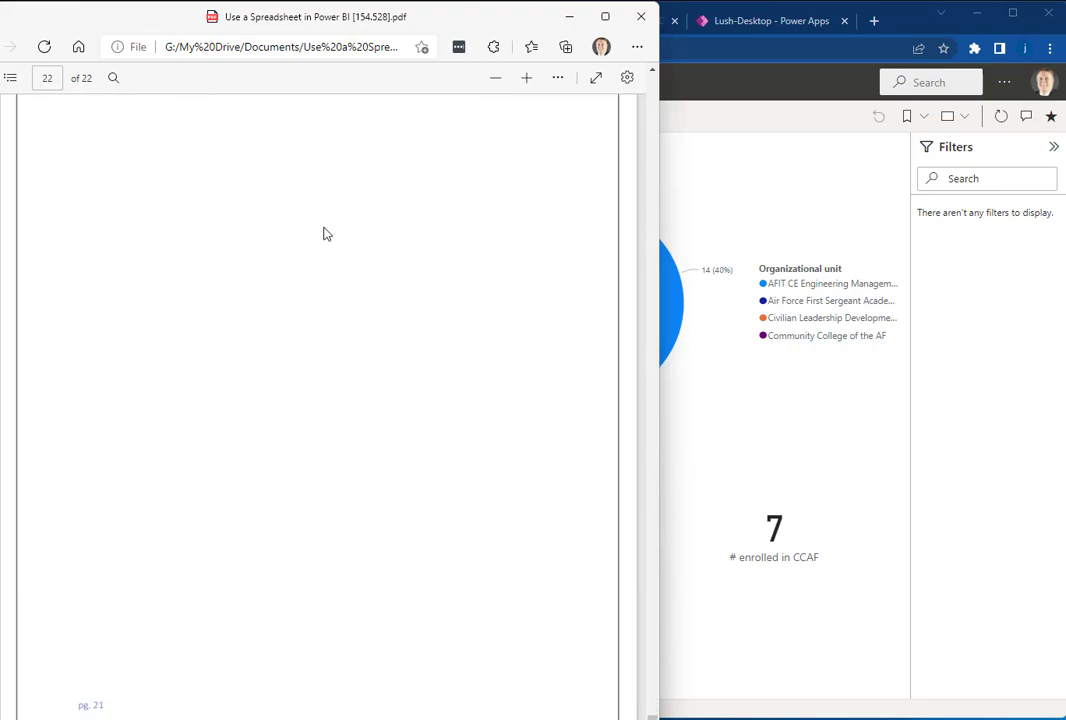
scroll(335, 230, up, 6)
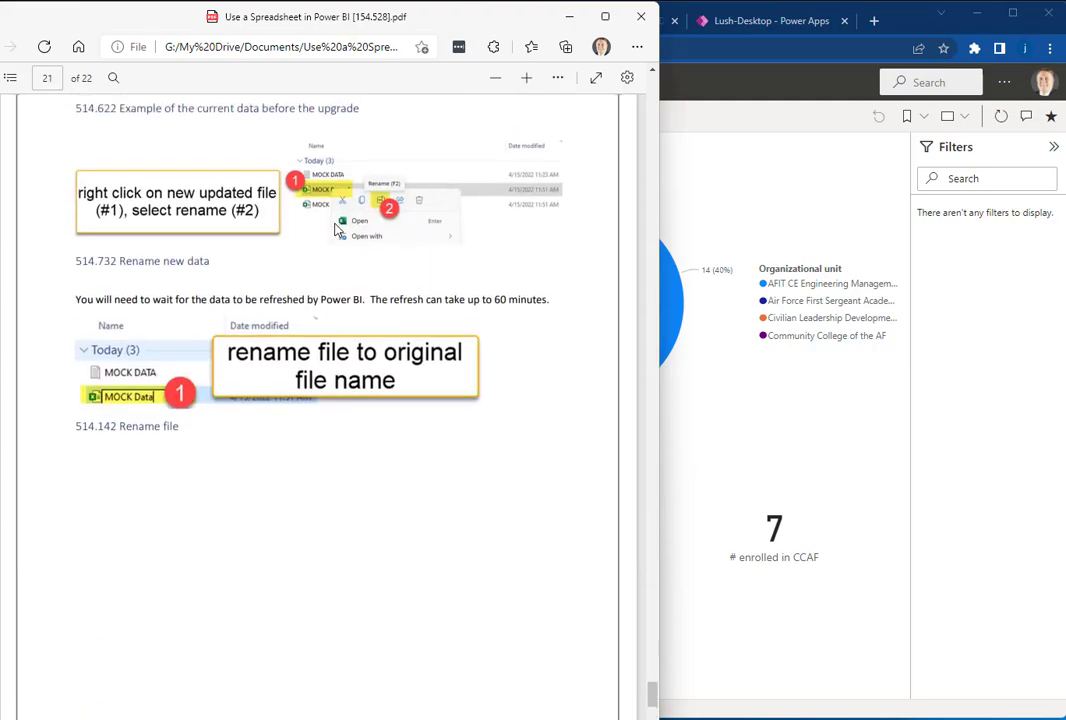
scroll(335, 230, up, 20)
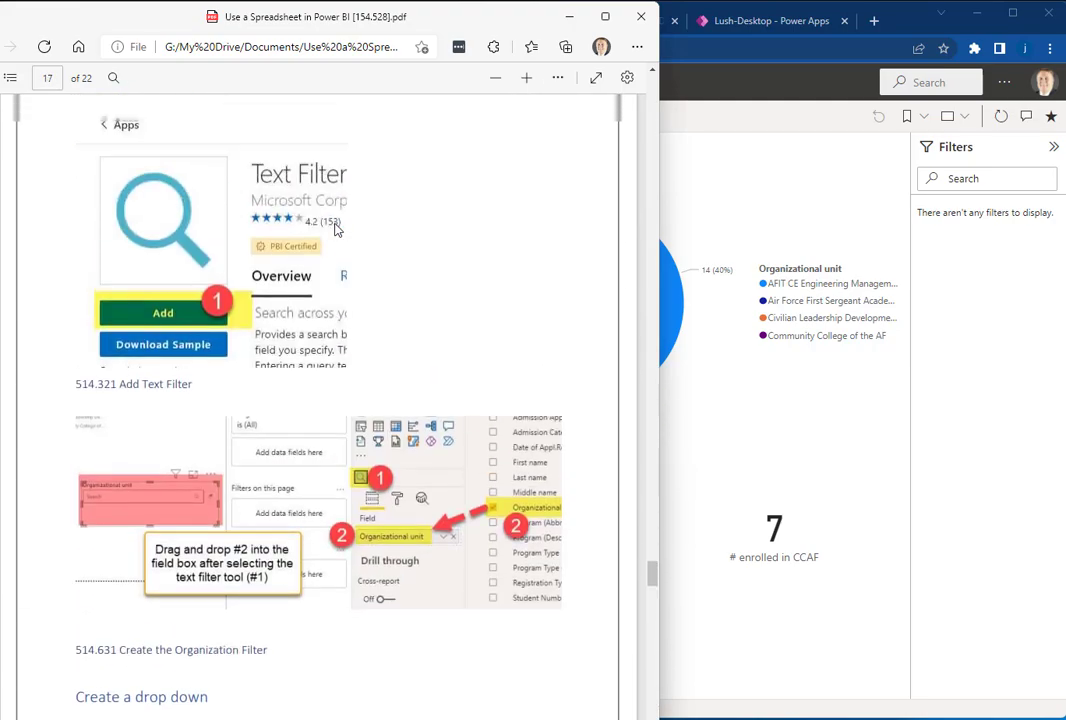
scroll(335, 230, up, 15)
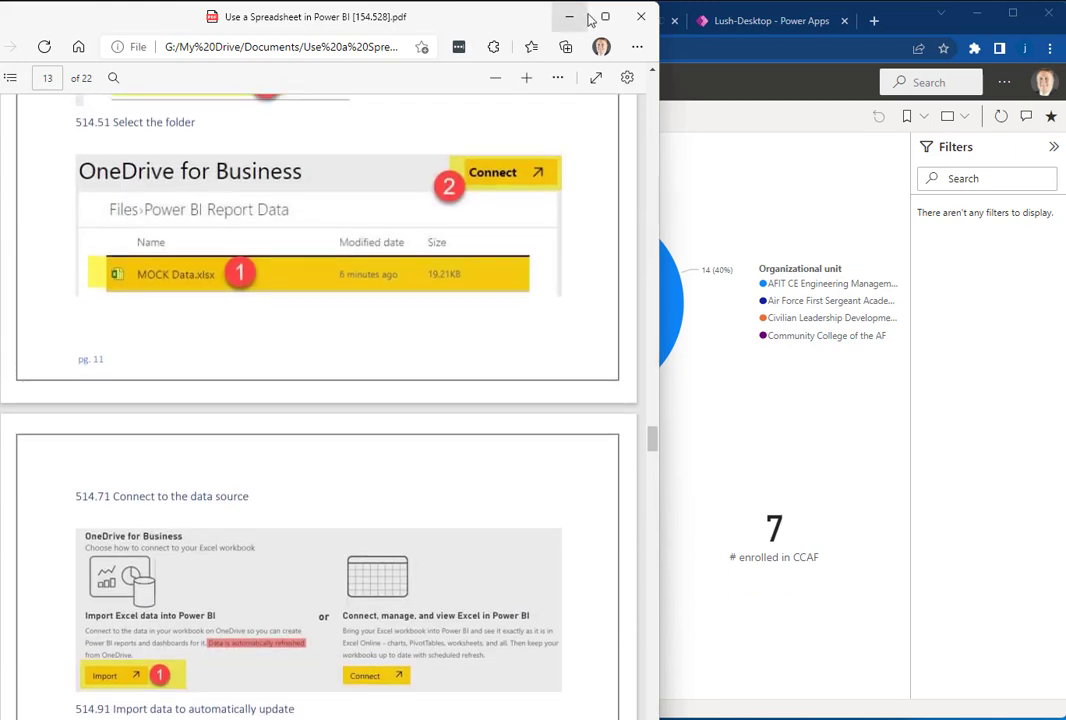
Step: Return to the OneDrive browser page and check the replaced MOCK Data.xlsx in the Power BI Report Data folder
click(735, 414)
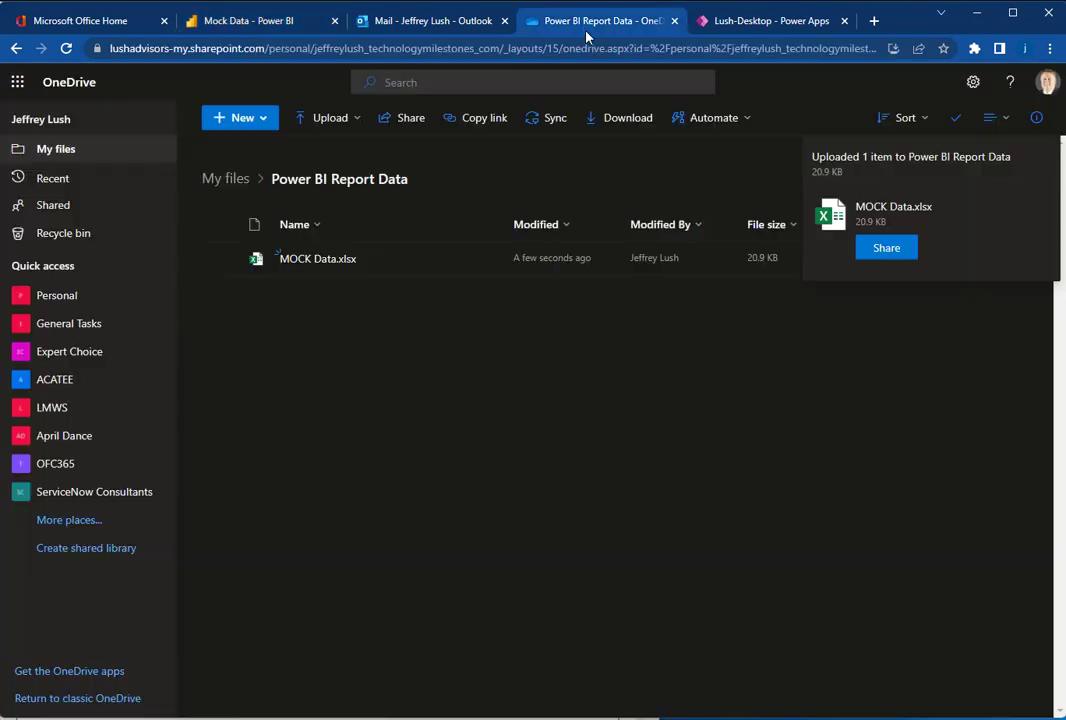
click(585, 28)
mouse_move(330, 260)
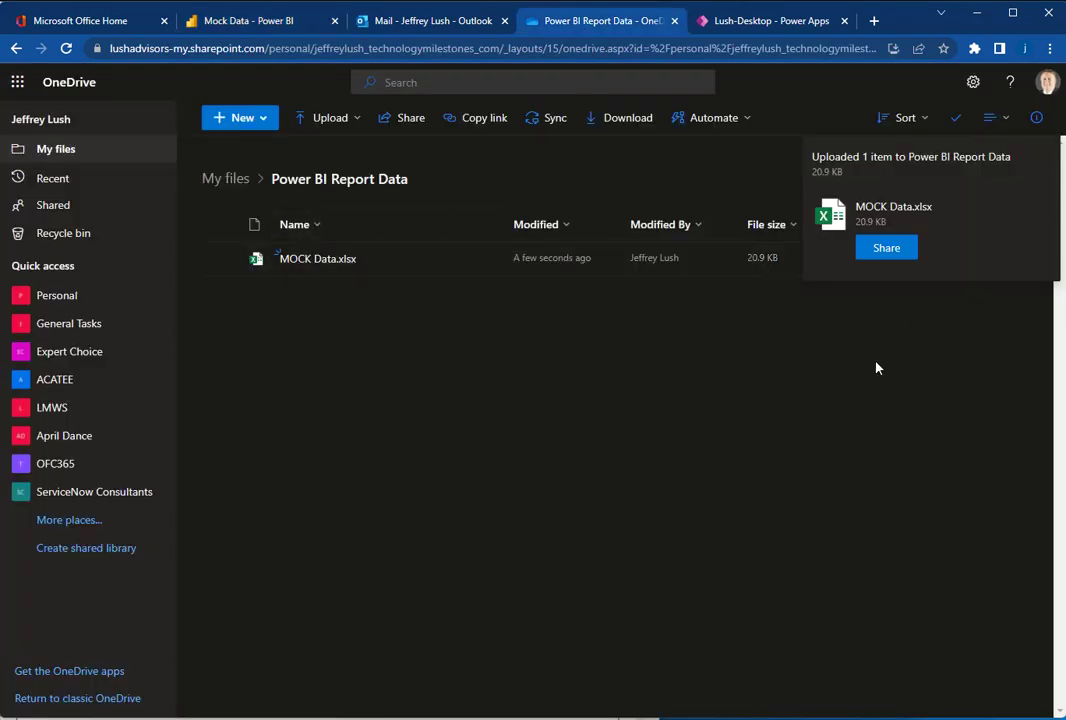